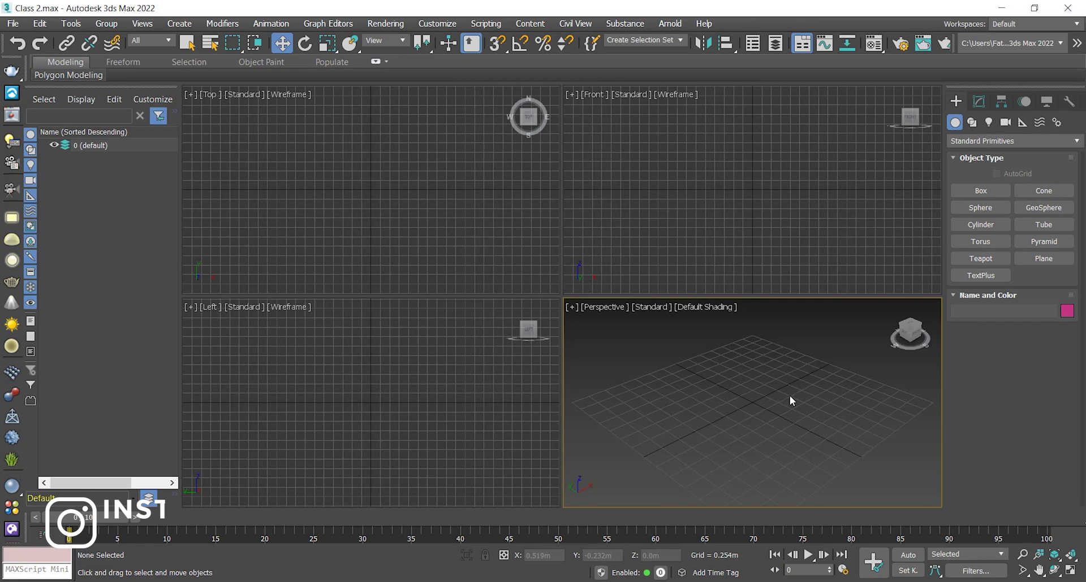
- Activate the Front, Top, Left and Perspective views in turn, then drag out a teapot at the grid centre
{"action": "left_click", "coordinate": [715, 233]}
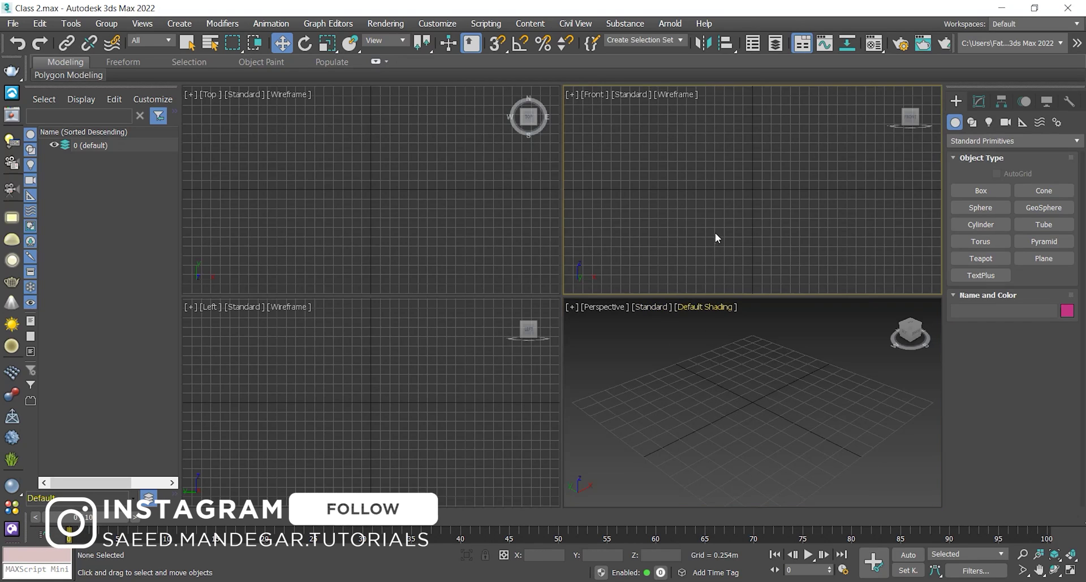
{"action": "left_click", "coordinate": [467, 220]}
{"action": "left_click", "coordinate": [448, 375]}
{"action": "left_click", "coordinate": [728, 395]}
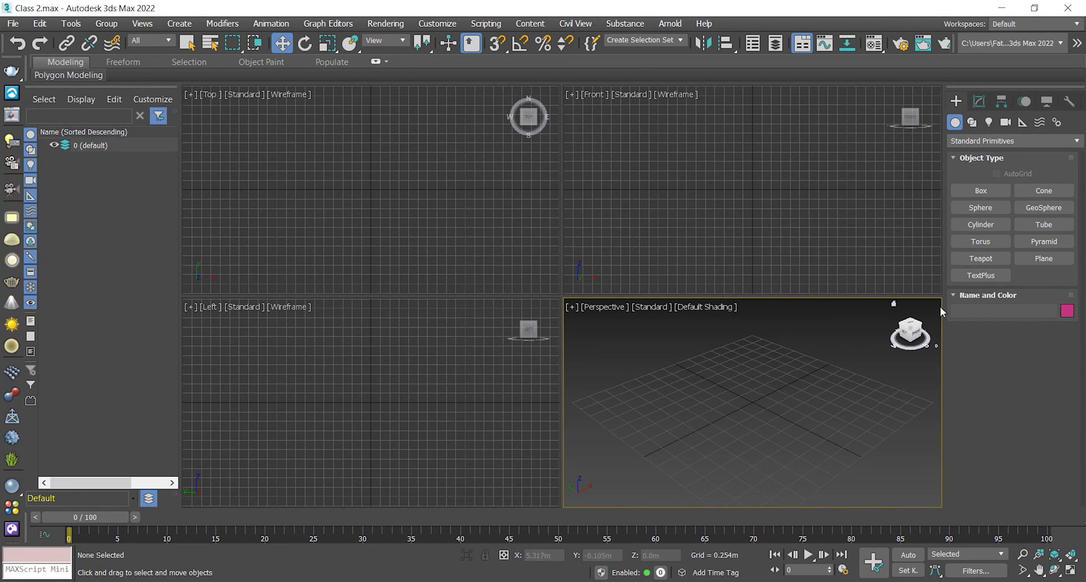
{"action": "left_click", "coordinate": [970, 258]}
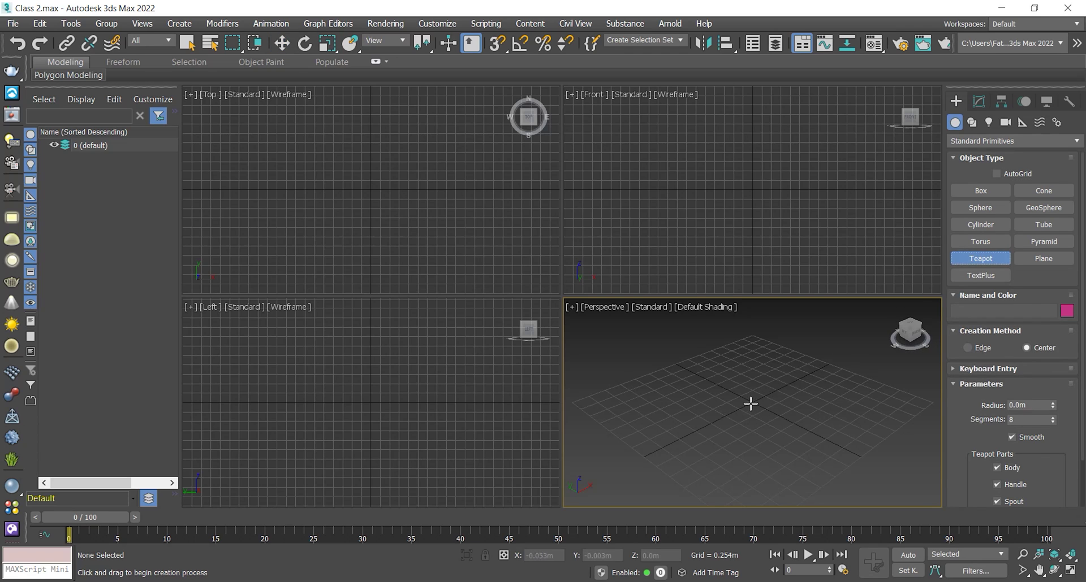
{"action": "left_click_drag", "start_coordinate": [750, 402], "coordinate": [785, 434]}
- Switch to Move with W, nudge the Perspective view, and select then deselect the teapot
{"action": "key", "text": "w"}
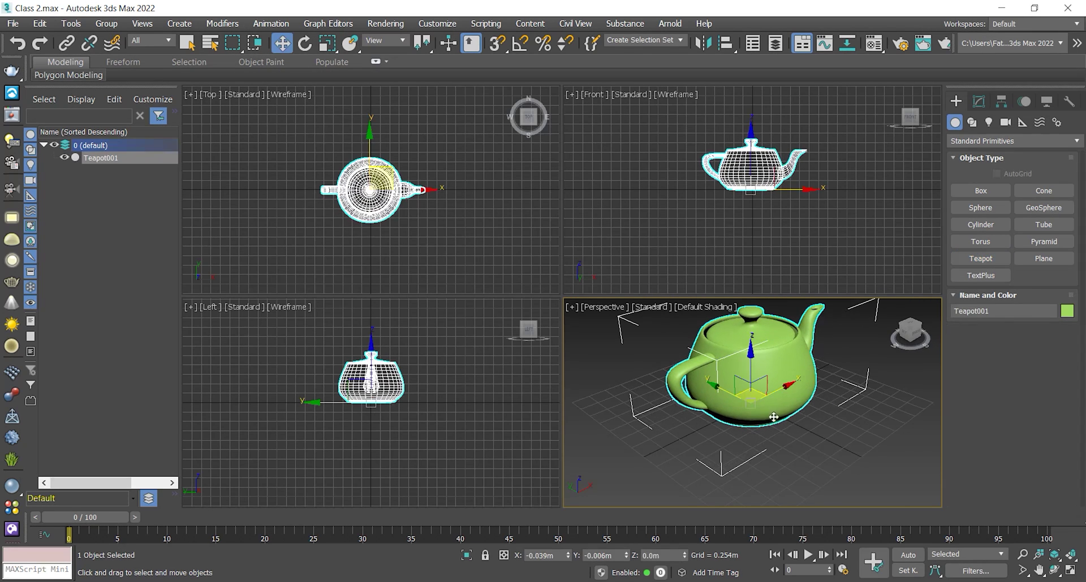
{"action": "middle_click_drag", "start_coordinate": [764, 402], "coordinate": [753, 442]}
{"action": "left_click", "coordinate": [868, 393]}
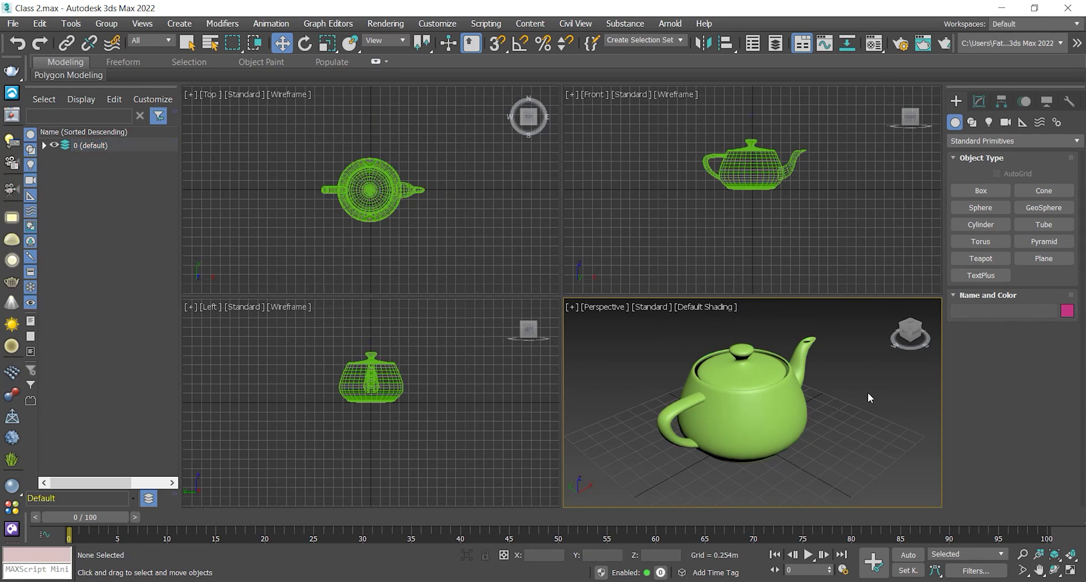
{"action": "left_click", "coordinate": [660, 415]}
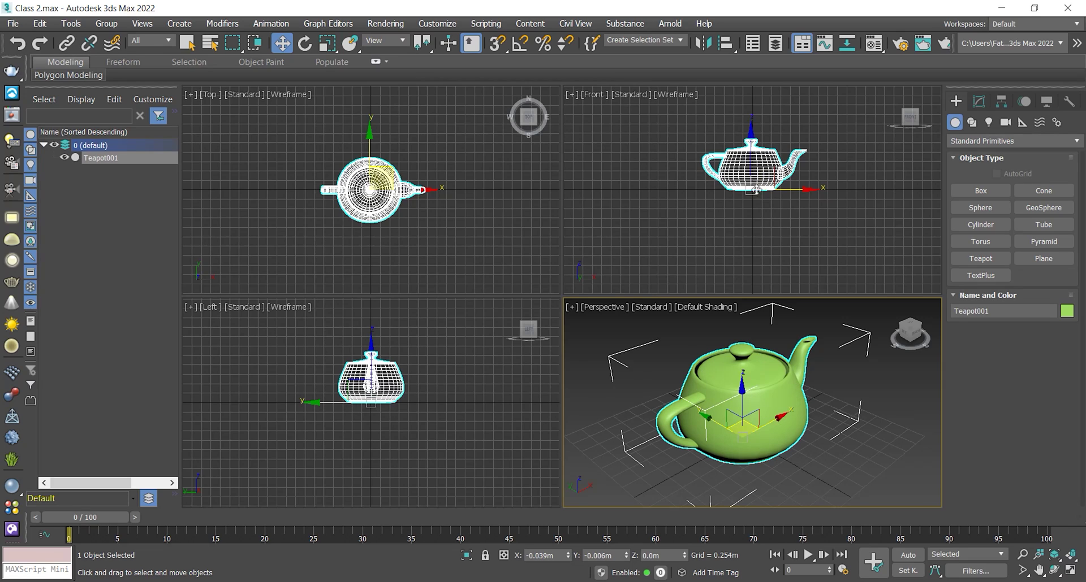
{"action": "left_click", "coordinate": [656, 362]}
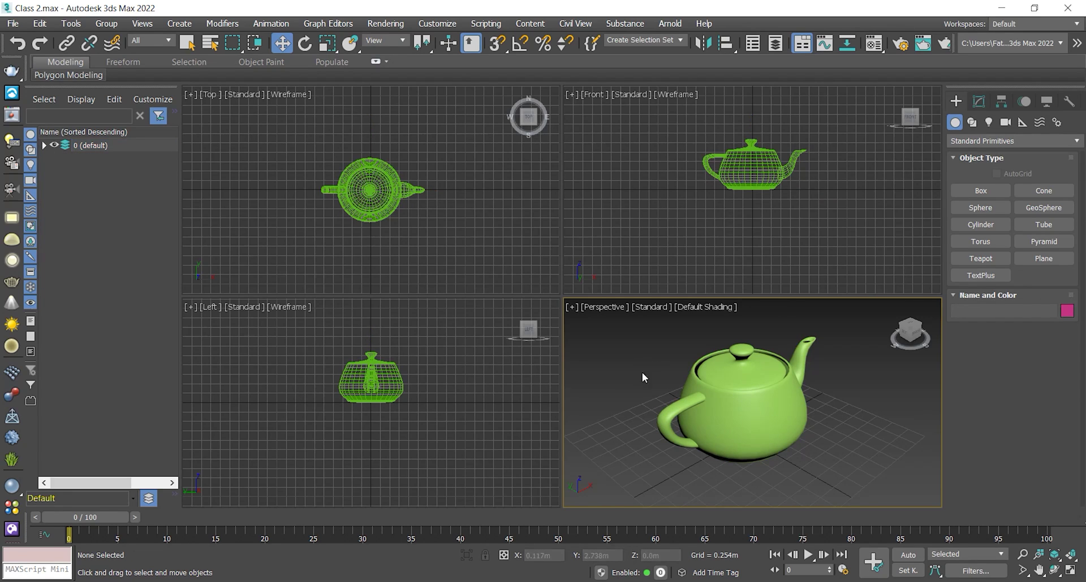
- Activate the Front, Top, Left and Perspective views one after another
{"action": "left_click", "coordinate": [644, 232]}
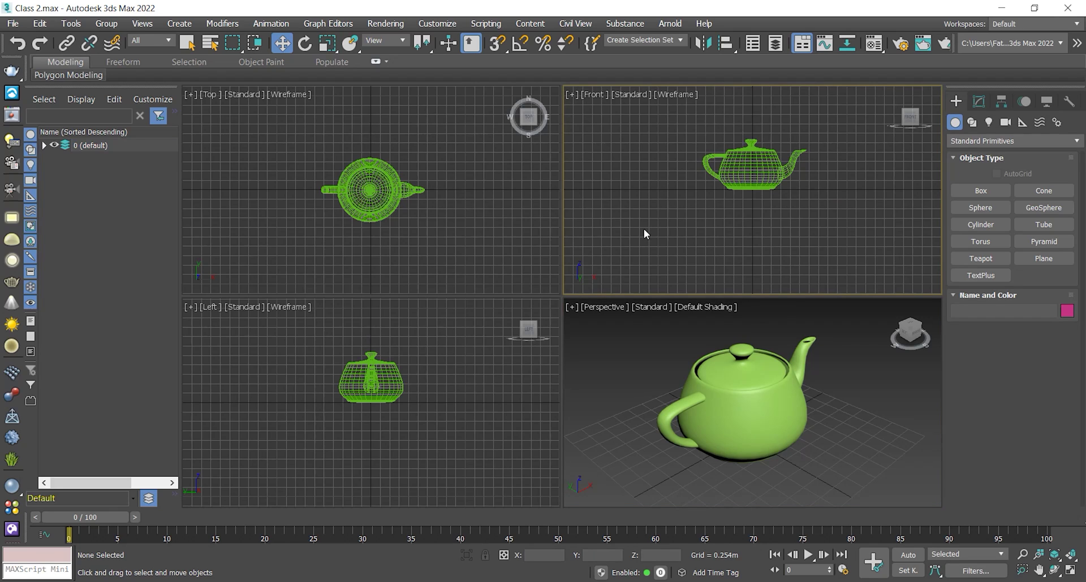
{"action": "left_click", "coordinate": [467, 235]}
{"action": "left_click", "coordinate": [456, 358]}
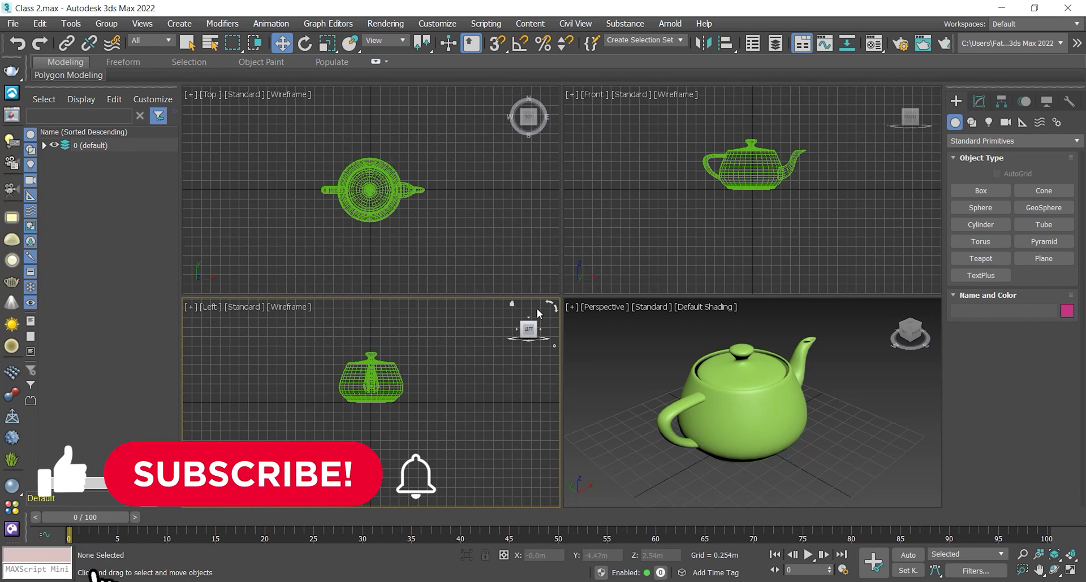
{"action": "left_click", "coordinate": [626, 338]}
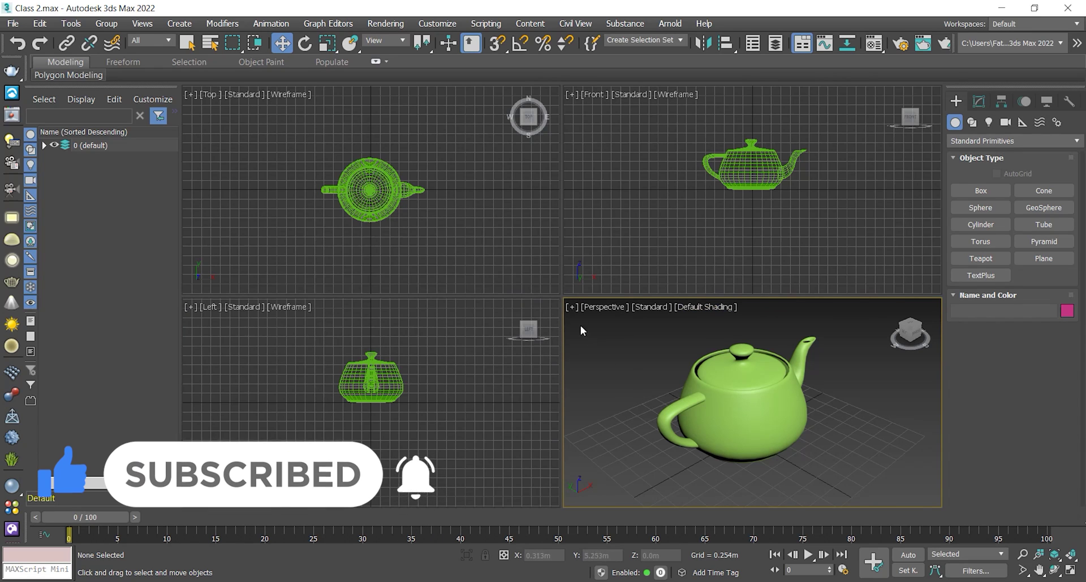
{"action": "left_click", "coordinate": [572, 307]}
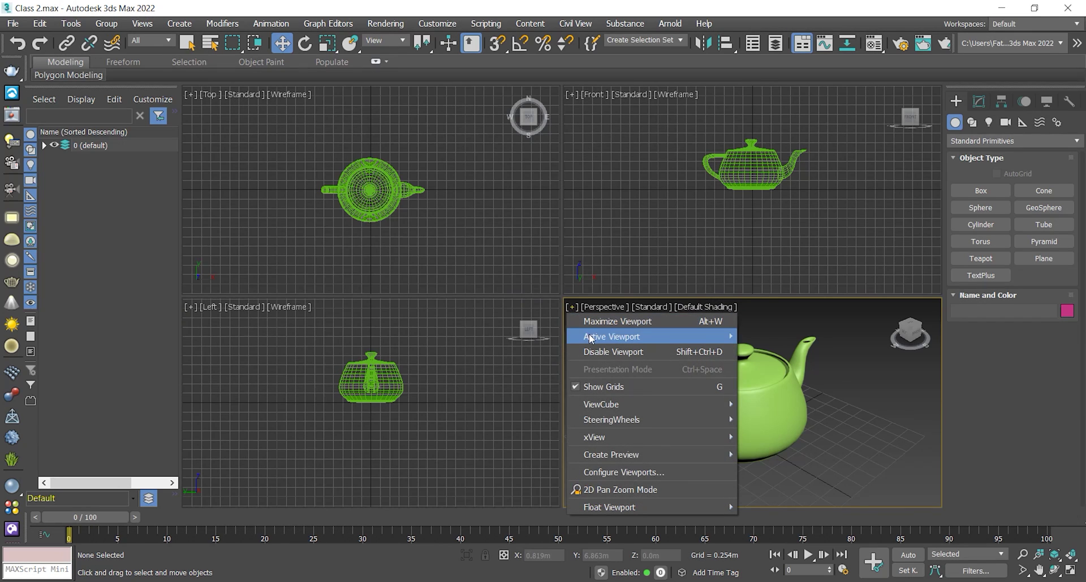
{"action": "mouse_move", "coordinate": [589, 338]}
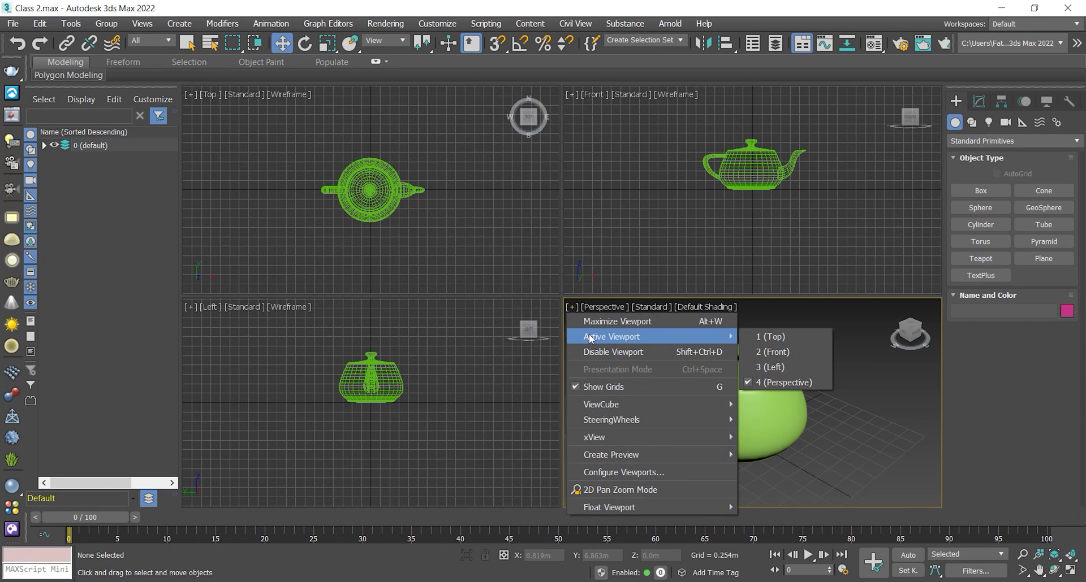
{"action": "left_click", "coordinate": [789, 350]}
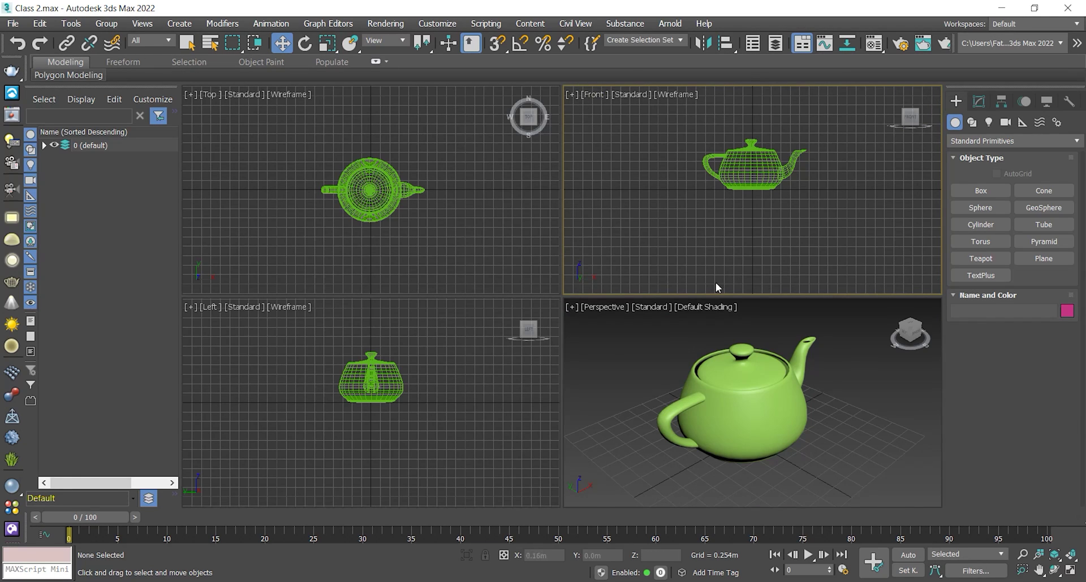
{"action": "left_click", "coordinate": [623, 367]}
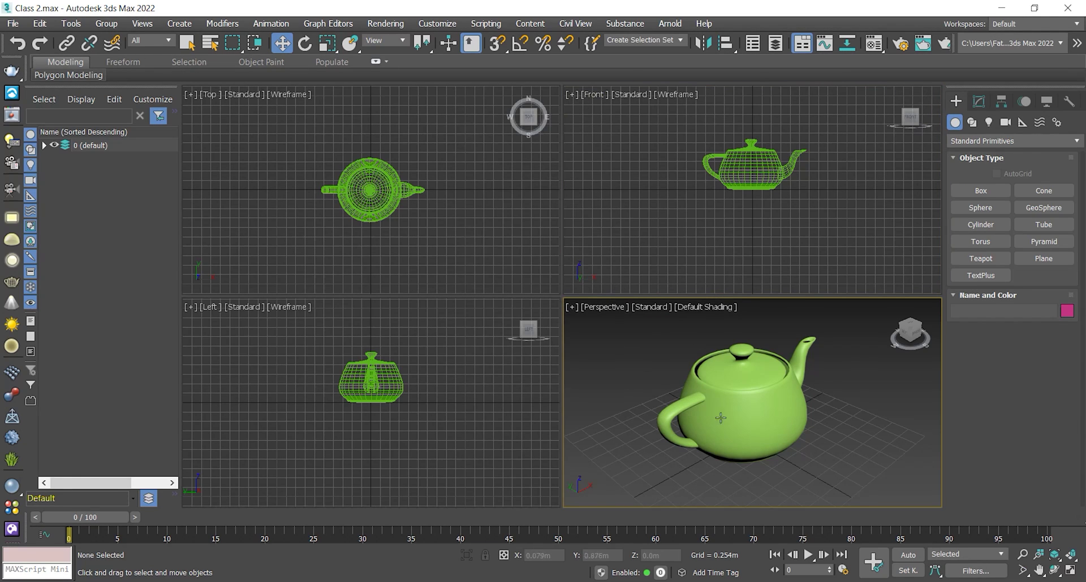
{"action": "left_click", "coordinate": [1070, 571]}
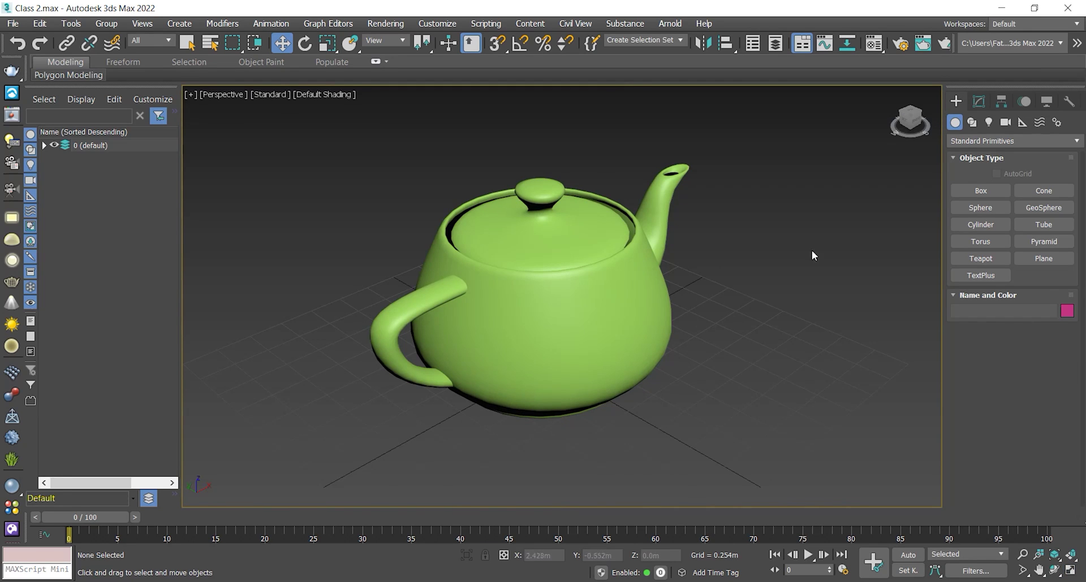
{"action": "left_click", "coordinate": [1070, 571]}
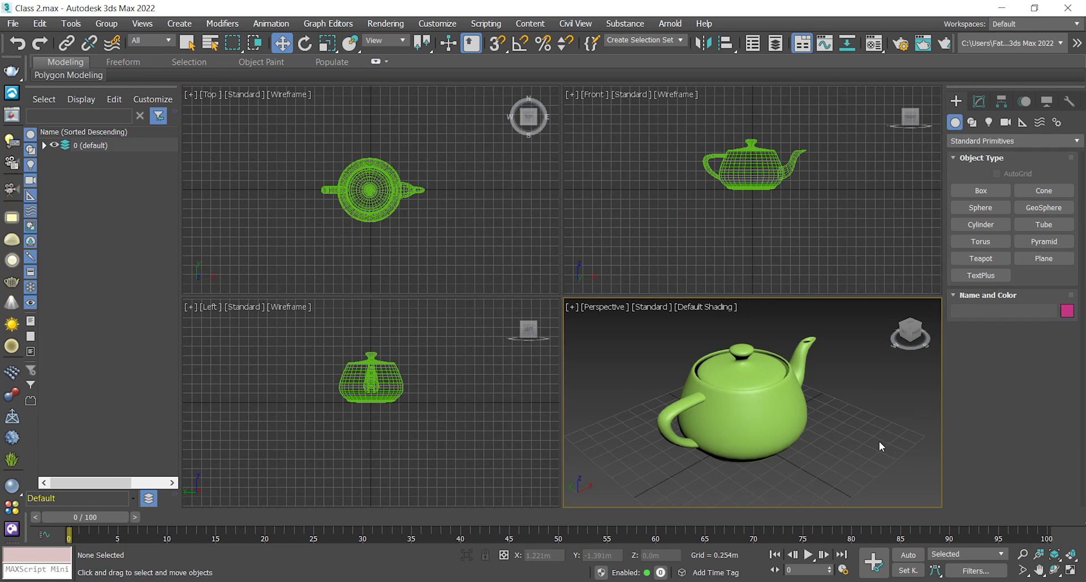
{"action": "key", "text": "alt+w"}
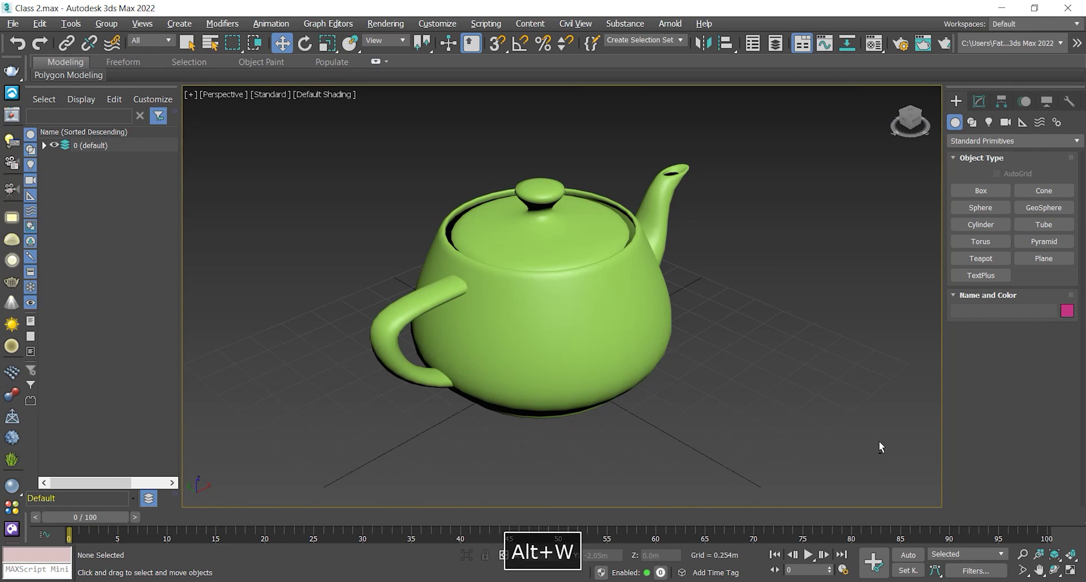
{"action": "key", "text": "alt+w"}
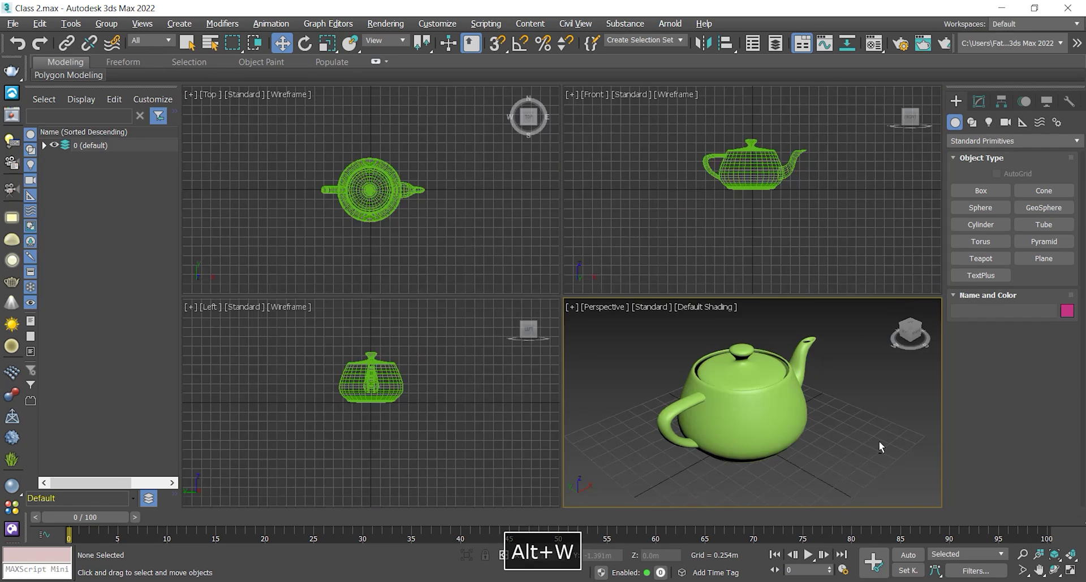
- Maximize the Perspective view, select the teapot, and orbit to look down on it
{"action": "left_click", "coordinate": [1069, 573]}
{"action": "left_click", "coordinate": [622, 301]}
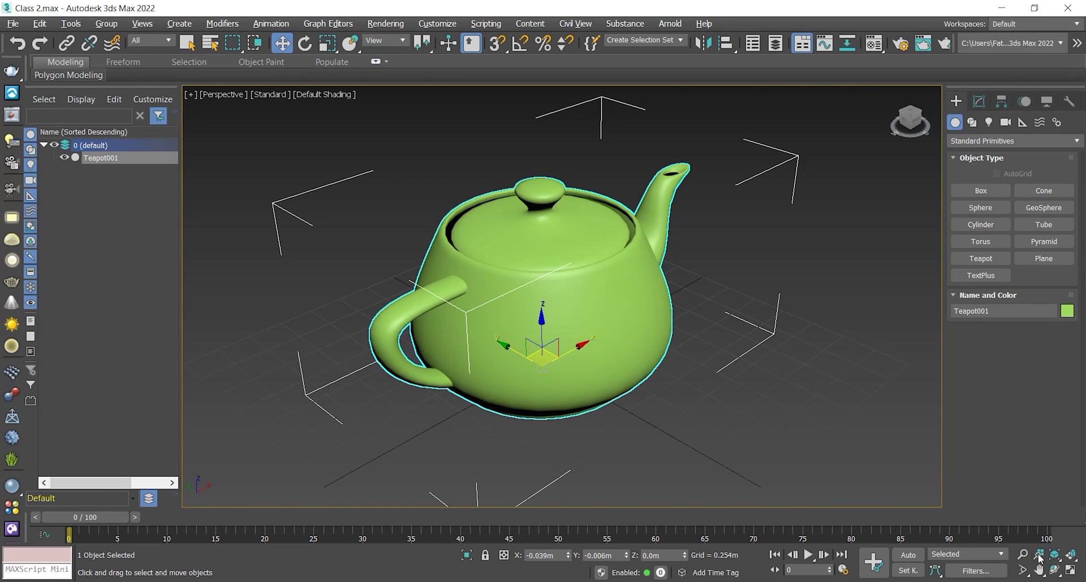
{"action": "left_click", "coordinate": [1054, 570]}
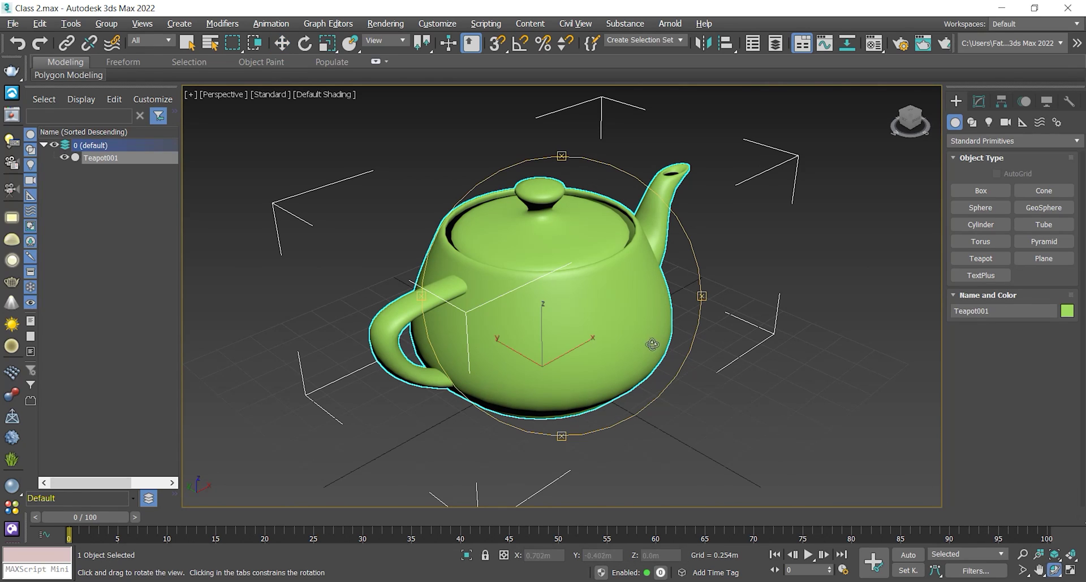
{"action": "mouse_move", "coordinate": [618, 307]}
{"action": "left_mouse_down"}
{"action": "mouse_move", "coordinate": [602, 332]}
{"action": "mouse_move", "coordinate": [454, 310]}
{"action": "mouse_move", "coordinate": [368, 318]}
{"action": "mouse_move", "coordinate": [571, 345]}
{"action": "mouse_move", "coordinate": [616, 310]}
{"action": "mouse_move", "coordinate": [690, 325]}
{"action": "mouse_move", "coordinate": [765, 320]}
{"action": "mouse_move", "coordinate": [724, 360]}
{"action": "mouse_move", "coordinate": [503, 322]}
{"action": "mouse_move", "coordinate": [618, 305]}
{"action": "mouse_move", "coordinate": [572, 306]}
{"action": "mouse_move", "coordinate": [586, 317]}
{"action": "mouse_move", "coordinate": [619, 310]}
{"action": "left_mouse_up"}
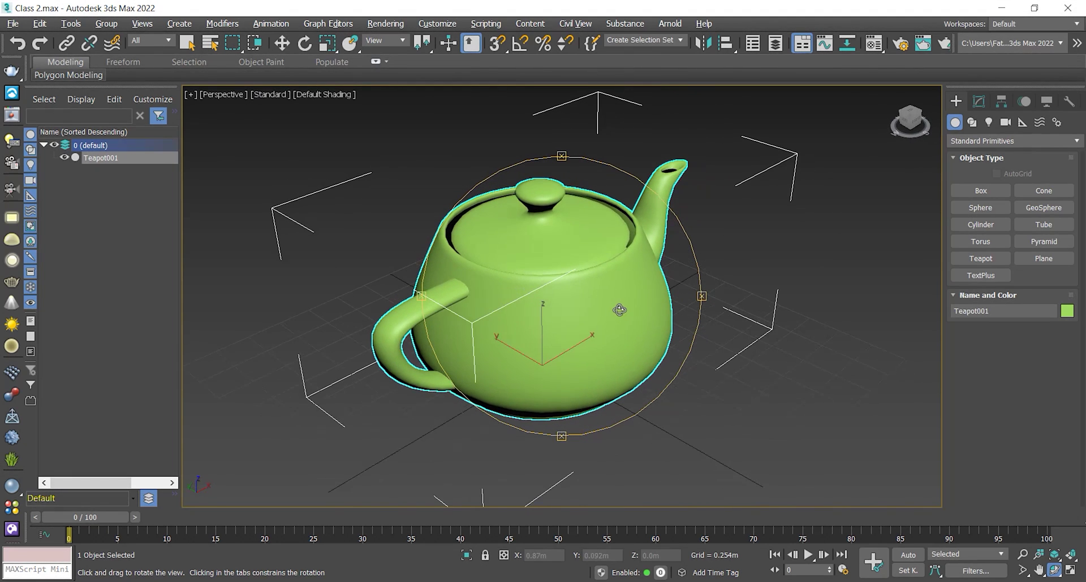
- Pan the view so the teapot shifts left, then zoom in to enlarge it
{"action": "left_click", "coordinate": [1039, 570]}
{"action": "left_click_drag", "start_coordinate": [698, 357], "coordinate": [547, 327]}
{"action": "key", "text": "alt+z"}
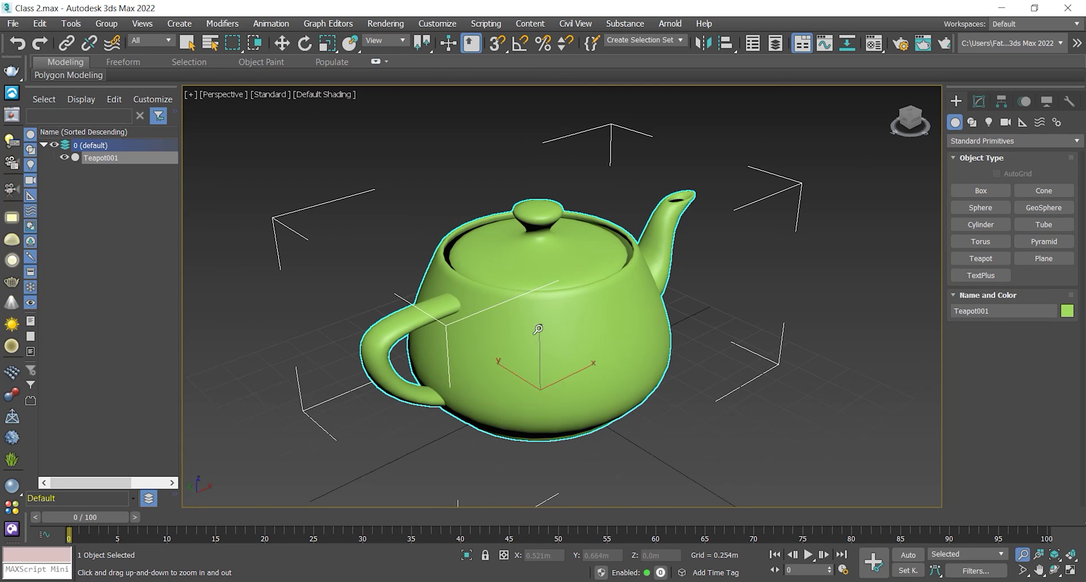
{"action": "mouse_move", "coordinate": [538, 330]}
{"action": "left_mouse_down"}
{"action": "mouse_move", "coordinate": [538, 308]}
{"action": "mouse_move", "coordinate": [539, 353]}
{"action": "mouse_move", "coordinate": [540, 325]}
{"action": "left_mouse_up"}
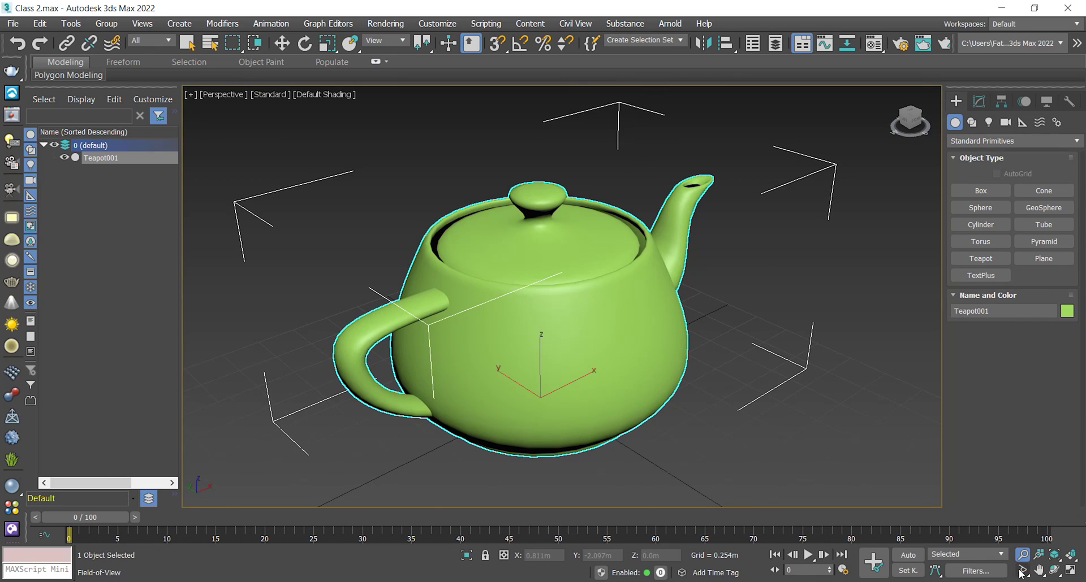
{"action": "left_click_drag", "start_coordinate": [1022, 572], "coordinate": [1022, 557]}
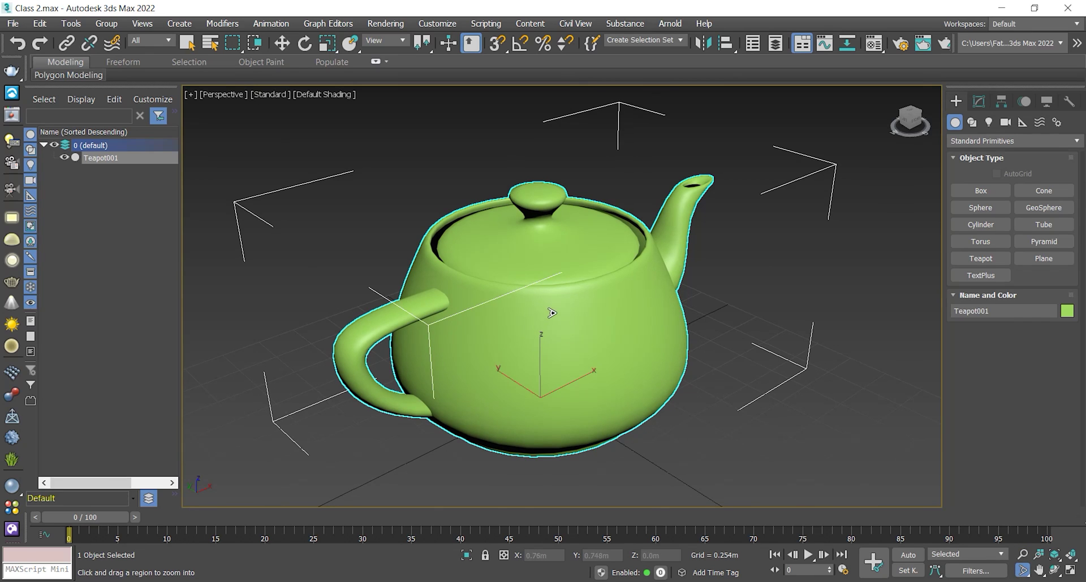
{"action": "scroll", "coordinate": [552, 313], "scroll_direction": "down", "scroll_amount": 5}
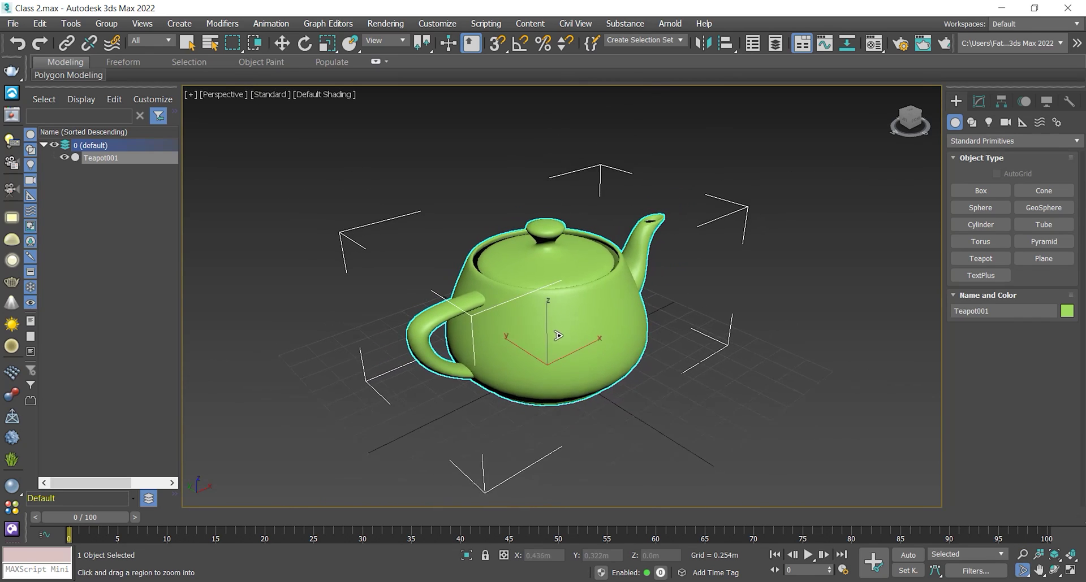
{"action": "scroll", "coordinate": [557, 335], "scroll_direction": "up", "scroll_amount": 3}
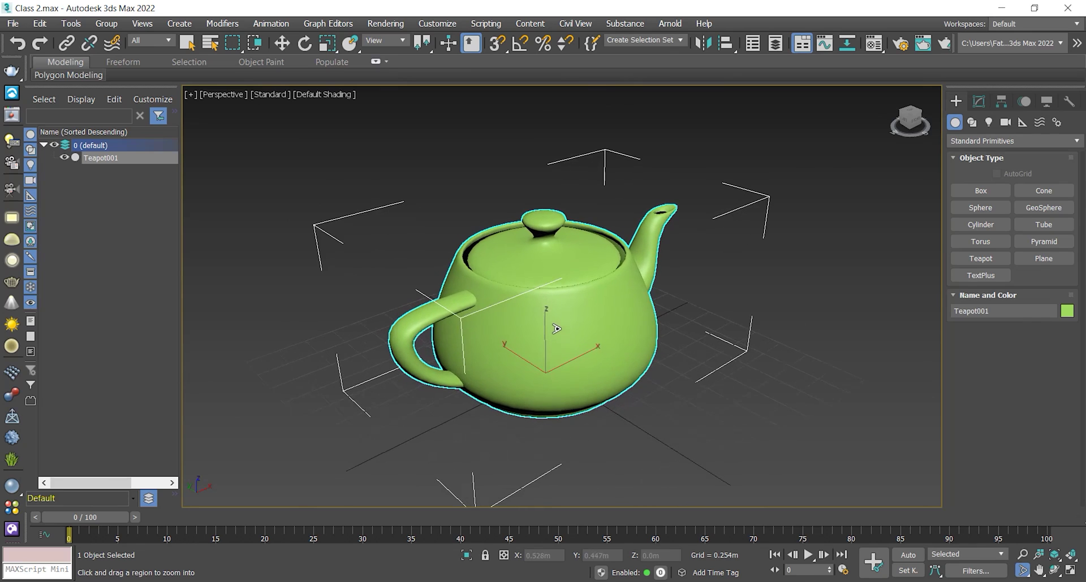
{"action": "scroll", "coordinate": [557, 322], "scroll_direction": "up", "scroll_amount": 4}
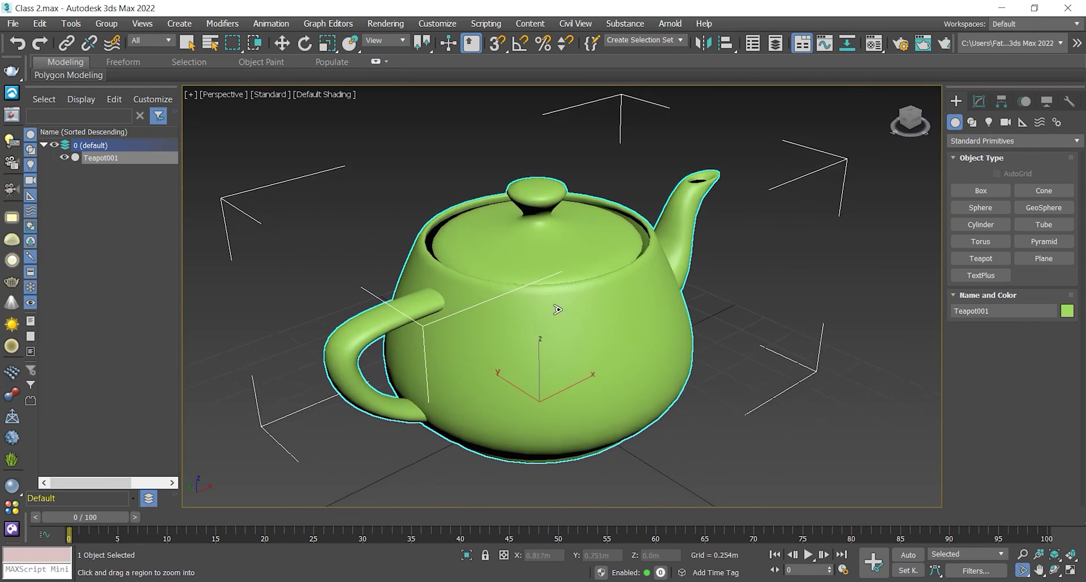
{"action": "scroll", "coordinate": [557, 308], "scroll_direction": "up", "scroll_amount": 1}
{"action": "scroll", "coordinate": [559, 307], "scroll_direction": "down", "scroll_amount": 2}
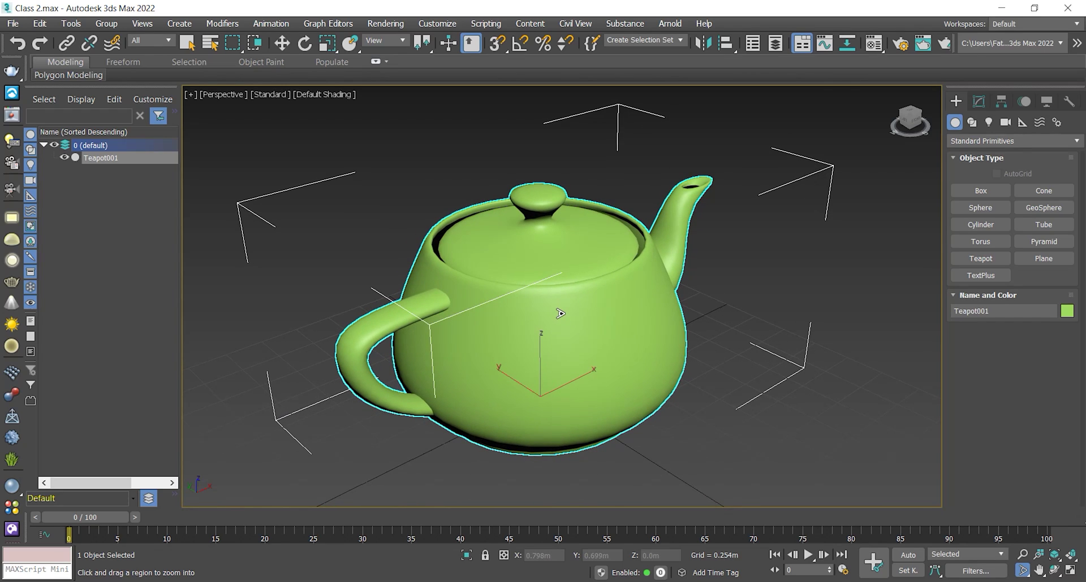
{"action": "key", "text": "w"}
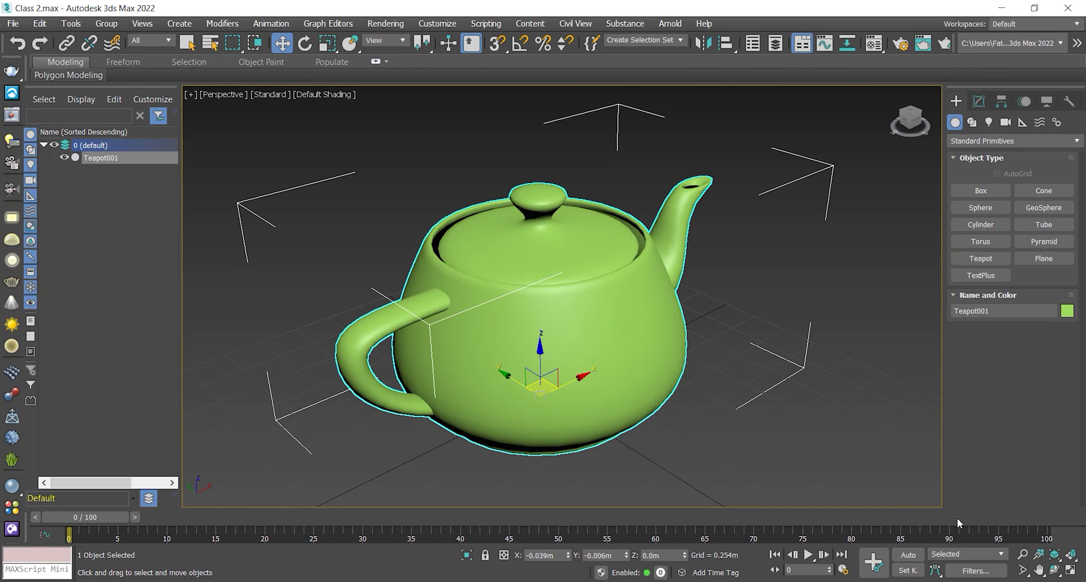
- Orbit to view the teapot's underside, then from above and obliquely toward the spout
{"action": "middle_click_drag", "start_coordinate": [587, 341], "coordinate": [890, 130], "text": "alt"}
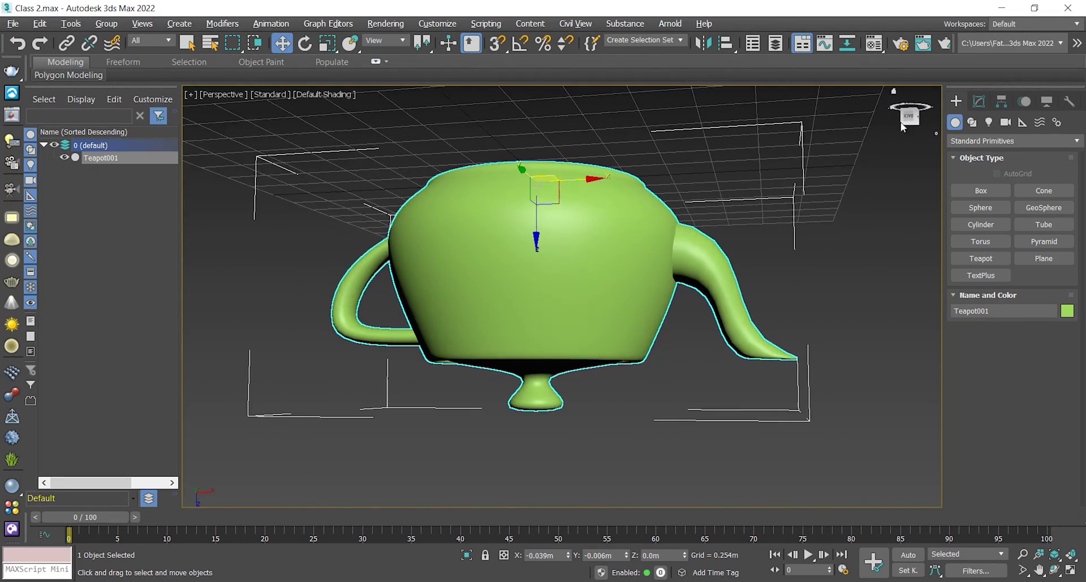
{"action": "left_click", "coordinate": [893, 131]}
{"action": "middle_click_drag", "start_coordinate": [584, 270], "coordinate": [664, 195], "text": "alt"}
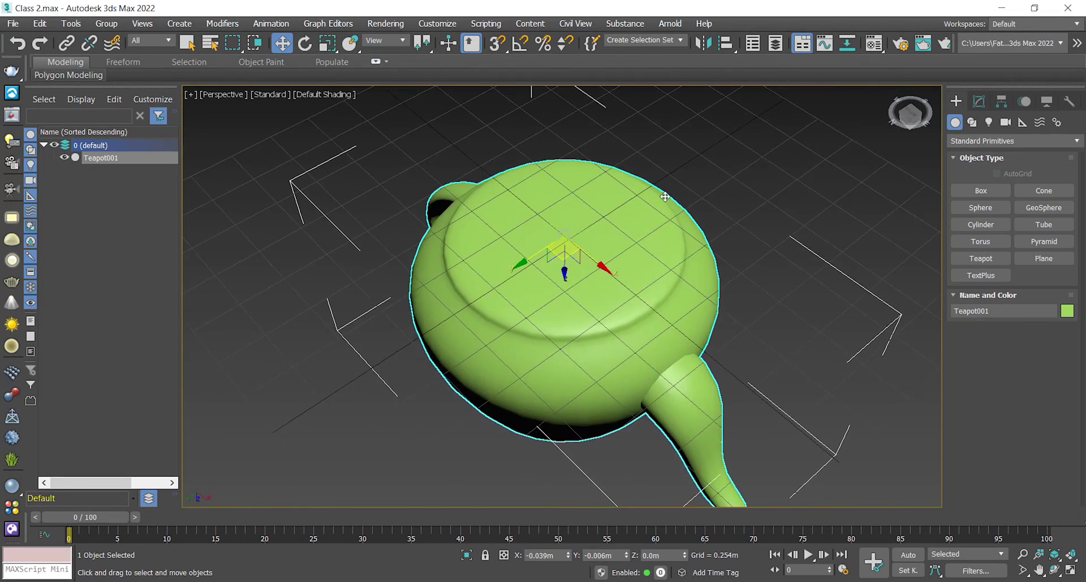
{"action": "scroll", "coordinate": [643, 260], "scroll_direction": "down", "scroll_amount": 2}
{"action": "middle_click_drag", "start_coordinate": [643, 259], "coordinate": [631, 262]}
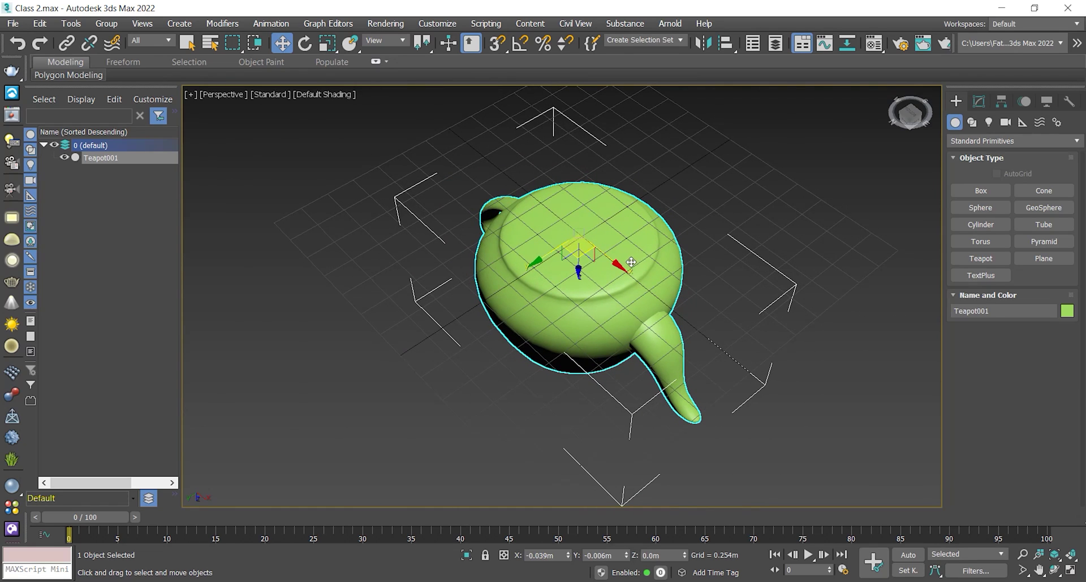
- Return to the home view, pan and orbit to look down, then switch to a front view
{"action": "left_click", "coordinate": [894, 95]}
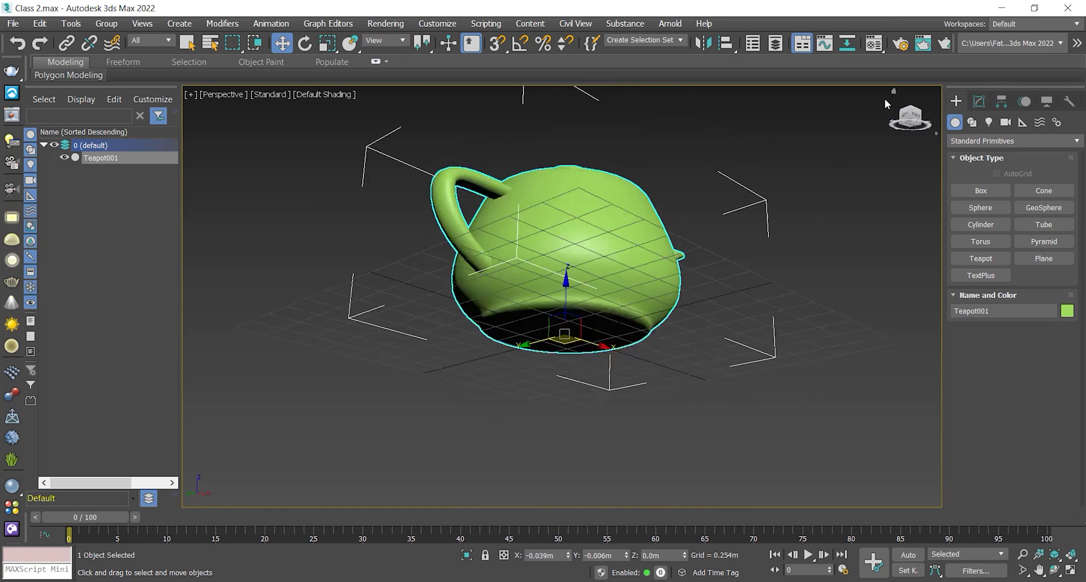
{"action": "middle_click_drag", "start_coordinate": [630, 223], "coordinate": [638, 334]}
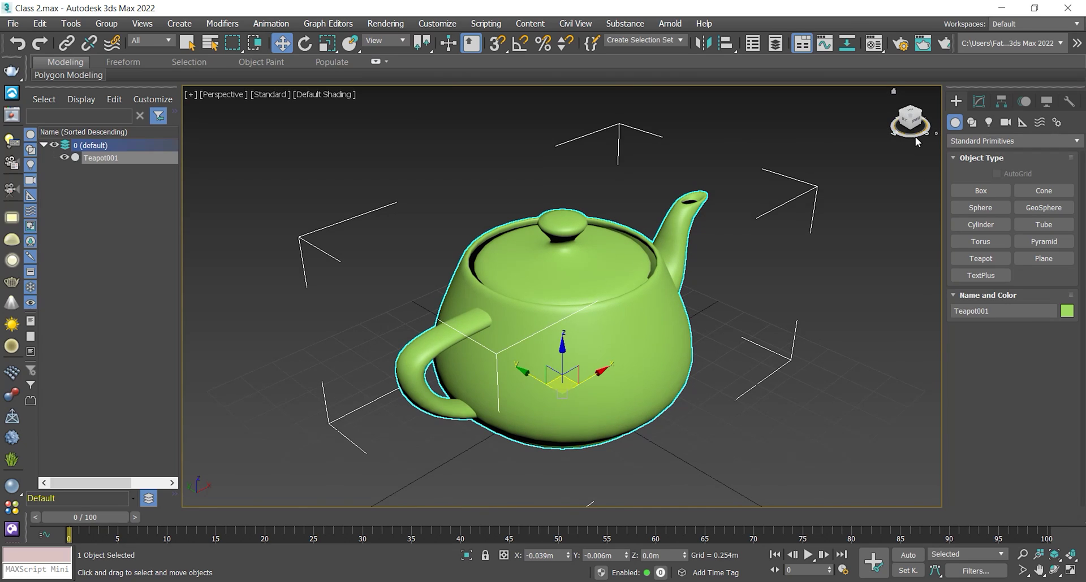
{"action": "middle_click_drag", "start_coordinate": [707, 232], "coordinate": [676, 294], "text": "alt"}
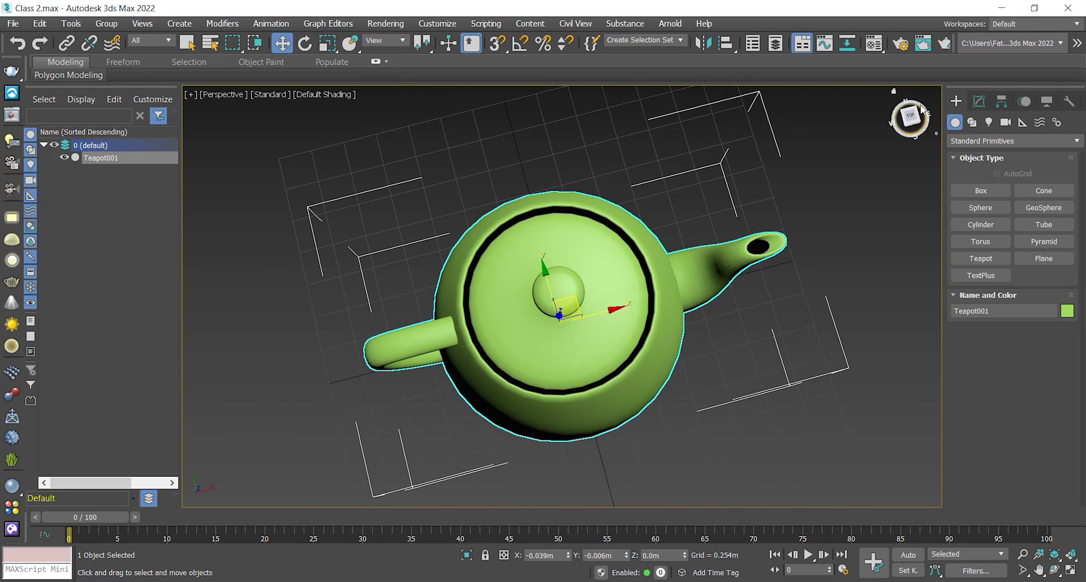
{"action": "middle_click_drag", "start_coordinate": [831, 208], "coordinate": [798, 226]}
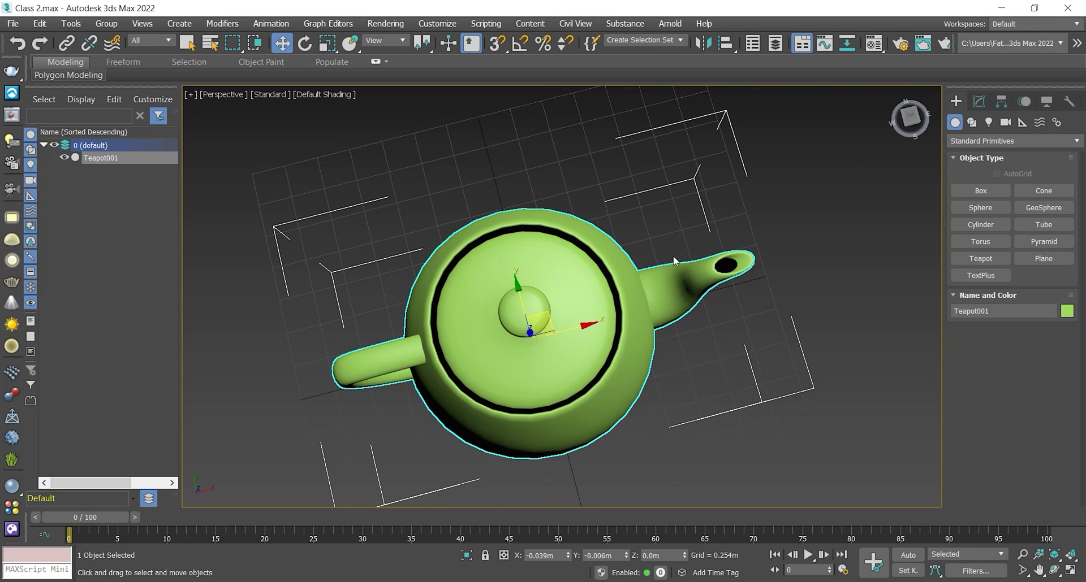
{"action": "left_click", "coordinate": [891, 128]}
- Deselect the teapot, restore the four-viewport layout with Alt+W, and hide the Perspective grid
{"action": "left_click", "coordinate": [664, 417]}
{"action": "key", "text": "alt+w"}
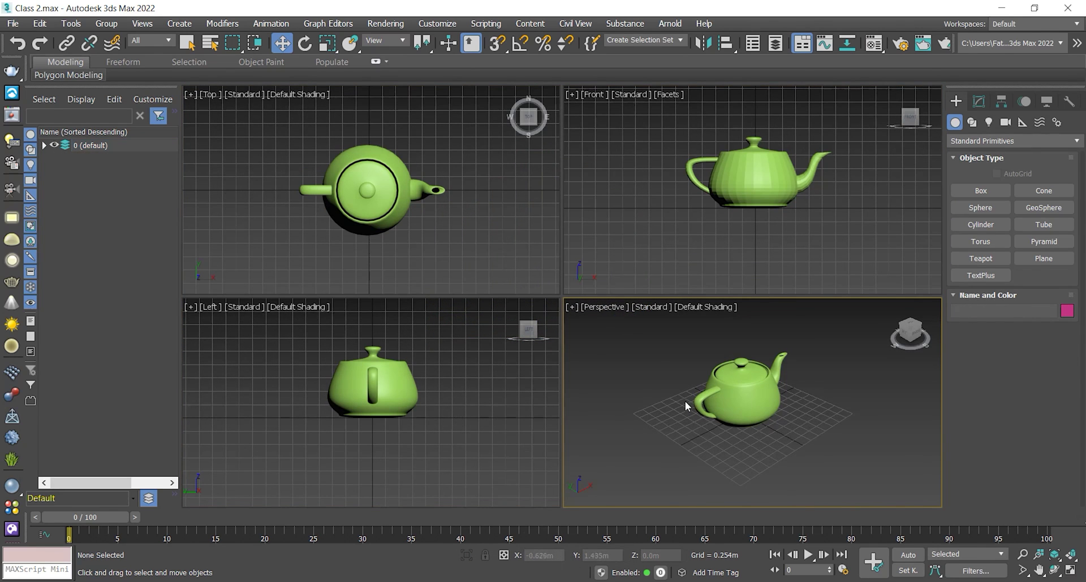
{"action": "left_click", "coordinate": [571, 306]}
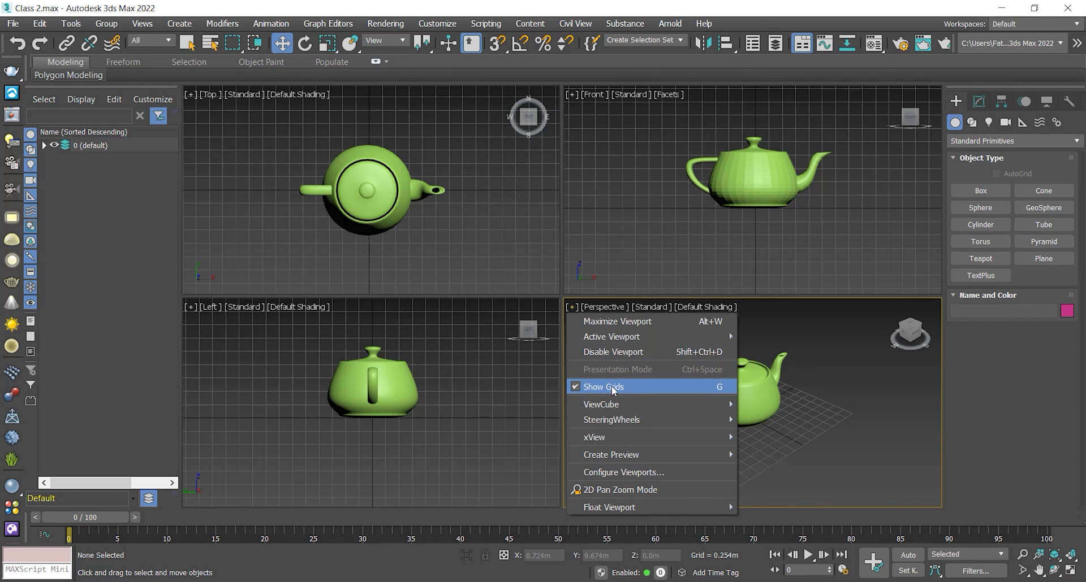
{"action": "left_click", "coordinate": [718, 389]}
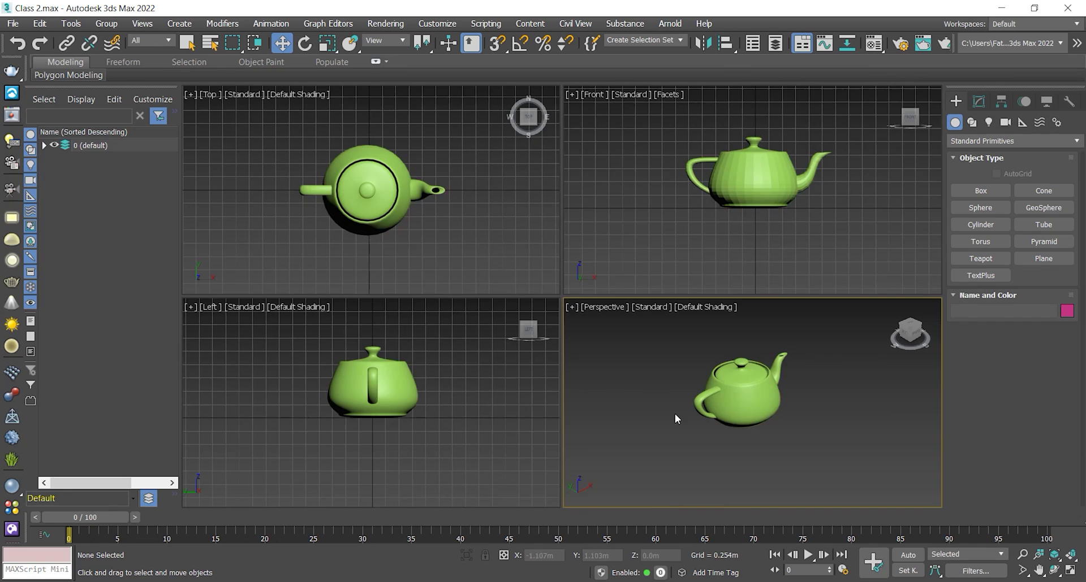
- Hide the grids in the Top and Left views with G
{"action": "left_click", "coordinate": [649, 236]}
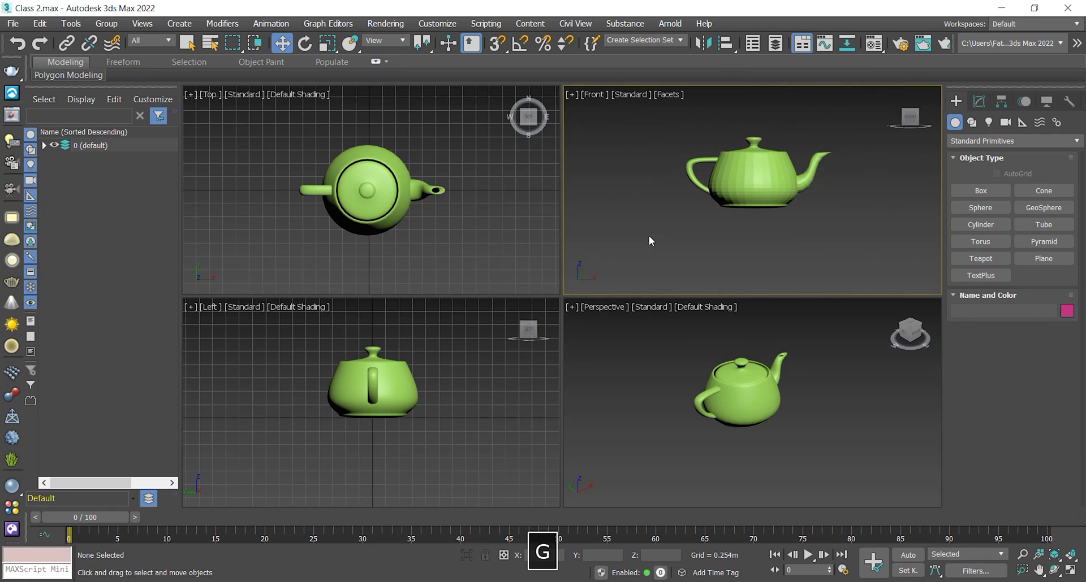
{"action": "left_click", "coordinate": [460, 236]}
{"action": "key", "text": "g"}
{"action": "left_click", "coordinate": [473, 398]}
{"action": "key", "text": "g"}
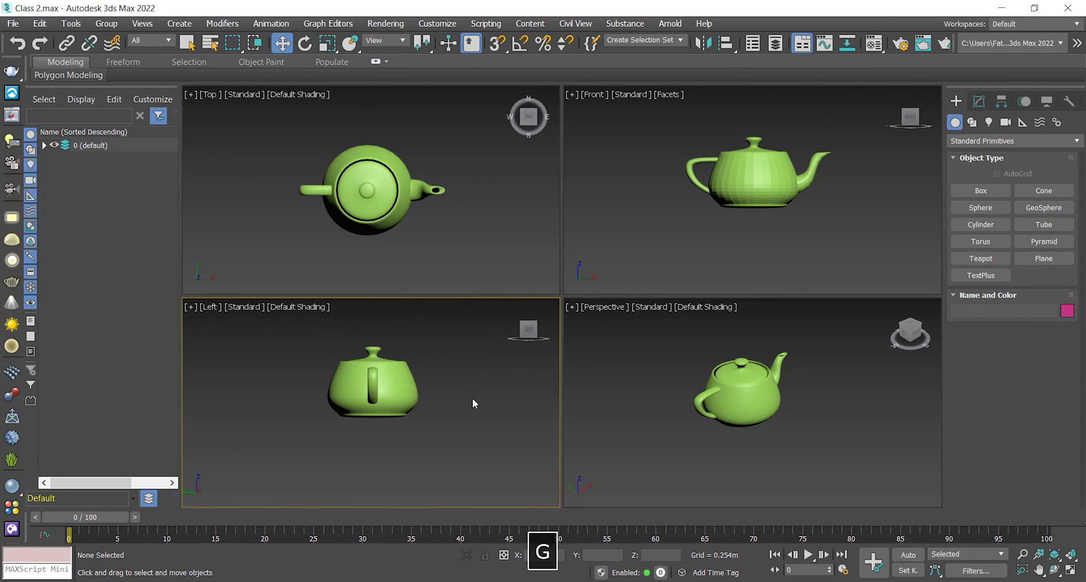
{"action": "key", "text": "g"}
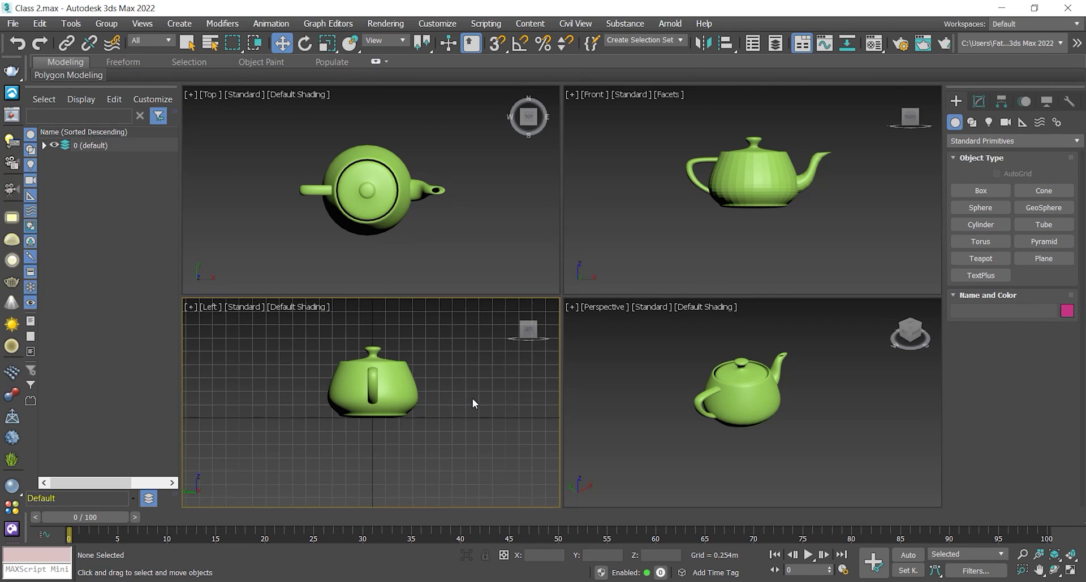
{"action": "key", "text": "g"}
- Activate and slightly pan the Perspective view, leaving its shading unchanged
{"action": "left_click", "coordinate": [642, 404]}
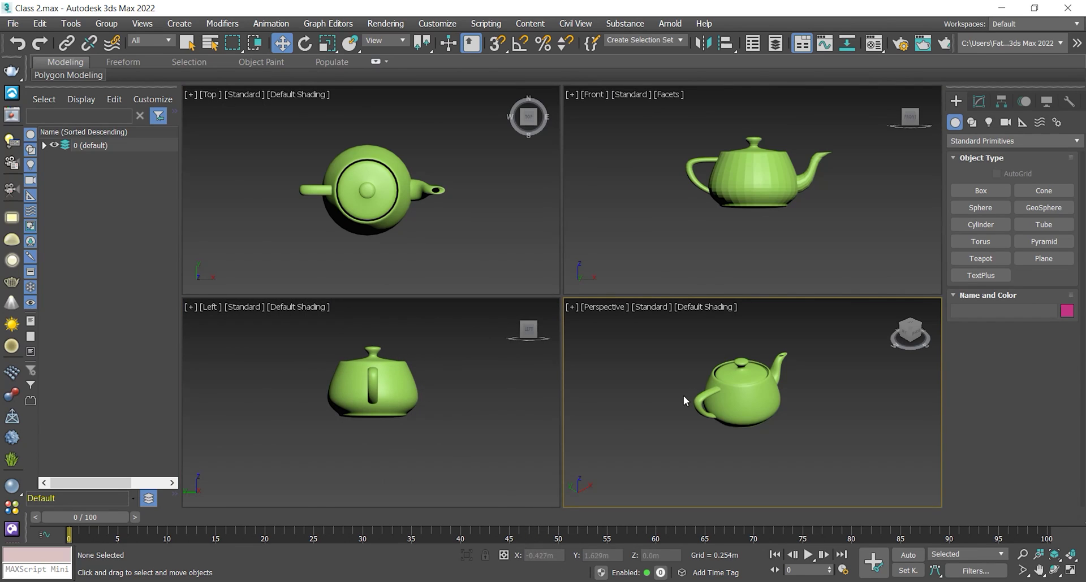
{"action": "mouse_move", "coordinate": [683, 395]}
{"action": "middle_mouse_down"}
{"action": "mouse_move", "coordinate": [671, 395]}
{"action": "mouse_move", "coordinate": [679, 401]}
{"action": "middle_mouse_up"}
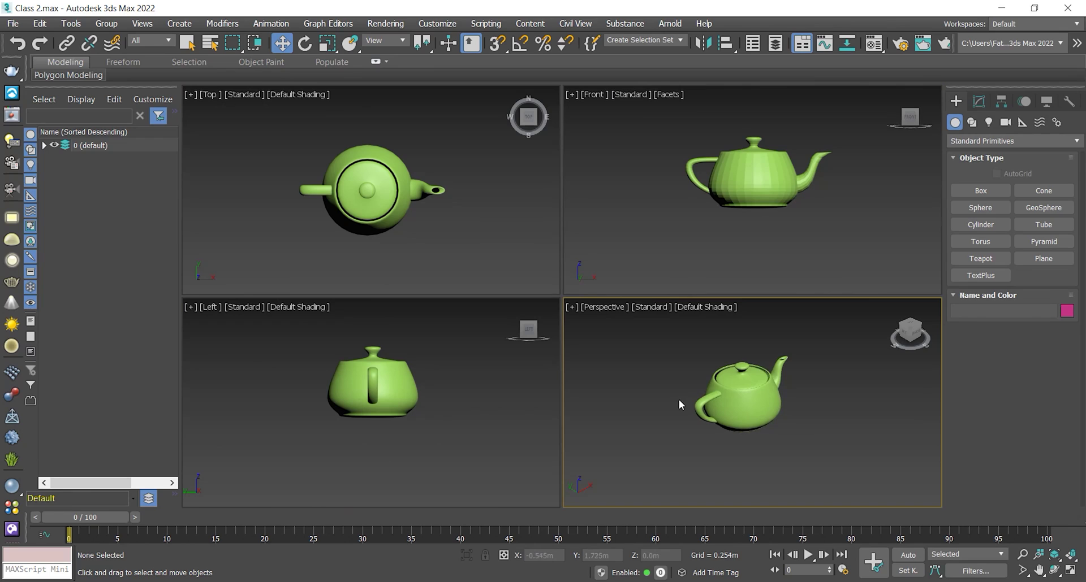
{"action": "left_click", "coordinate": [689, 307]}
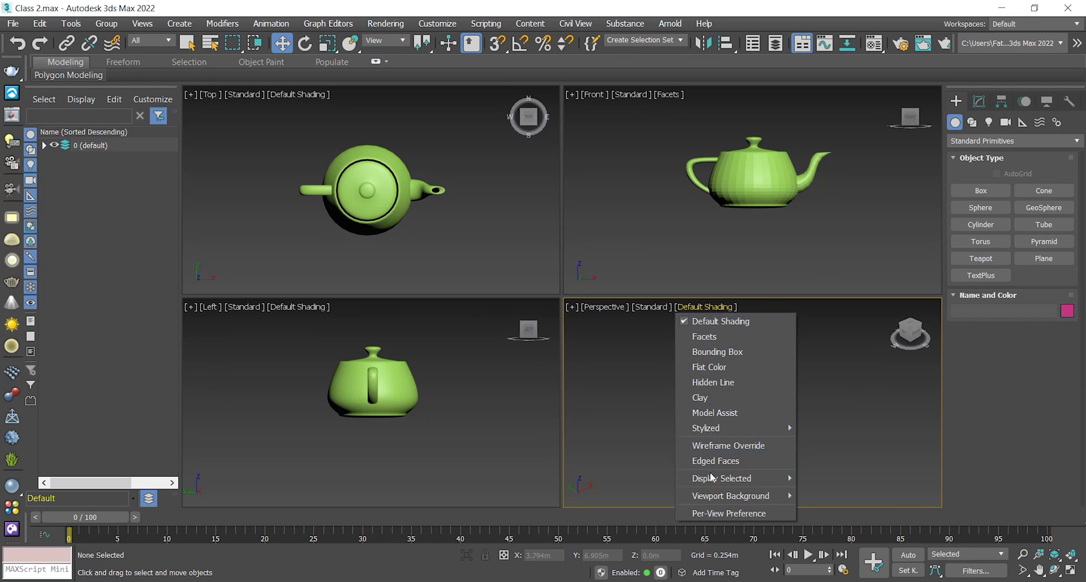
{"action": "left_click", "coordinate": [704, 306]}
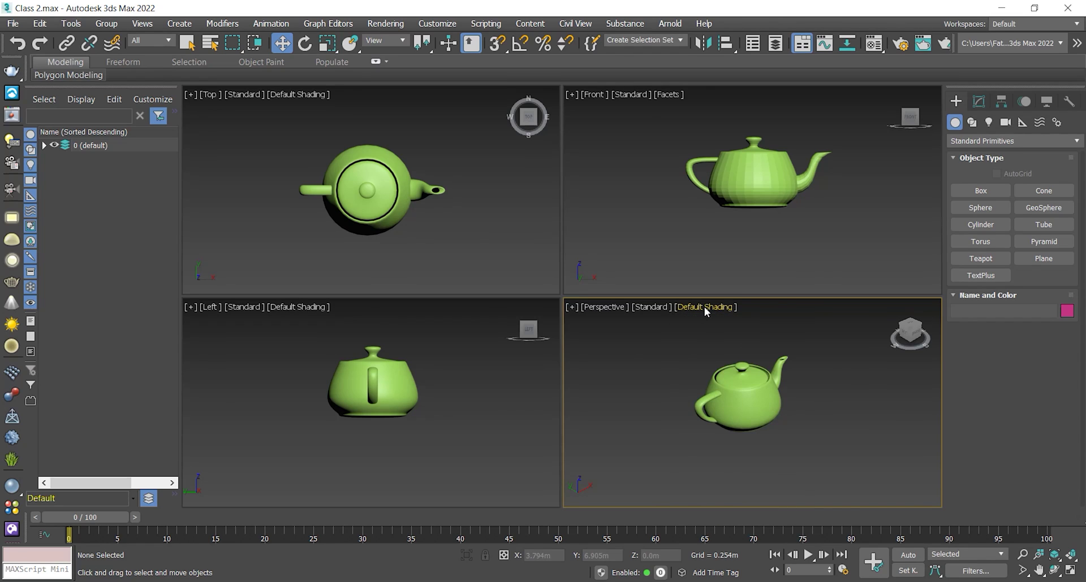
- Maximize the Perspective view and set its shading to Clay
{"action": "left_click", "coordinate": [1070, 571]}
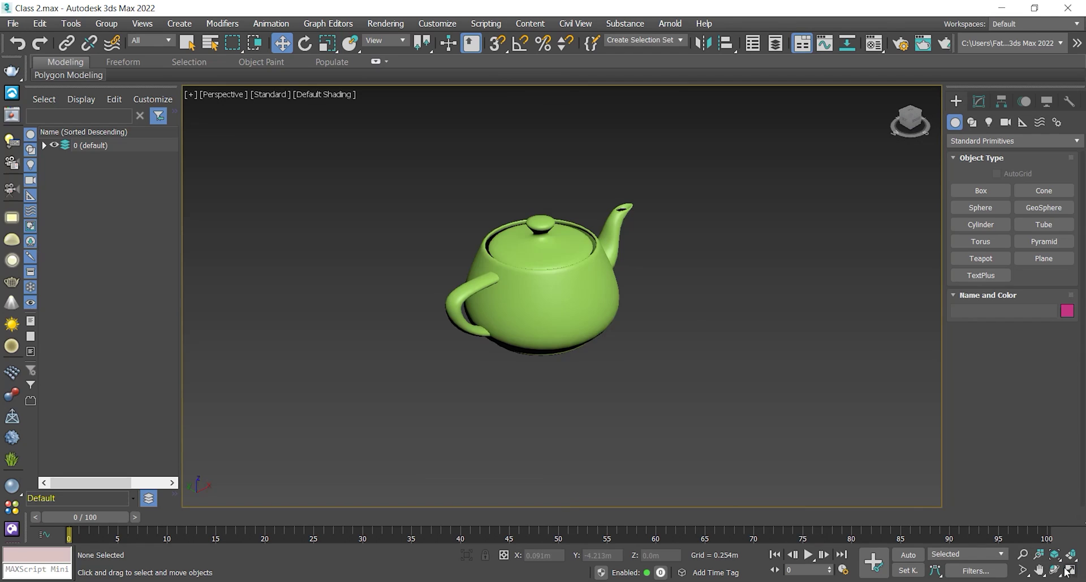
{"action": "left_click", "coordinate": [334, 96]}
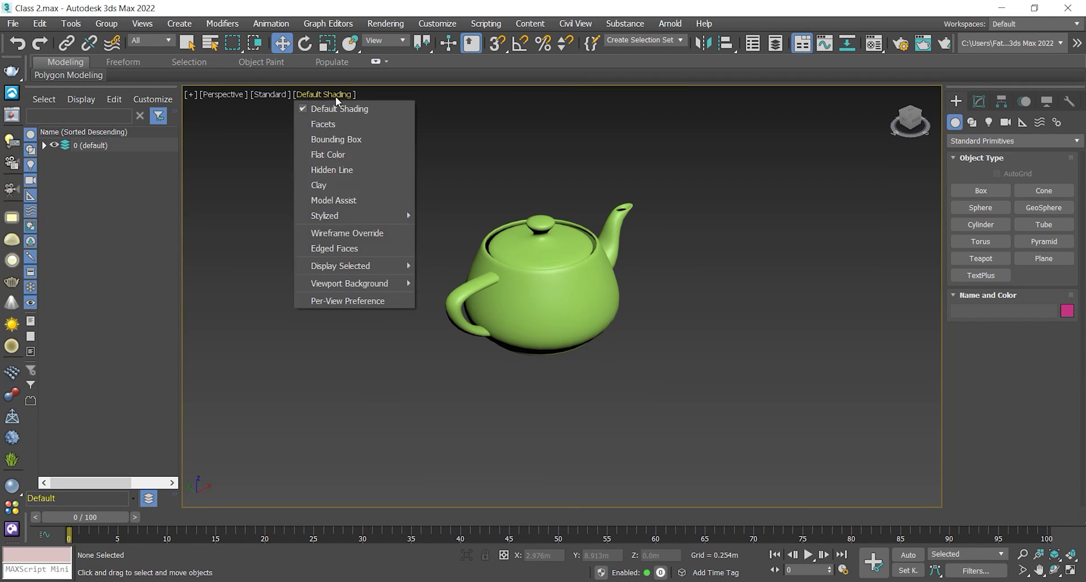
{"action": "left_click", "coordinate": [362, 185]}
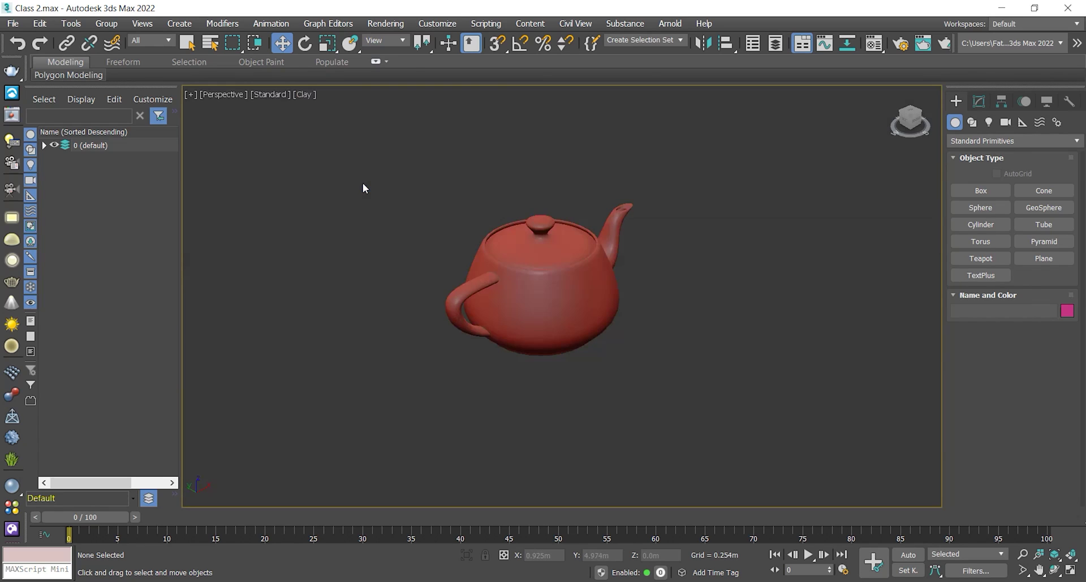
- Zoom and pan around the clay teapot to frame the lid knob and body
{"action": "scroll", "coordinate": [557, 272], "scroll_direction": "up", "scroll_amount": 5}
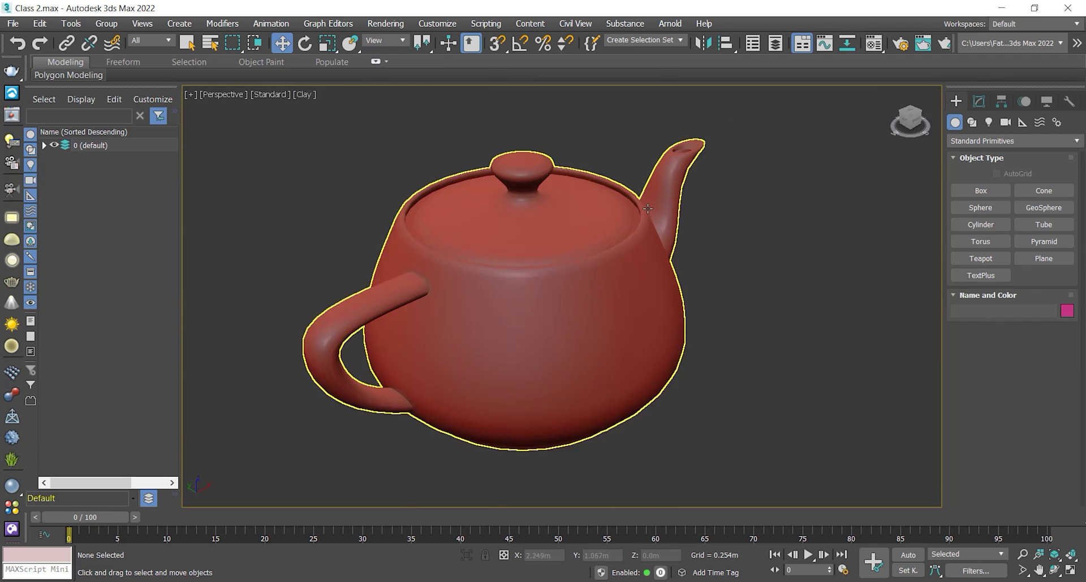
{"action": "scroll", "coordinate": [556, 272], "scroll_direction": "up", "scroll_amount": 3}
{"action": "scroll", "coordinate": [431, 168], "scroll_direction": "up", "scroll_amount": 6}
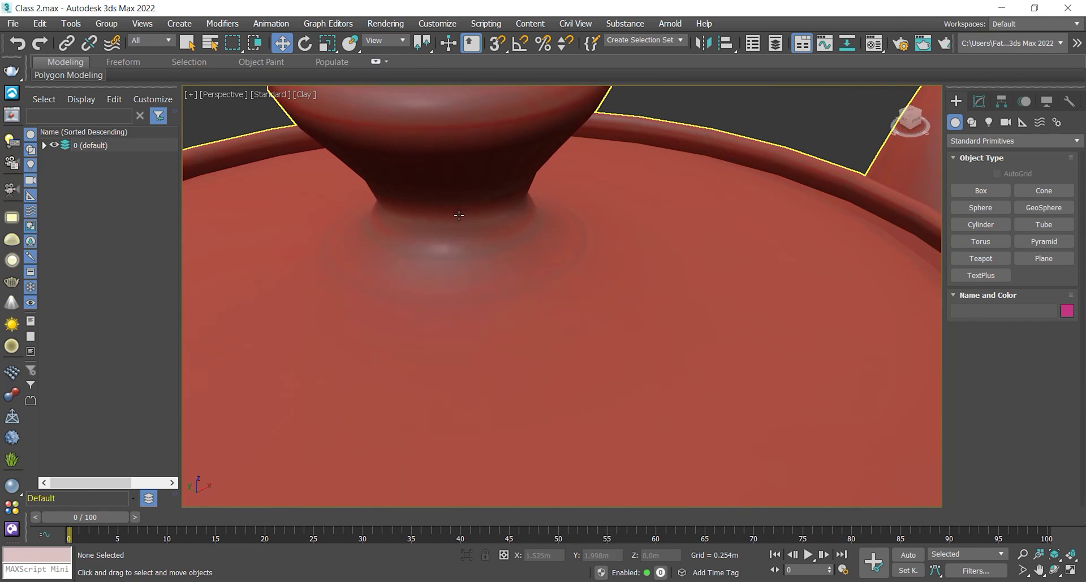
{"action": "middle_click_drag", "start_coordinate": [459, 215], "coordinate": [462, 362]}
{"action": "scroll", "coordinate": [465, 247], "scroll_direction": "down", "scroll_amount": 5}
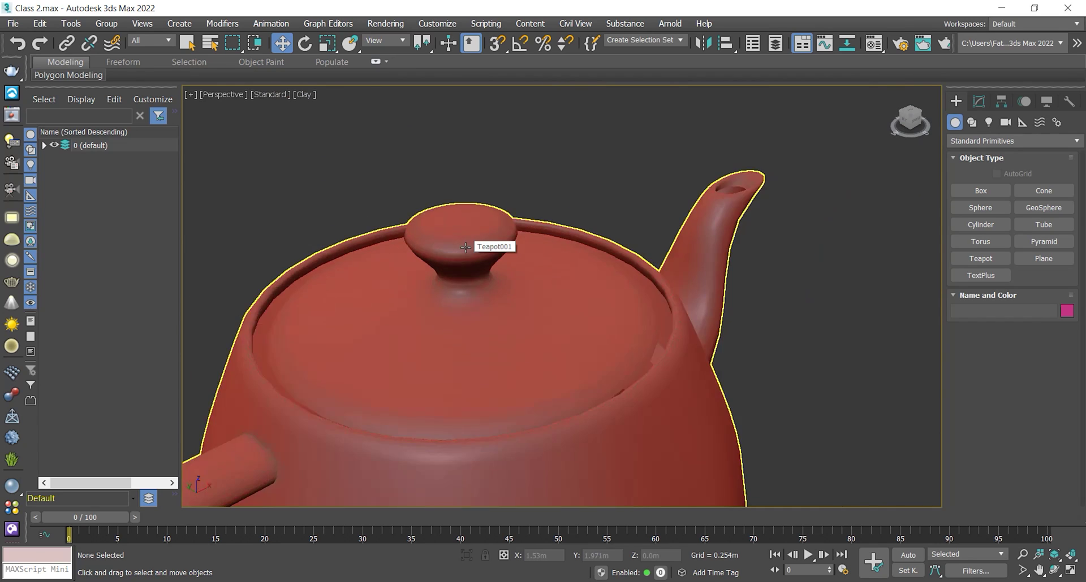
{"action": "scroll", "coordinate": [465, 247], "scroll_direction": "down", "scroll_amount": 2}
{"action": "scroll", "coordinate": [465, 247], "scroll_direction": "down", "scroll_amount": 3}
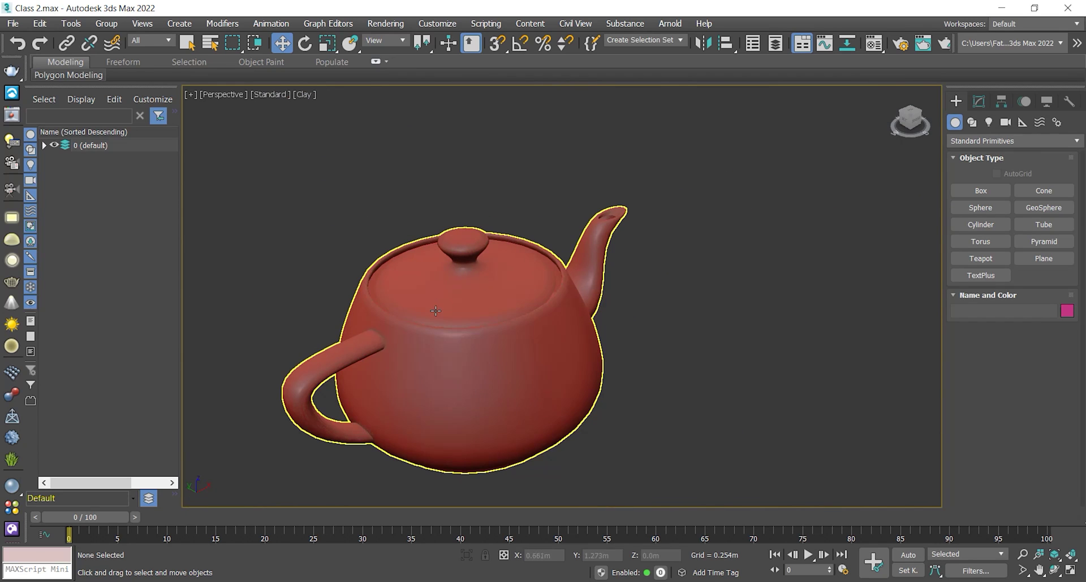
{"action": "middle_click_drag", "start_coordinate": [435, 311], "coordinate": [477, 271]}
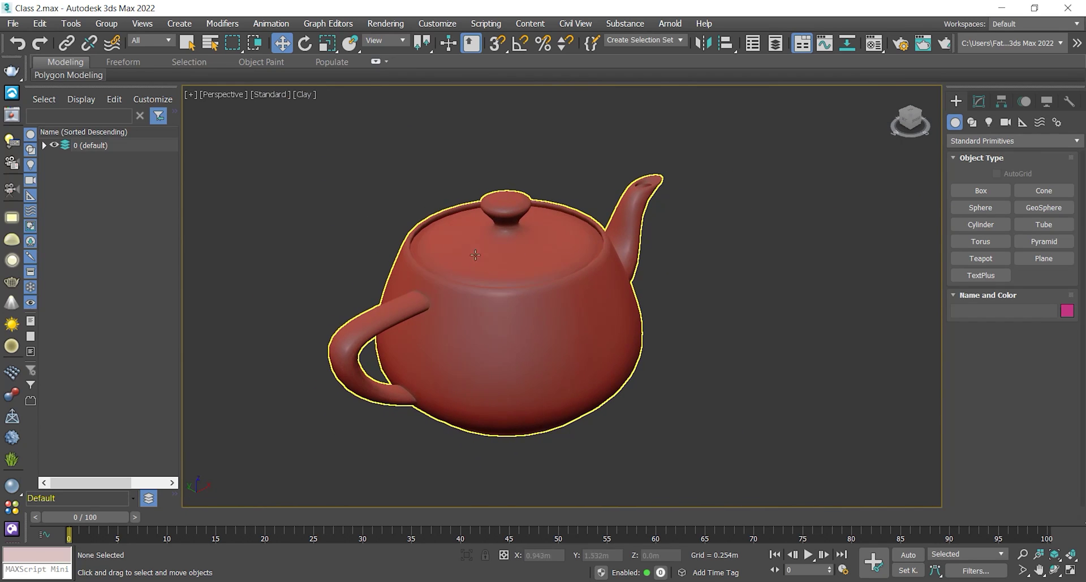
{"action": "middle_click_drag", "start_coordinate": [517, 254], "coordinate": [536, 240]}
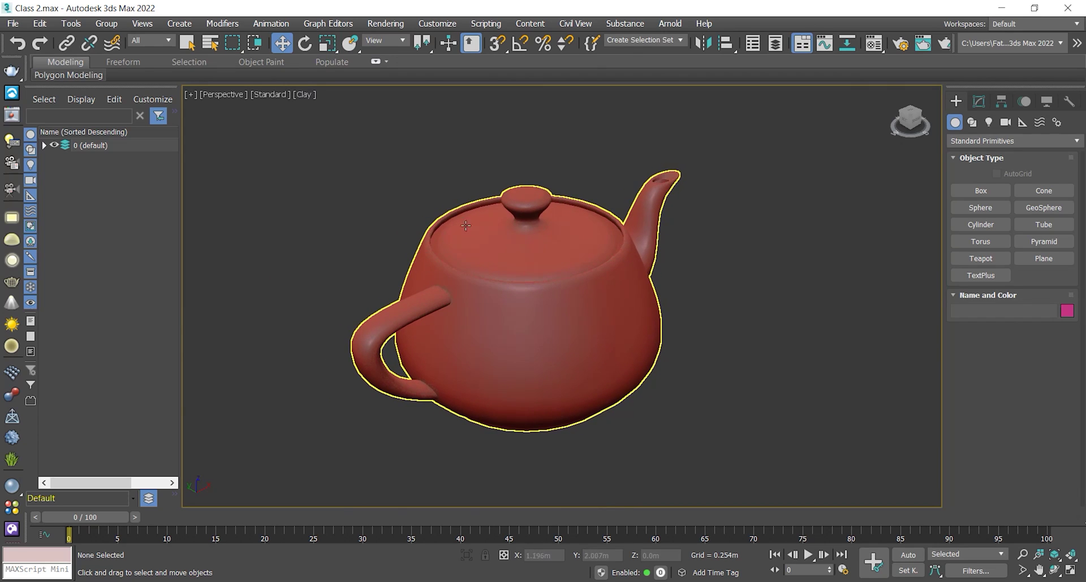
{"action": "left_click", "coordinate": [304, 94]}
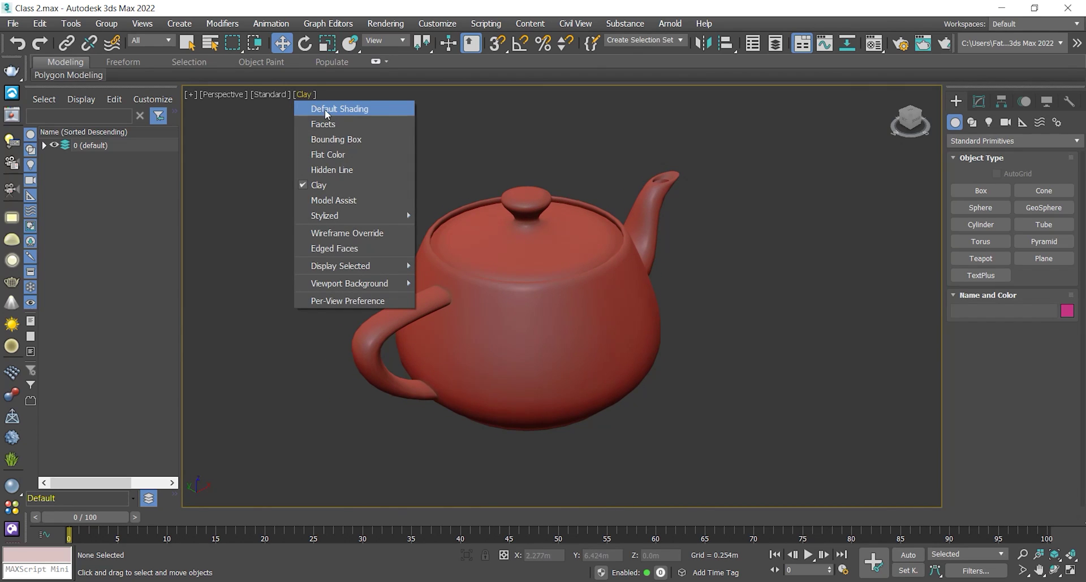
- Change the Perspective view from Clay to Default Shading, then to Wireframe, and orbit the teapot
{"action": "left_click", "coordinate": [326, 110]}
{"action": "left_click", "coordinate": [315, 94]}
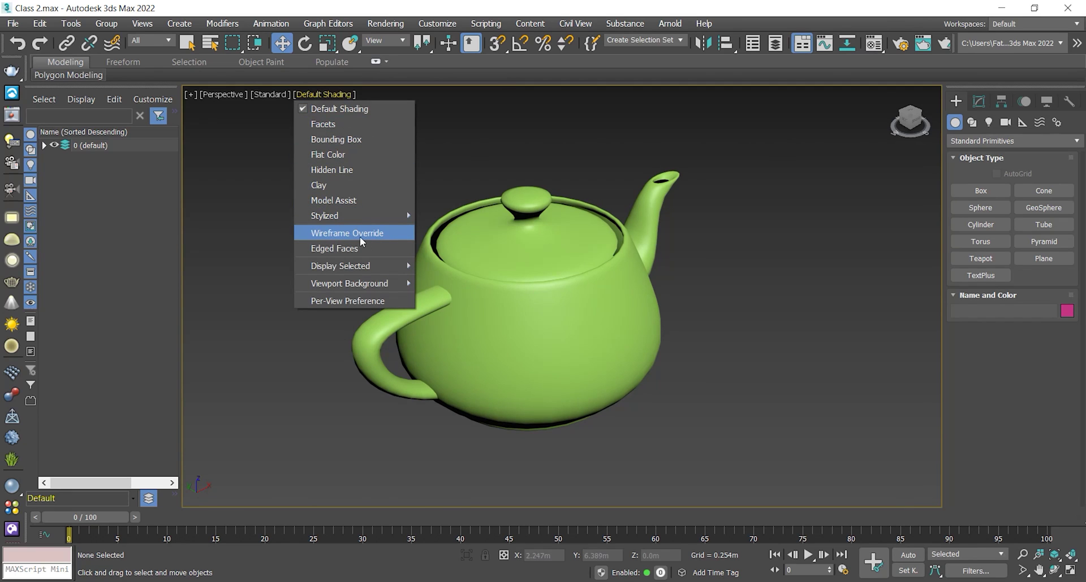
{"action": "left_click", "coordinate": [395, 234]}
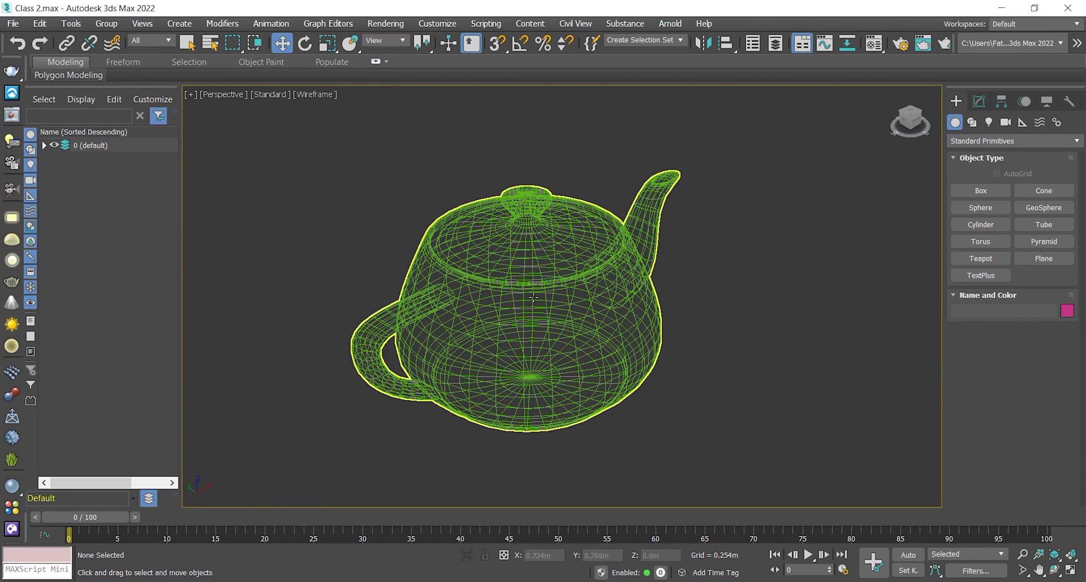
{"action": "scroll", "coordinate": [524, 259], "scroll_direction": "up", "scroll_amount": 3}
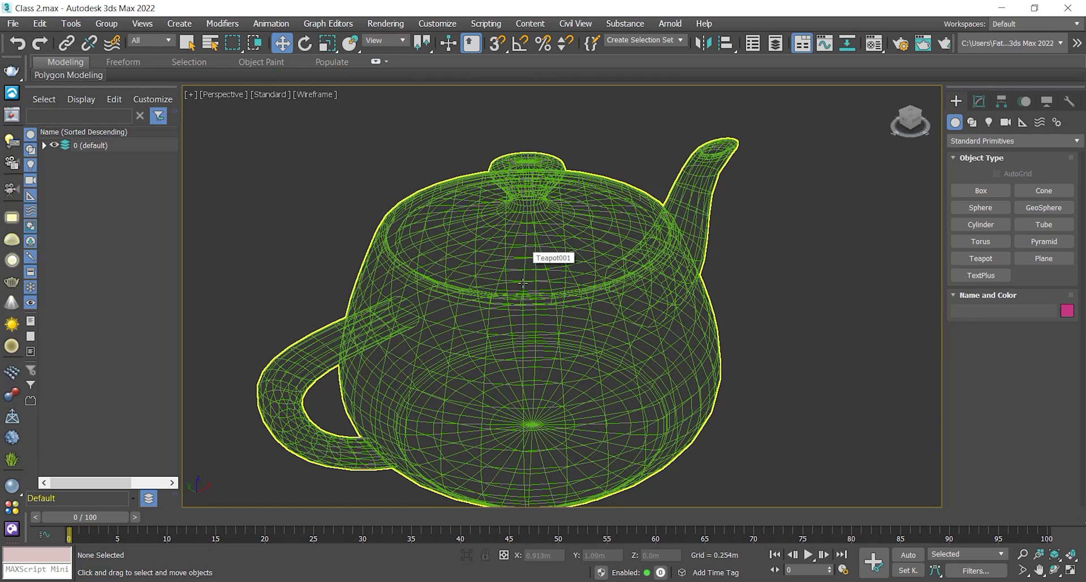
{"action": "scroll", "coordinate": [524, 259], "scroll_direction": "down", "scroll_amount": 3}
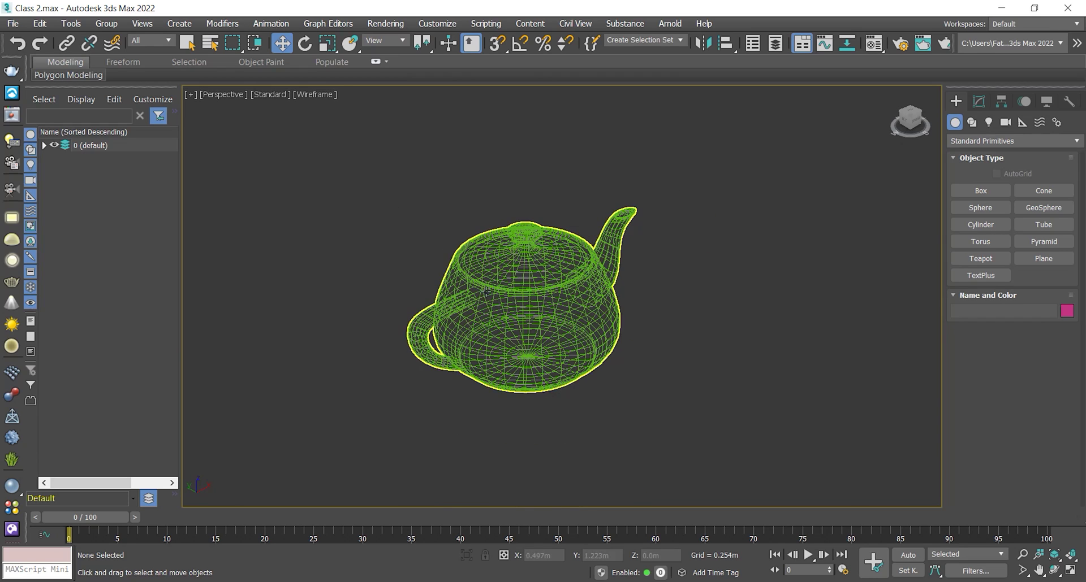
{"action": "scroll", "coordinate": [487, 289], "scroll_direction": "up", "scroll_amount": 2}
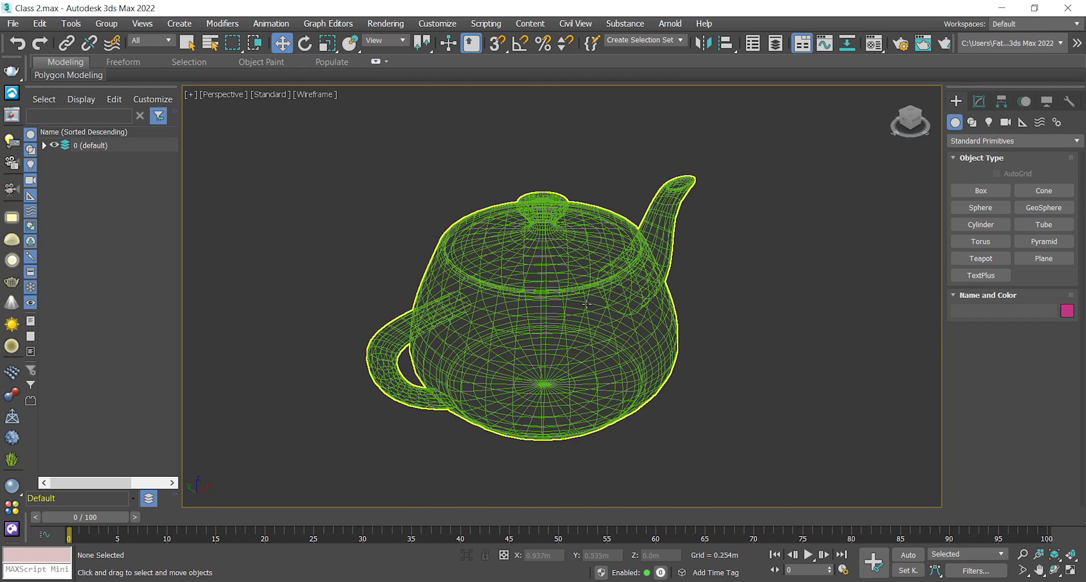
{"action": "middle_click_drag", "start_coordinate": [568, 304], "coordinate": [543, 308], "text": "alt"}
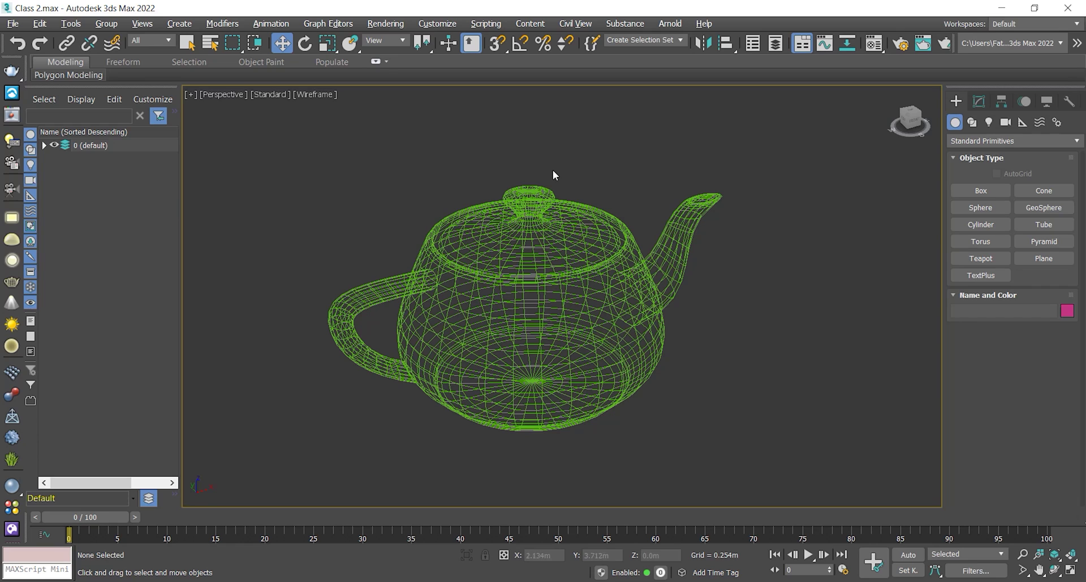
- Return to shaded view, then Shift-drag the teapot to clone it as Teapot002
{"action": "key", "text": "F3"}
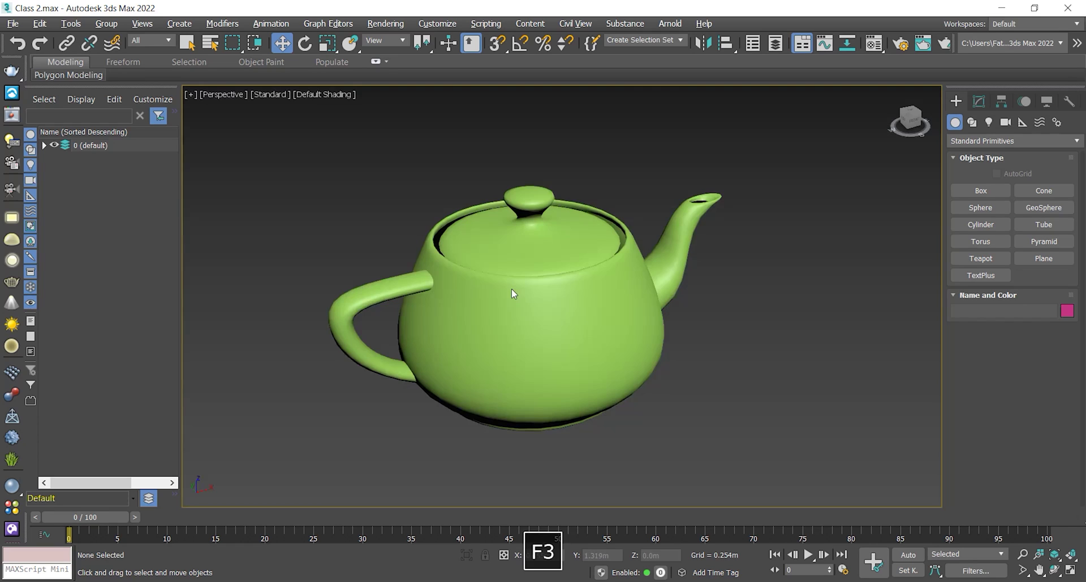
{"action": "left_click", "coordinate": [511, 288]}
{"action": "middle_click_drag", "start_coordinate": [511, 289], "coordinate": [582, 312], "text": "alt"}
{"action": "scroll", "coordinate": [581, 311], "scroll_direction": "down", "scroll_amount": 3}
{"action": "left_click_drag", "start_coordinate": [582, 311], "coordinate": [391, 305], "text": "shift"}
{"action": "left_click", "coordinate": [544, 356]}
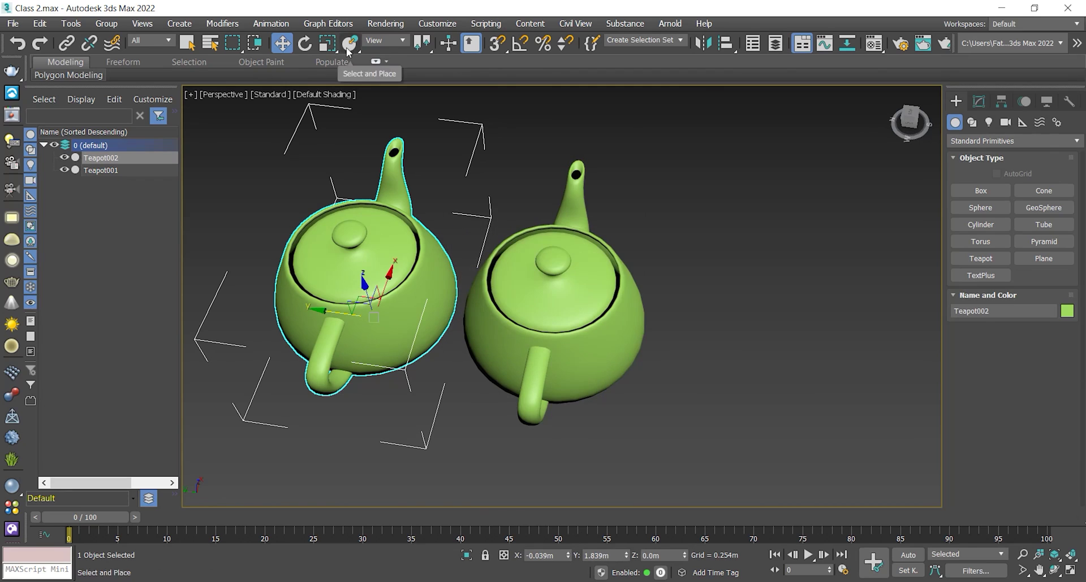
- Shrink Teapot002's radius to 0.536m and orbit and pan to a side view of both teapots
{"action": "left_click", "coordinate": [979, 102]}
{"action": "left_click_drag", "start_coordinate": [1053, 304], "coordinate": [1052, 356]}
{"action": "middle_click_drag", "start_coordinate": [356, 320], "coordinate": [459, 330], "text": "alt"}
{"action": "left_click", "coordinate": [609, 381]}
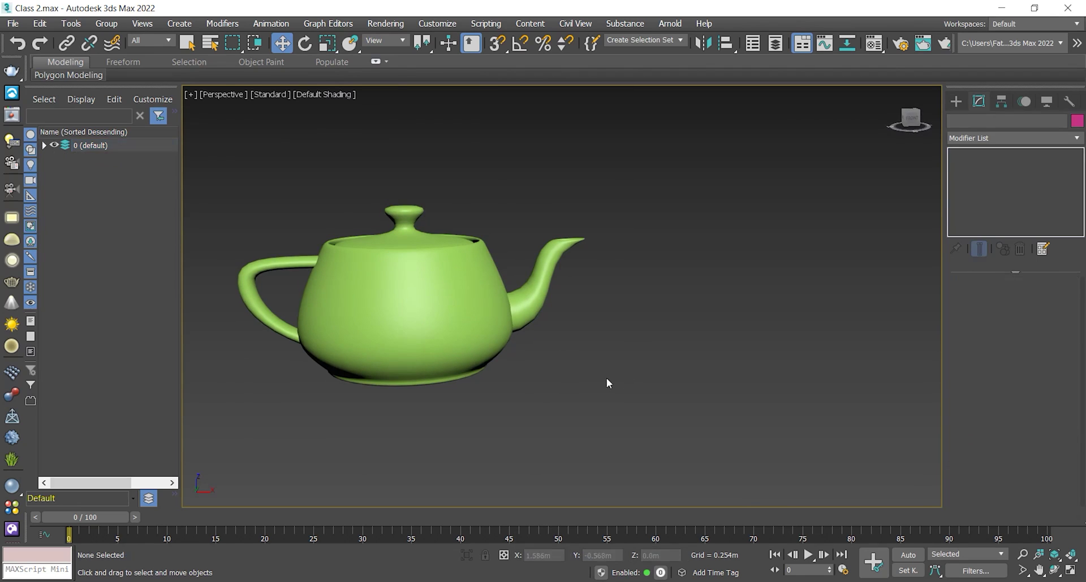
{"action": "left_click", "coordinate": [395, 306]}
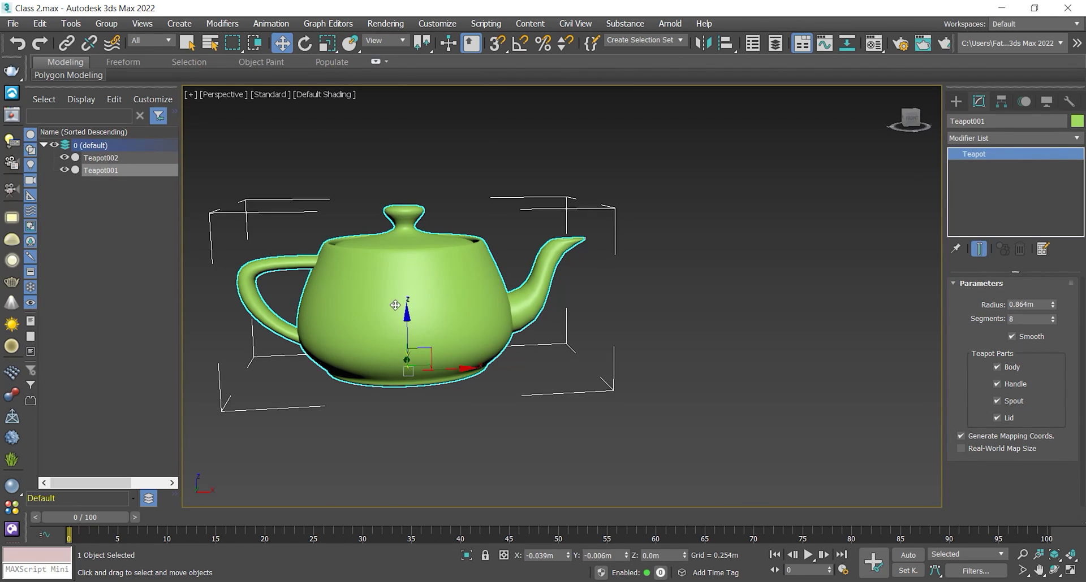
{"action": "middle_click_drag", "start_coordinate": [410, 308], "coordinate": [554, 332]}
- Switch to wireframe with F3 and select the outer Teapot001, then the inner Teapot002
{"action": "left_click", "coordinate": [592, 167]}
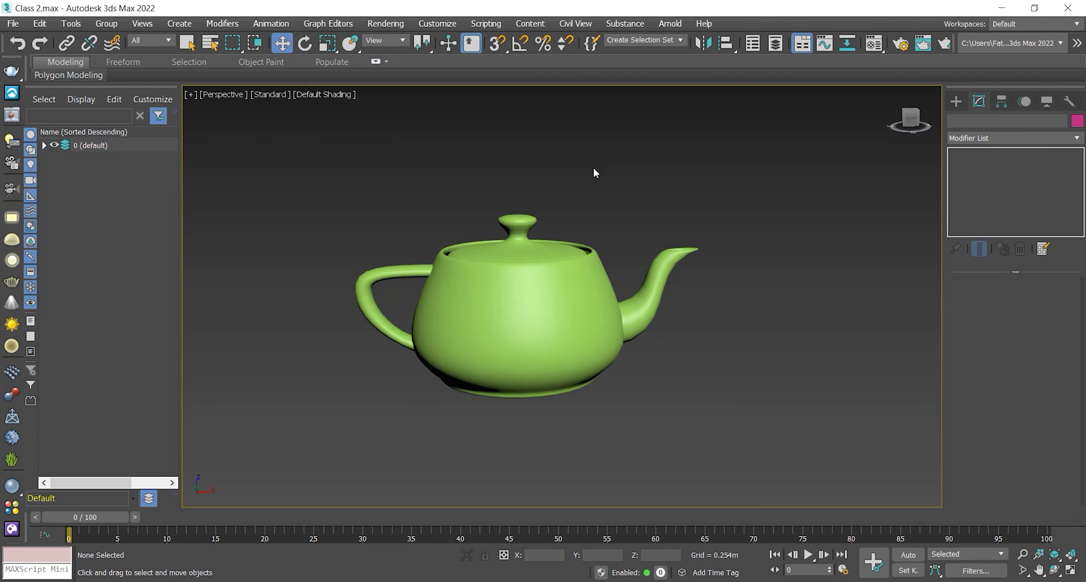
{"action": "key", "text": "F3"}
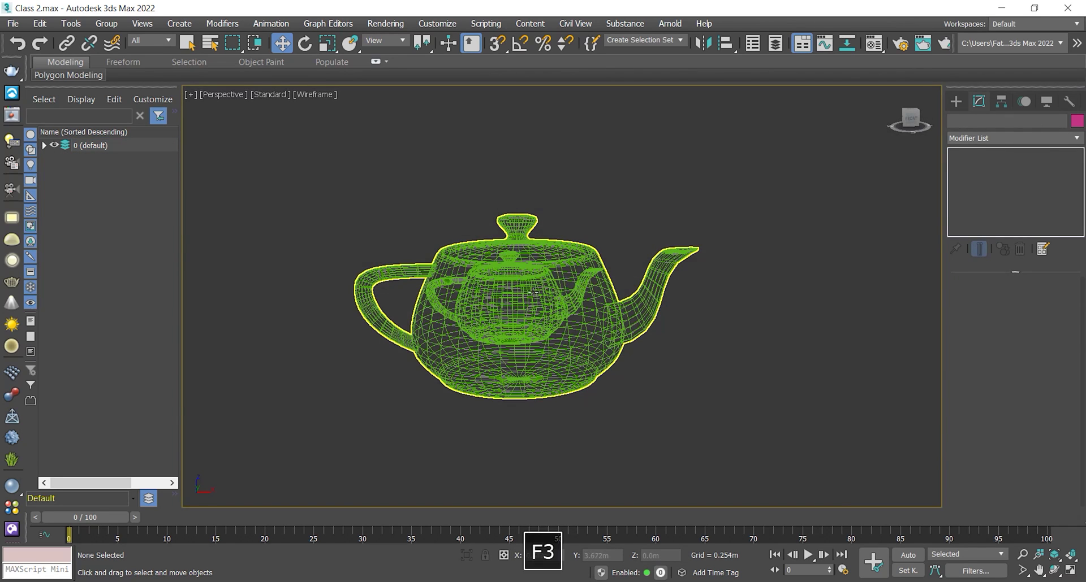
{"action": "left_click", "coordinate": [570, 300]}
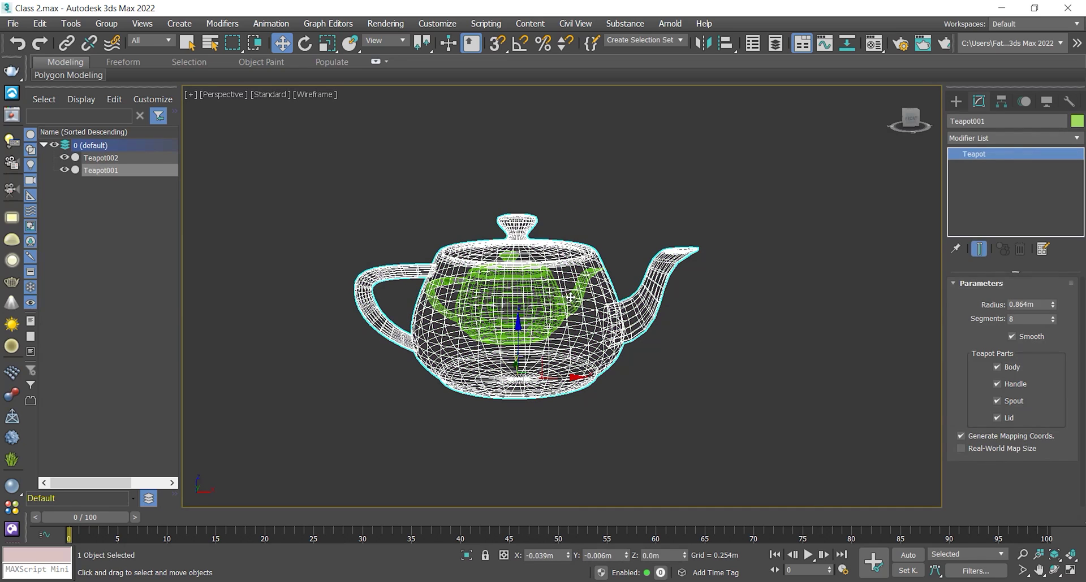
{"action": "left_click", "coordinate": [573, 296]}
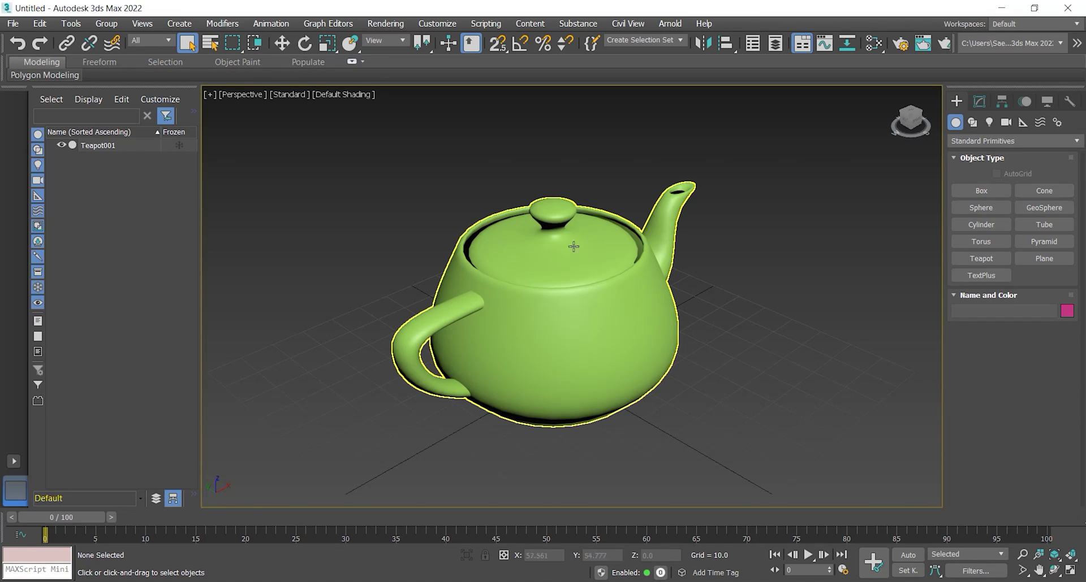
- Select the new scene's teapot, switch to Select and Move with W, then deselect it
{"action": "left_click", "coordinate": [625, 326]}
{"action": "key", "text": "w"}
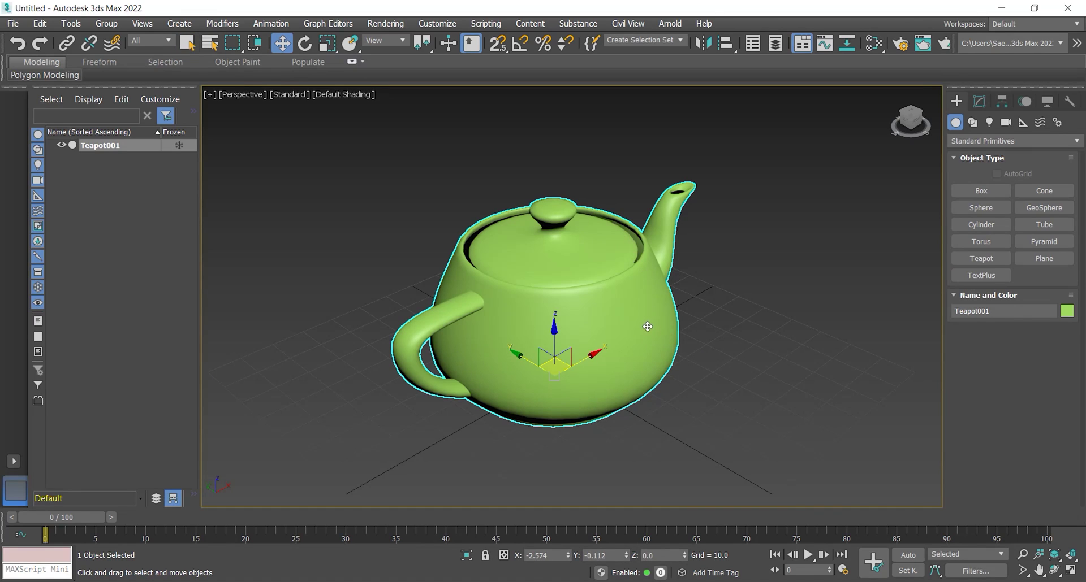
{"action": "left_click", "coordinate": [409, 204]}
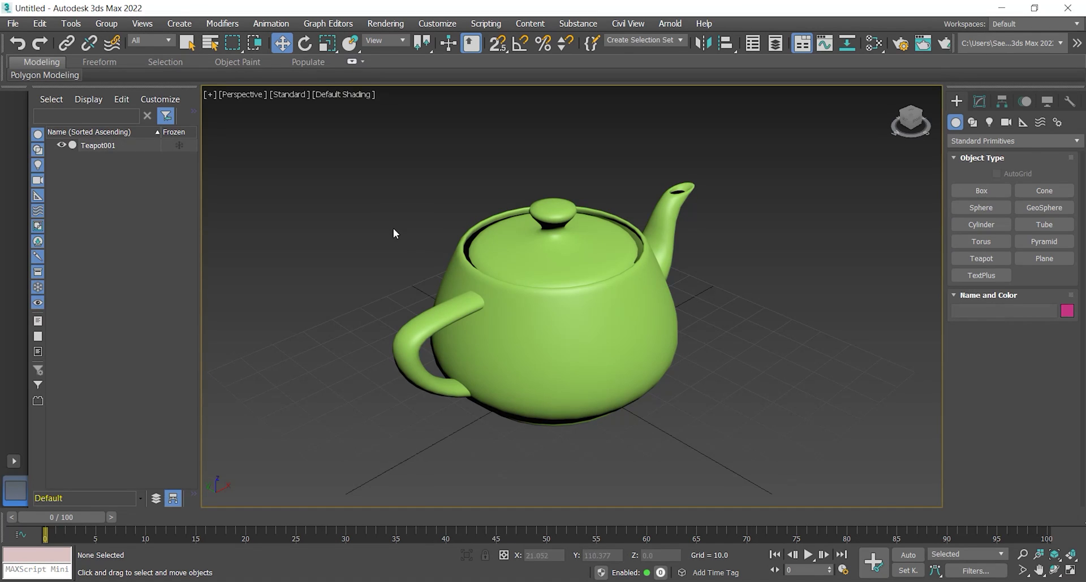
{"action": "left_click", "coordinate": [348, 95]}
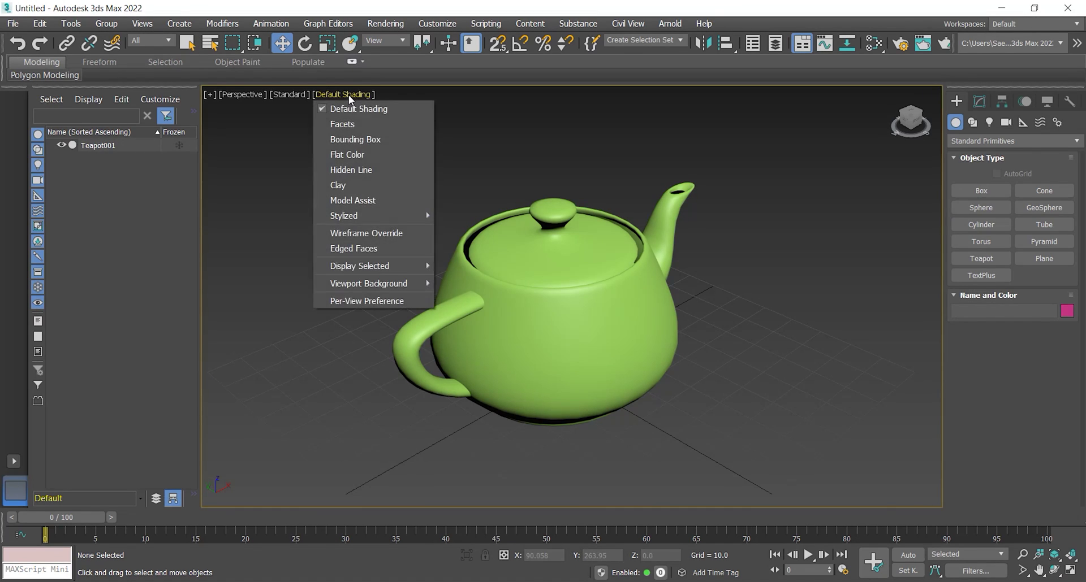
{"action": "left_click", "coordinate": [384, 251]}
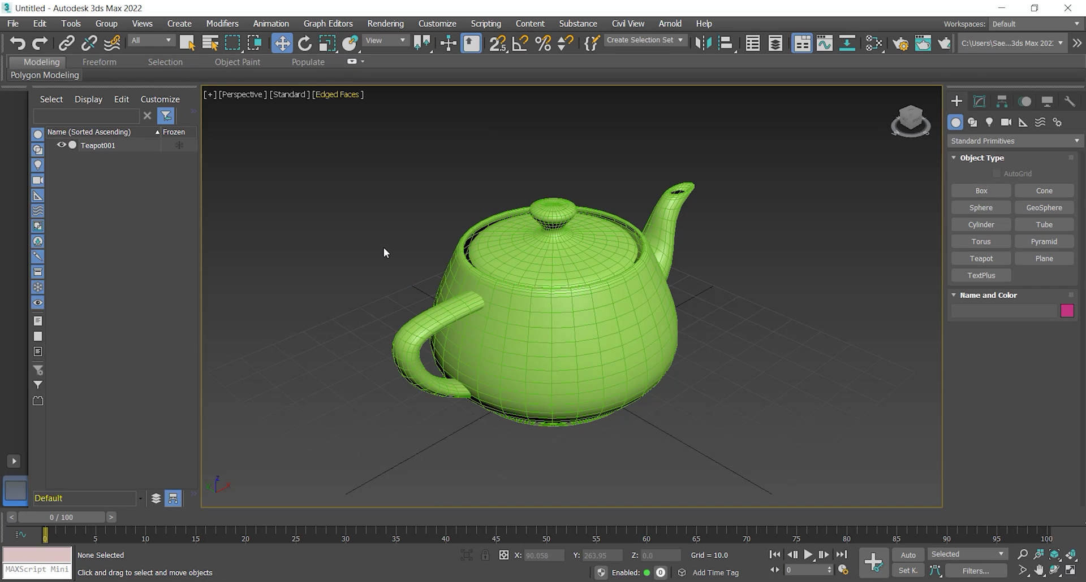
{"action": "left_click", "coordinate": [528, 324]}
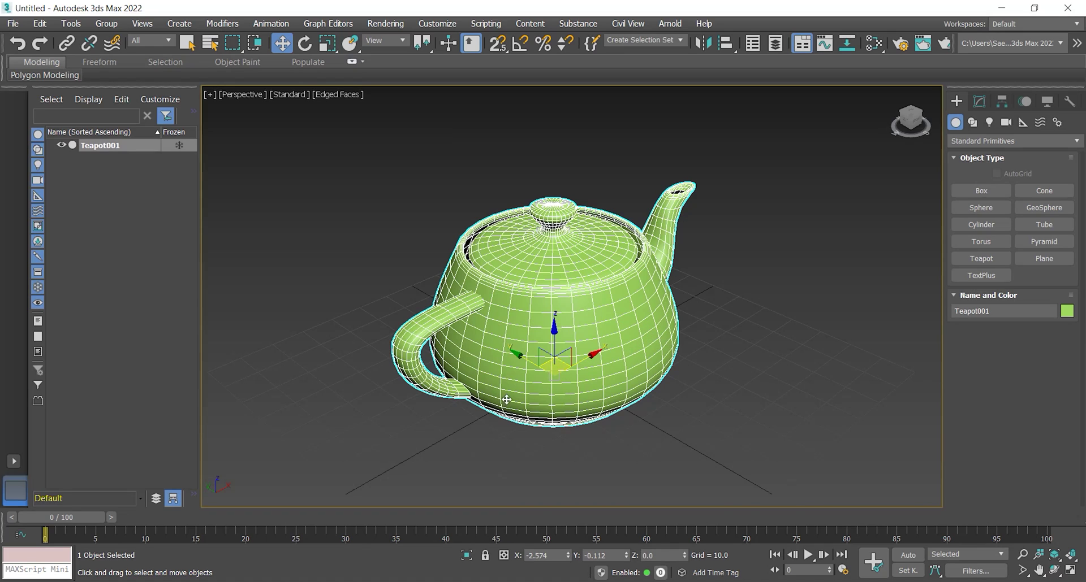
{"action": "left_click", "coordinate": [416, 177]}
{"action": "left_click", "coordinate": [335, 95]}
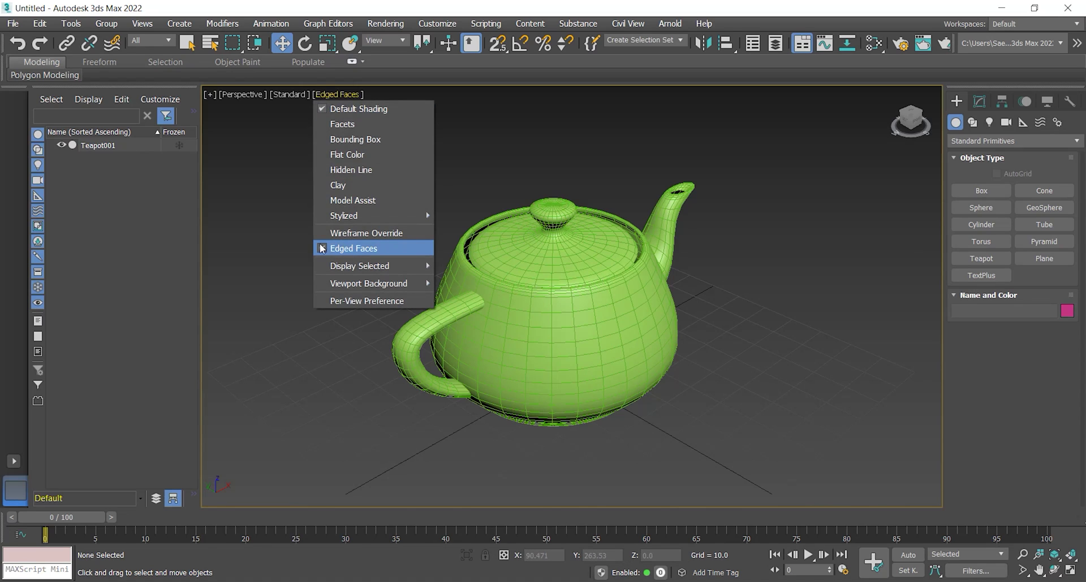
{"action": "left_click", "coordinate": [358, 251]}
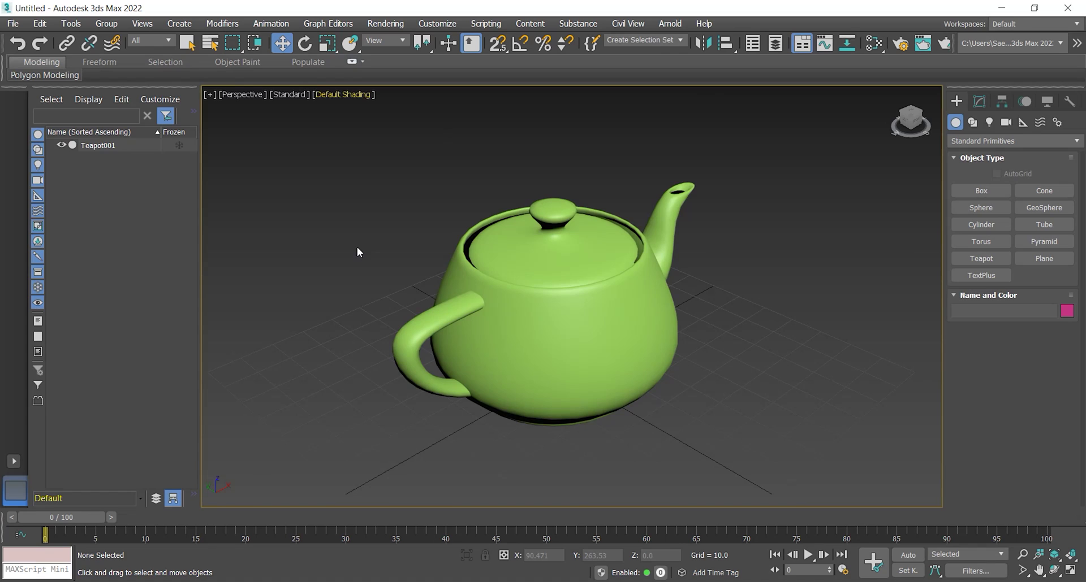
{"action": "key", "text": "F4"}
{"action": "key", "text": "F4"}
{"action": "key", "text": "F4"}
{"action": "key", "text": "F4"}
- Select the teapot, zoom out, and Shift-drag a clone to the right of the original
{"action": "left_click", "coordinate": [479, 255]}
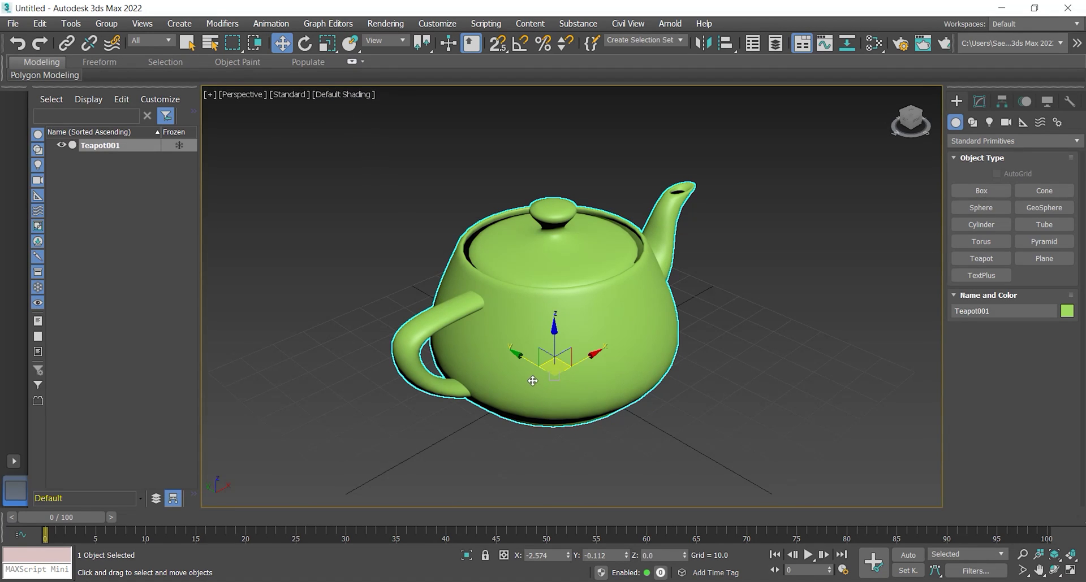
{"action": "left_click", "coordinate": [340, 94]}
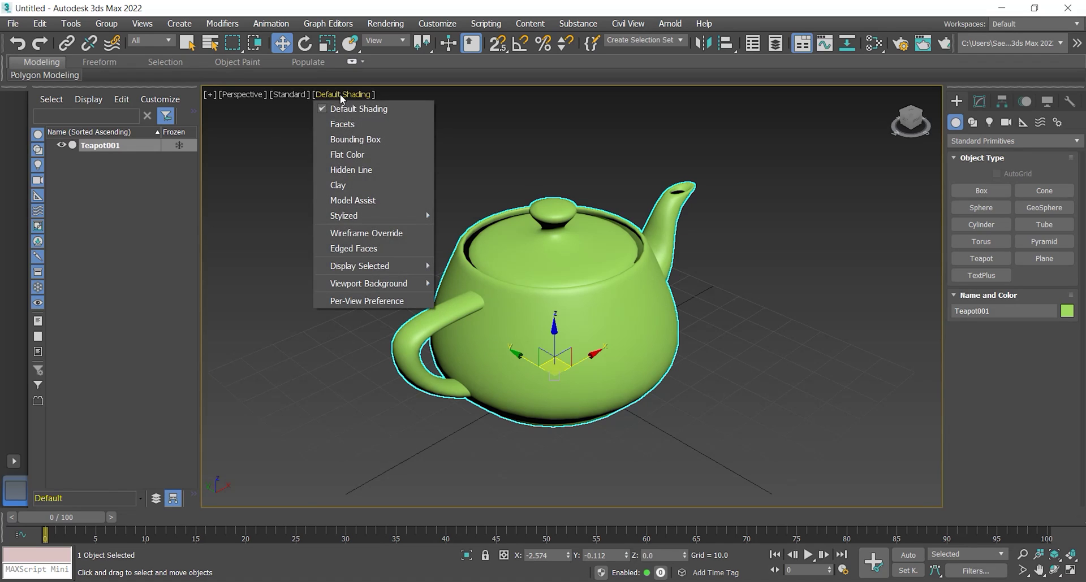
{"action": "mouse_move", "coordinate": [352, 269]}
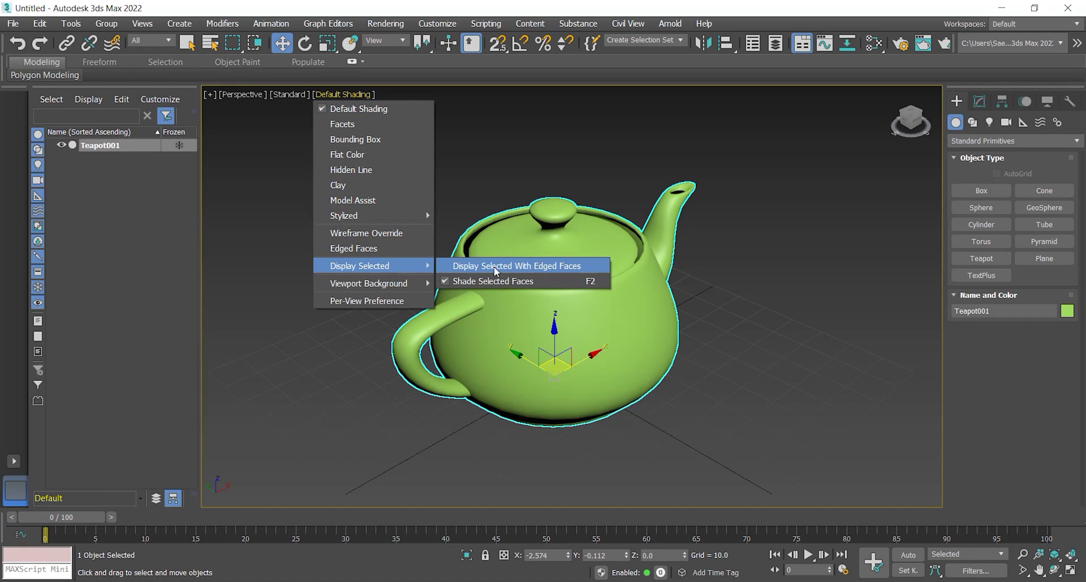
{"action": "left_click", "coordinate": [470, 182]}
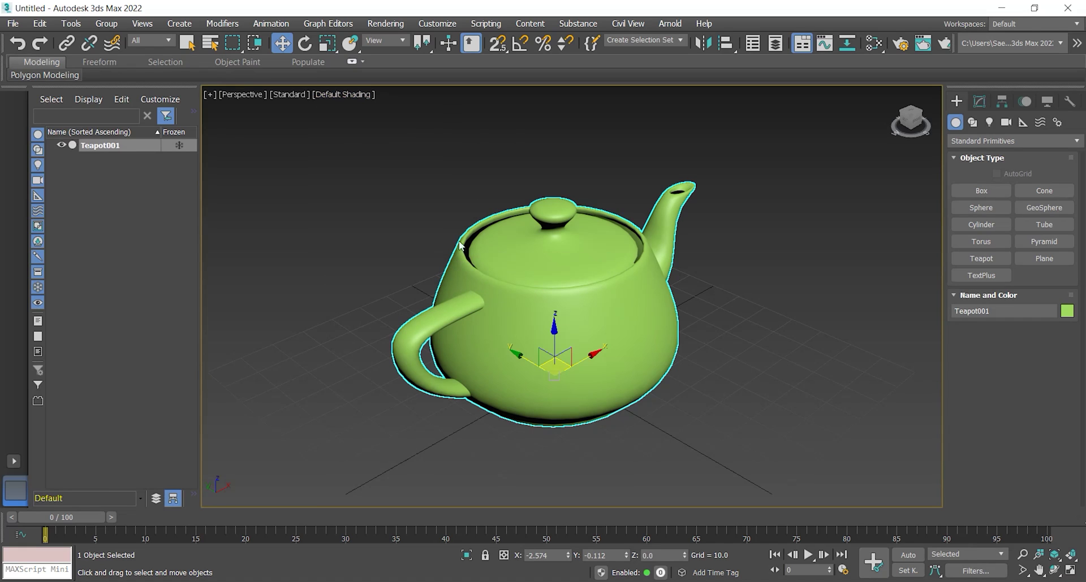
{"action": "scroll", "coordinate": [509, 344], "scroll_direction": "down", "scroll_amount": 3}
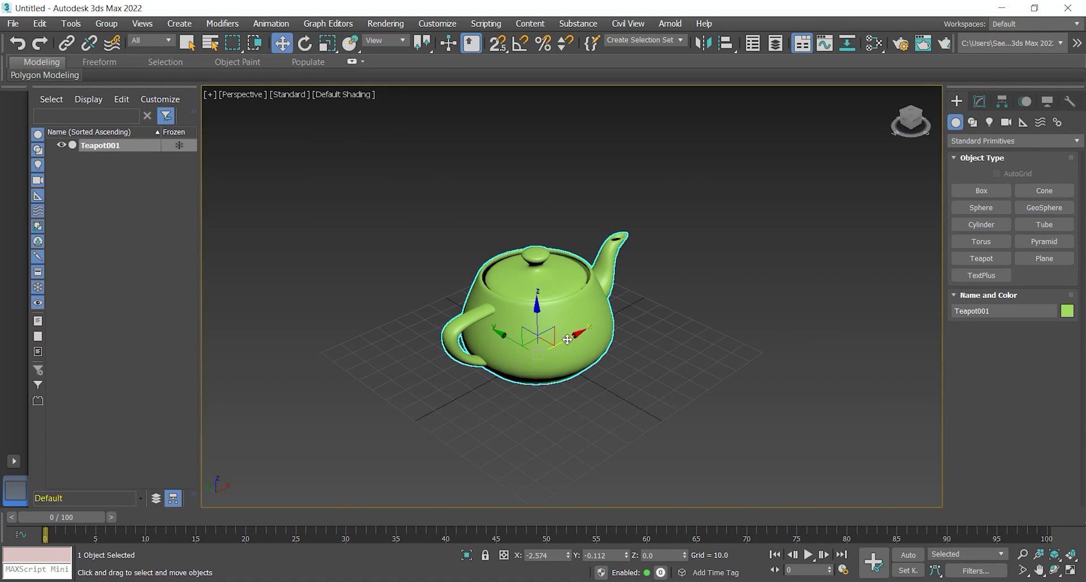
{"action": "left_click_drag", "start_coordinate": [509, 344], "coordinate": [720, 337], "text": "shift"}
- Confirm the clone as Teapot002 and deselect it
{"action": "key", "text": "Return"}
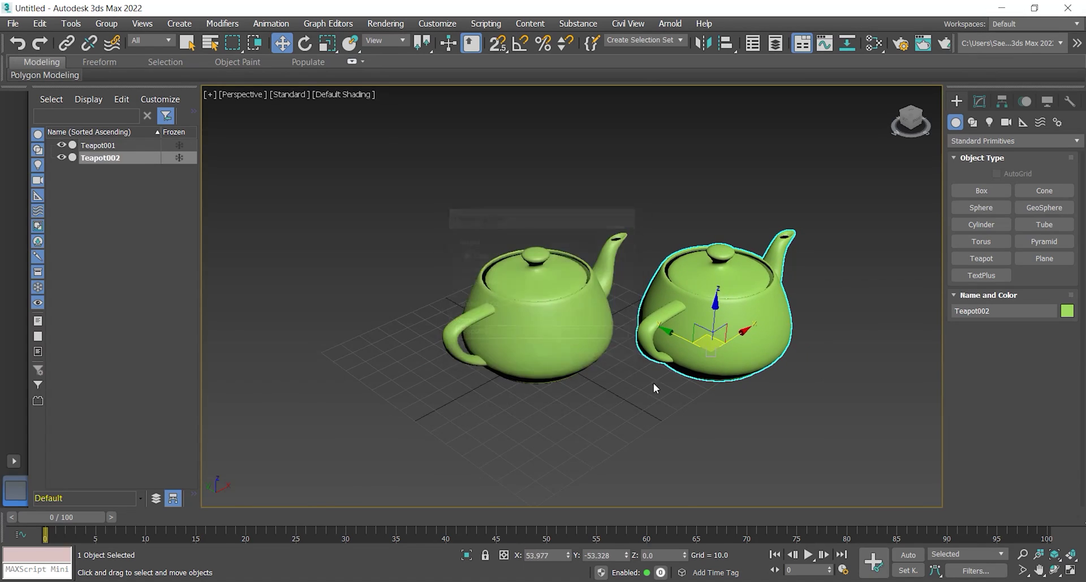
{"action": "left_click", "coordinate": [439, 393]}
{"action": "scroll", "coordinate": [504, 322], "scroll_direction": "up", "scroll_amount": 3}
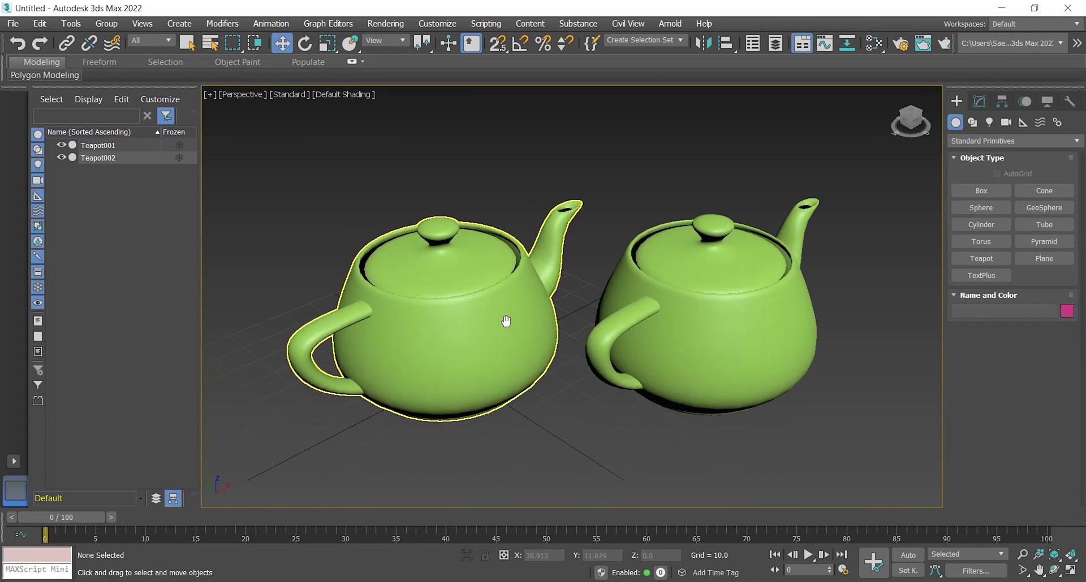
- Enable Display Selected With Edged Faces and select Teapot001 to show its edges
{"action": "left_click", "coordinate": [322, 94]}
{"action": "mouse_move", "coordinate": [388, 267]}
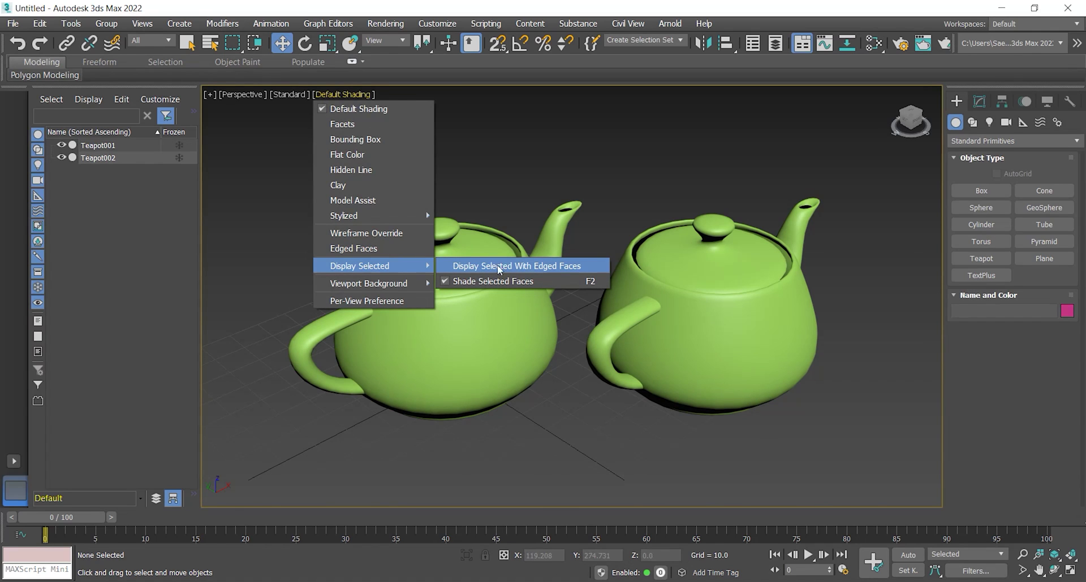
{"action": "left_click", "coordinate": [528, 266]}
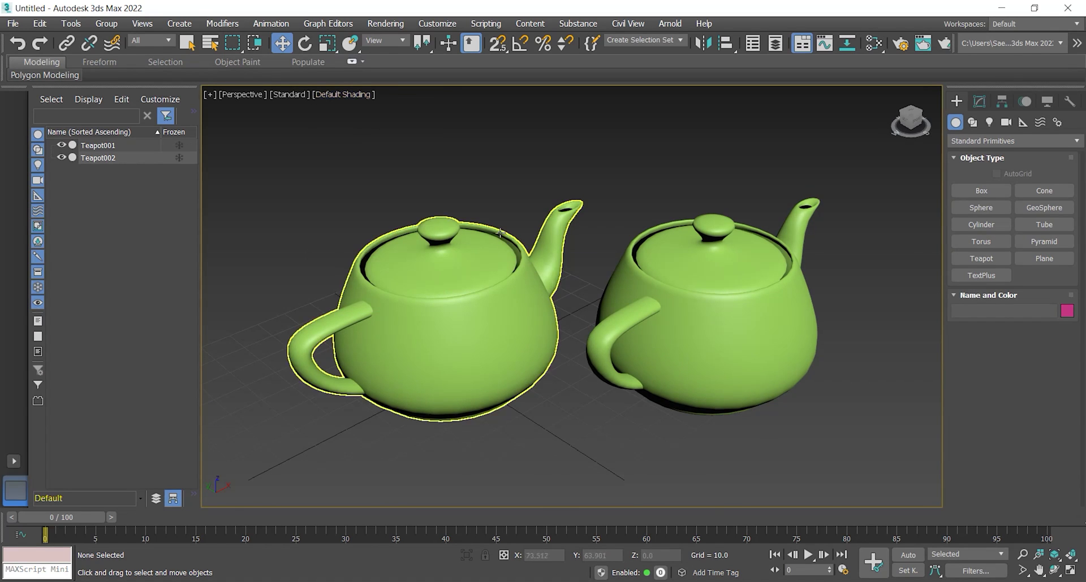
{"action": "left_click", "coordinate": [484, 298]}
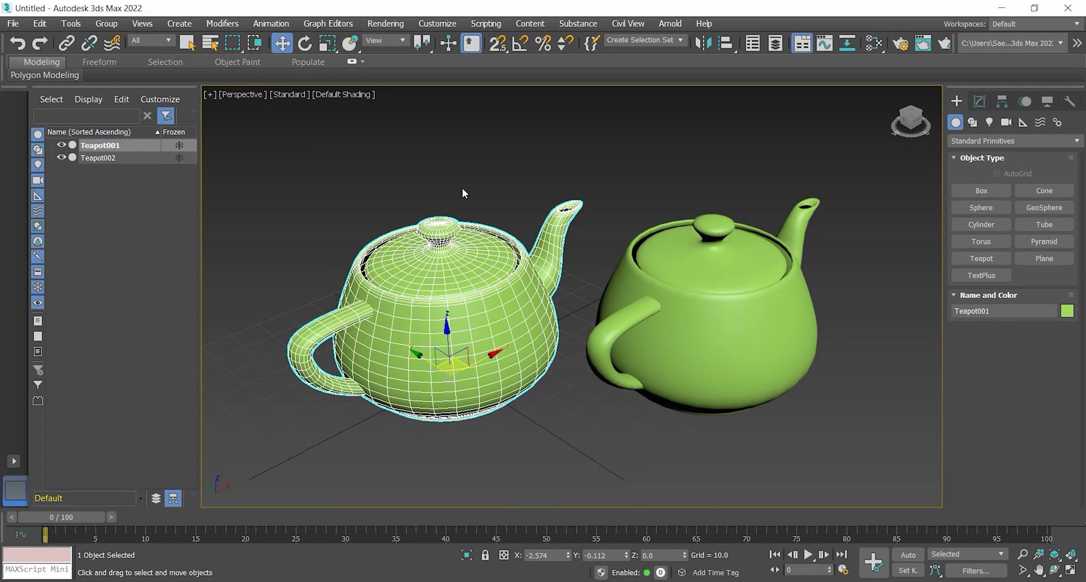
{"action": "left_click", "coordinate": [340, 96]}
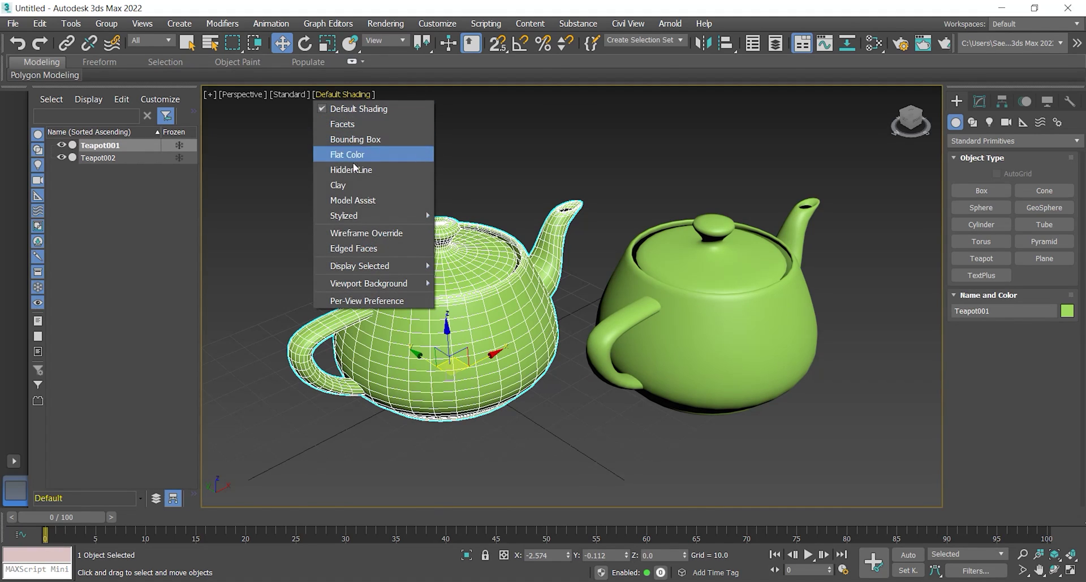
- Stop showing edges on the selected teapot and try turning off its shading tint
{"action": "mouse_move", "coordinate": [373, 265]}
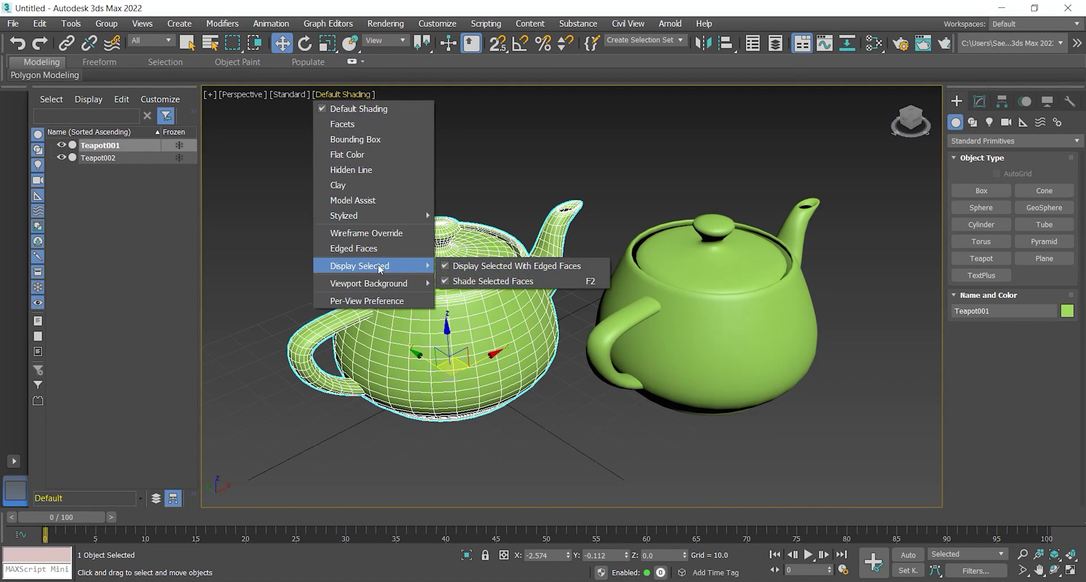
{"action": "left_click", "coordinate": [446, 266]}
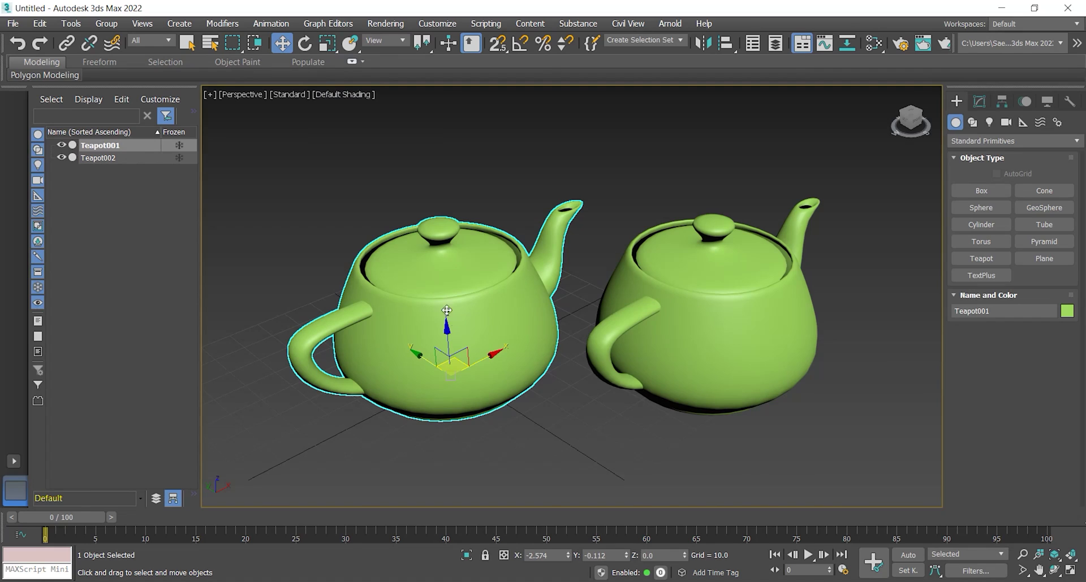
{"action": "left_click", "coordinate": [334, 94]}
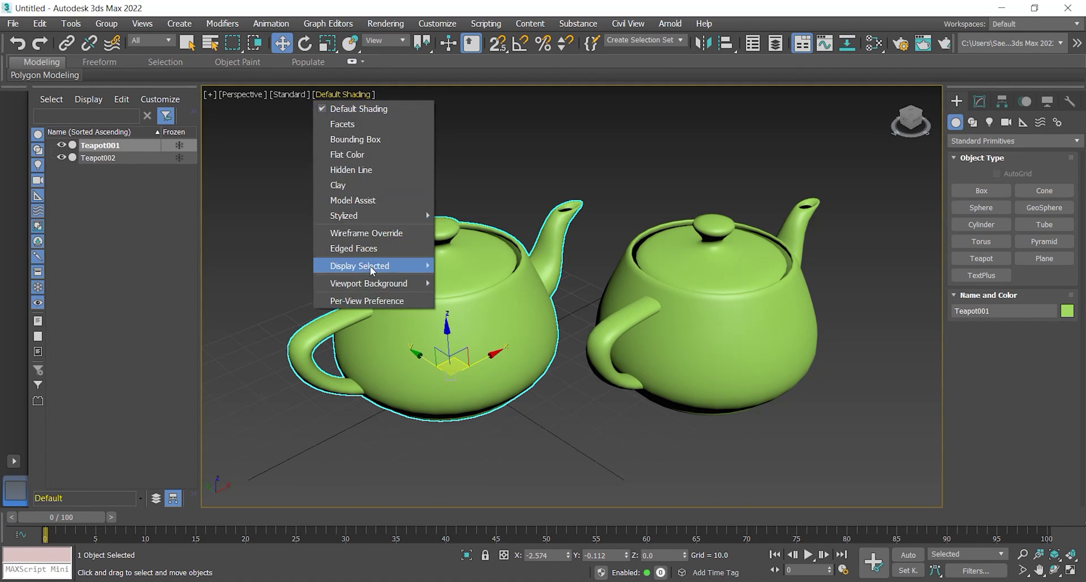
{"action": "mouse_move", "coordinate": [415, 264]}
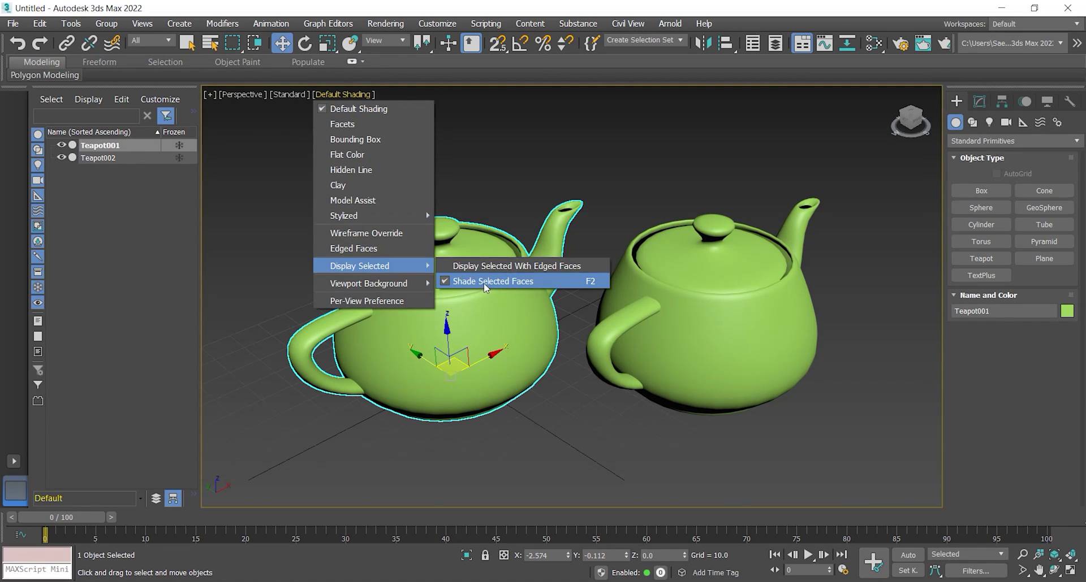
{"action": "left_click", "coordinate": [591, 282]}
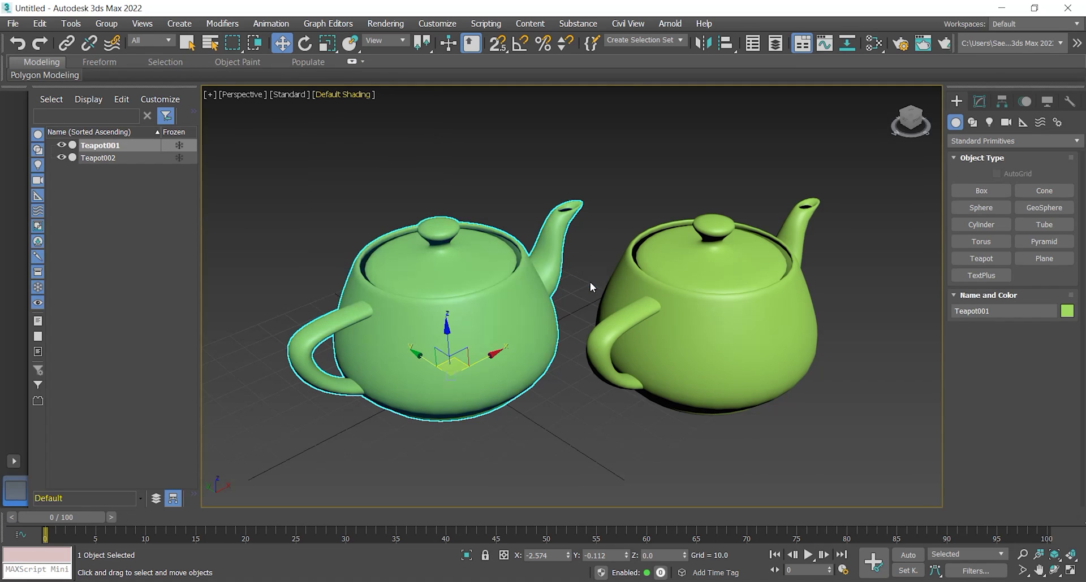
- Shift the view left and switch off Shade Selected Faces so Teapot001 shows plain green
{"action": "scroll", "coordinate": [500, 306], "scroll_direction": "up", "scroll_amount": 2}
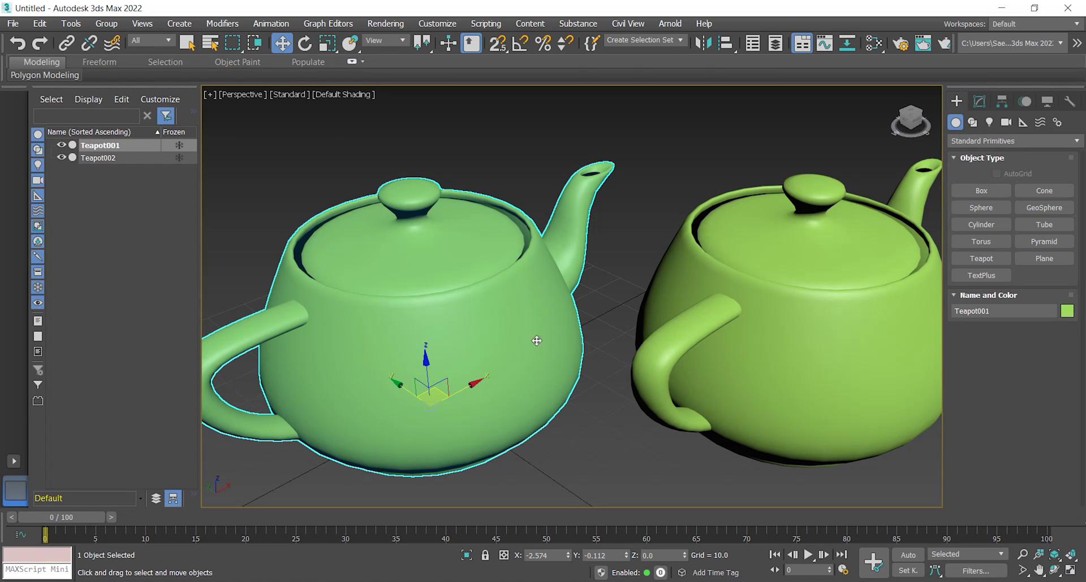
{"action": "middle_click_drag", "start_coordinate": [528, 352], "coordinate": [486, 355]}
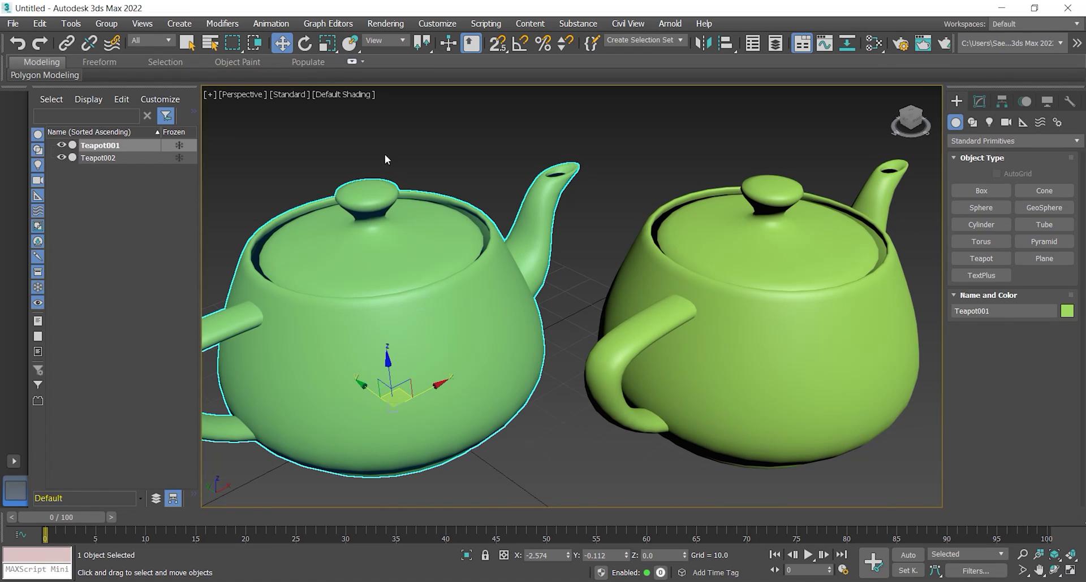
{"action": "left_click", "coordinate": [334, 94]}
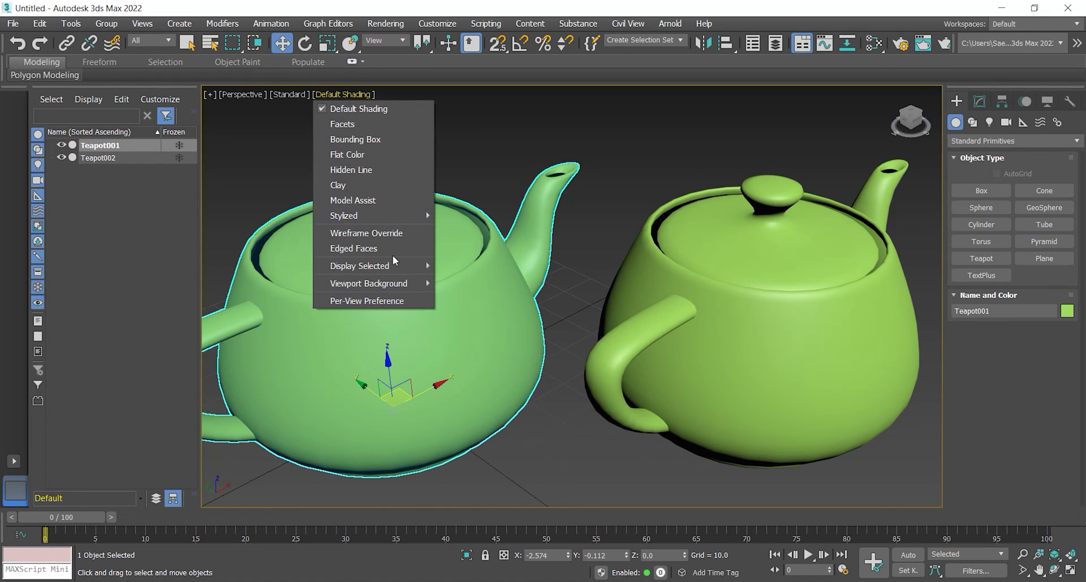
{"action": "mouse_move", "coordinate": [398, 265]}
{"action": "left_click", "coordinate": [487, 281]}
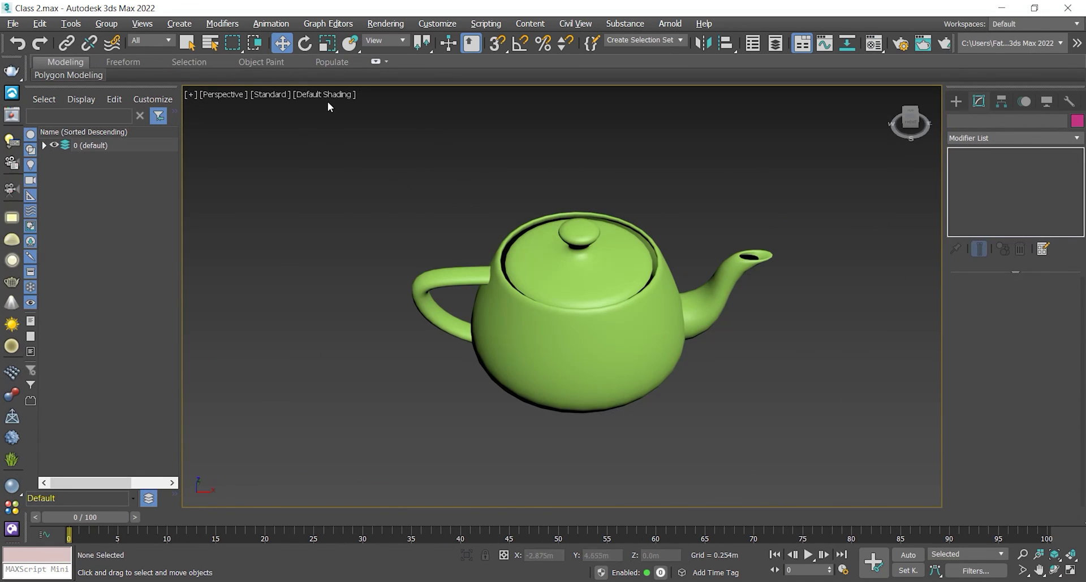
- Set the viewport background to Solid Color, then to Environment Background
{"action": "left_click", "coordinate": [325, 95]}
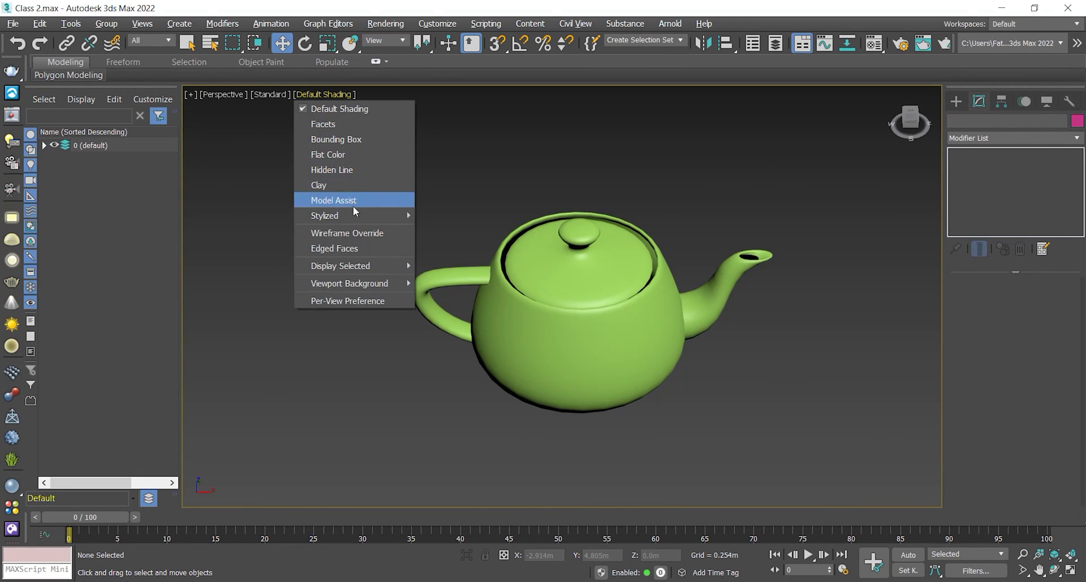
{"action": "mouse_move", "coordinate": [329, 287]}
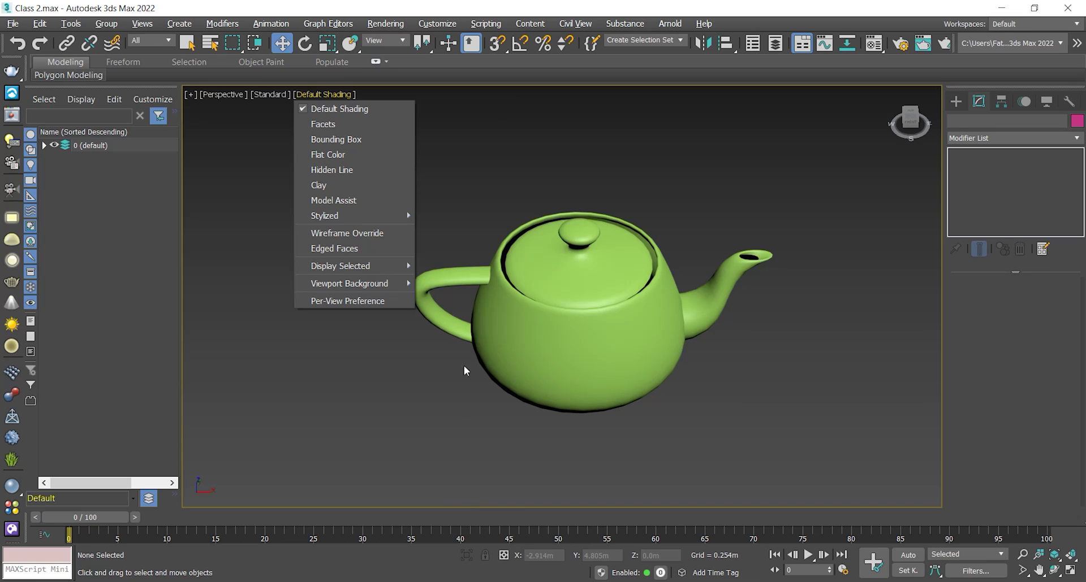
{"action": "mouse_move", "coordinate": [391, 283]}
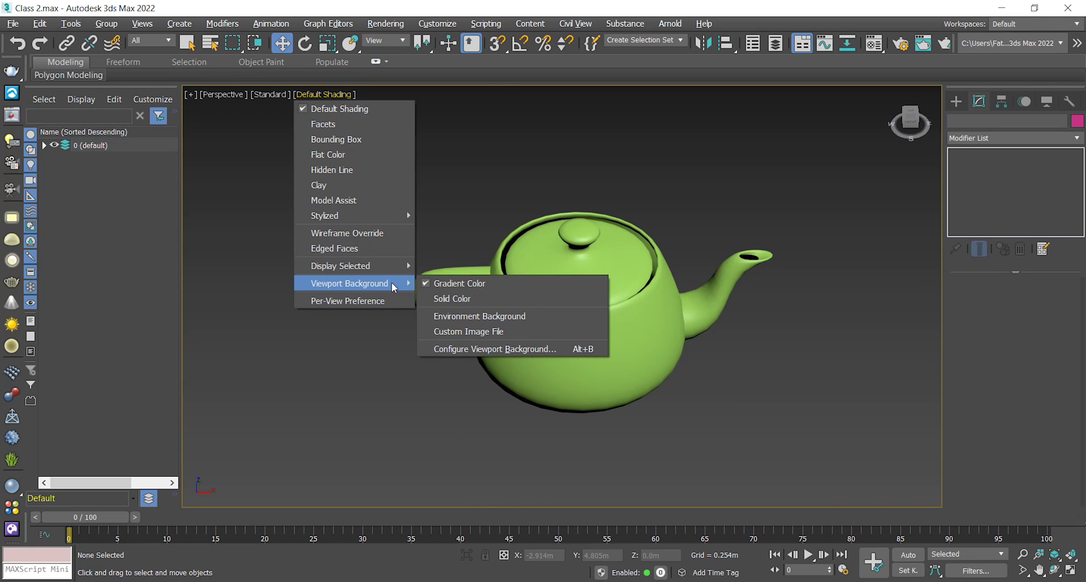
{"action": "left_click", "coordinate": [466, 302]}
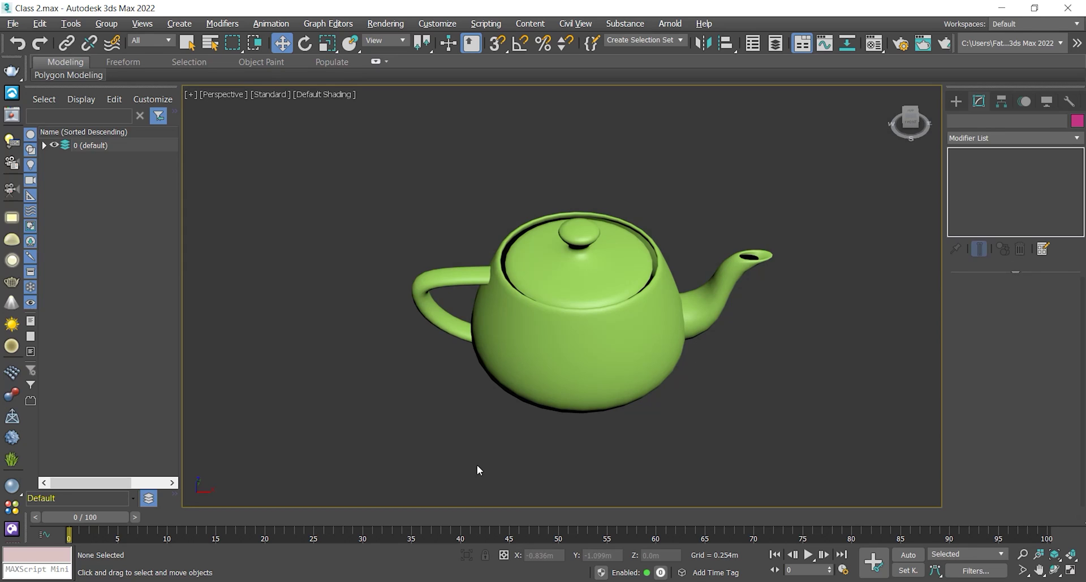
{"action": "left_click", "coordinate": [318, 94]}
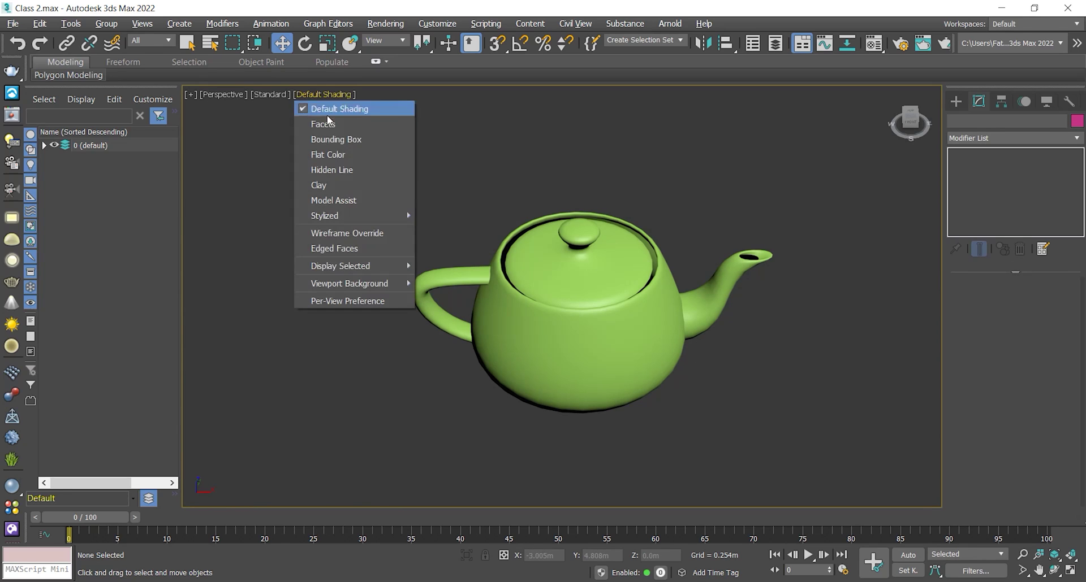
{"action": "mouse_move", "coordinate": [363, 284]}
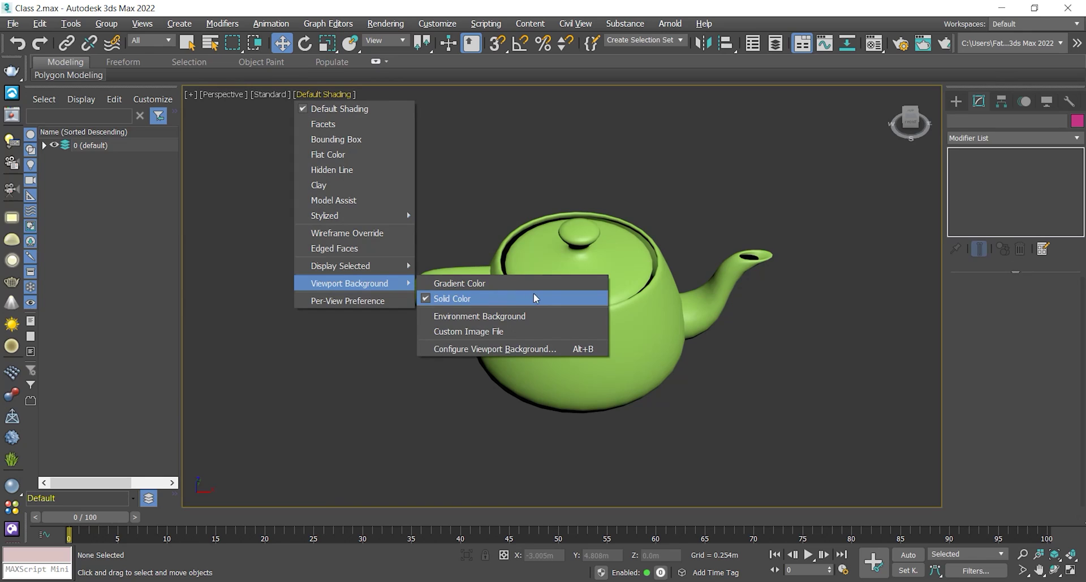
{"action": "left_click", "coordinate": [459, 320]}
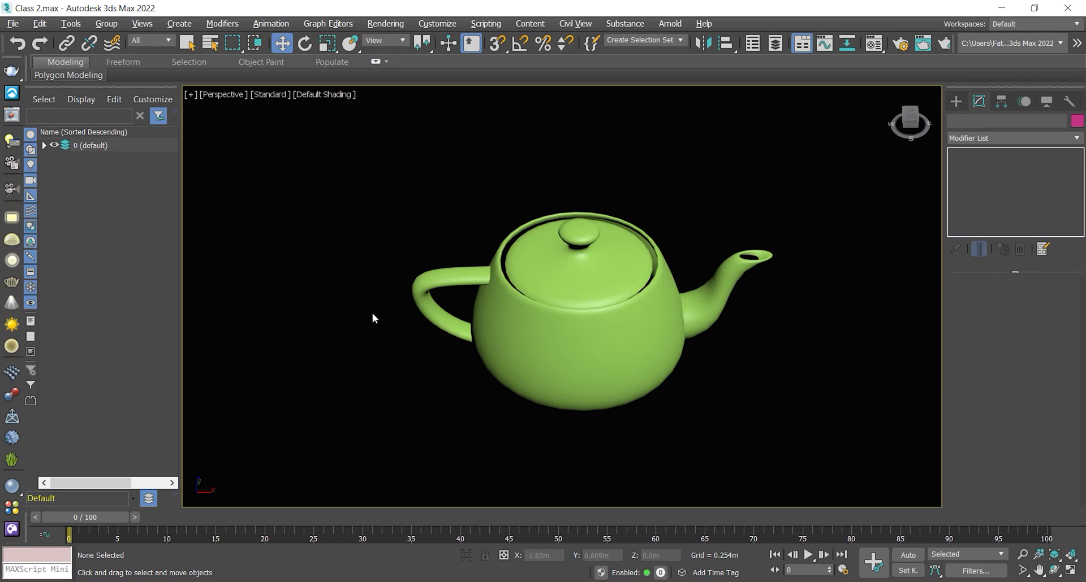
- Open Environment and Effects (8), reposition it, and preview a background colour before cancelling
{"action": "key", "text": "8"}
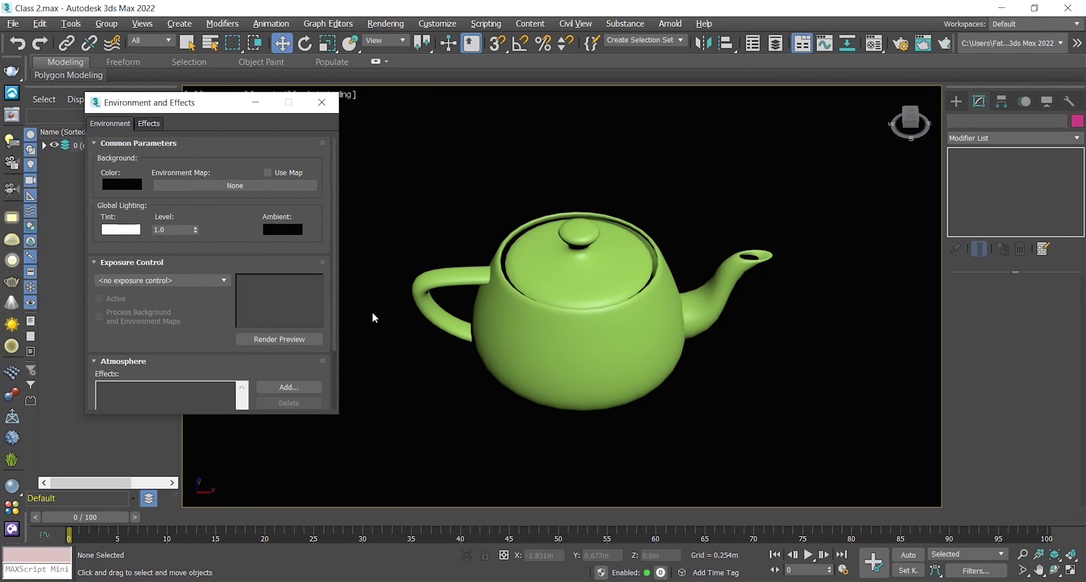
{"action": "left_click_drag", "start_coordinate": [190, 105], "coordinate": [288, 103]}
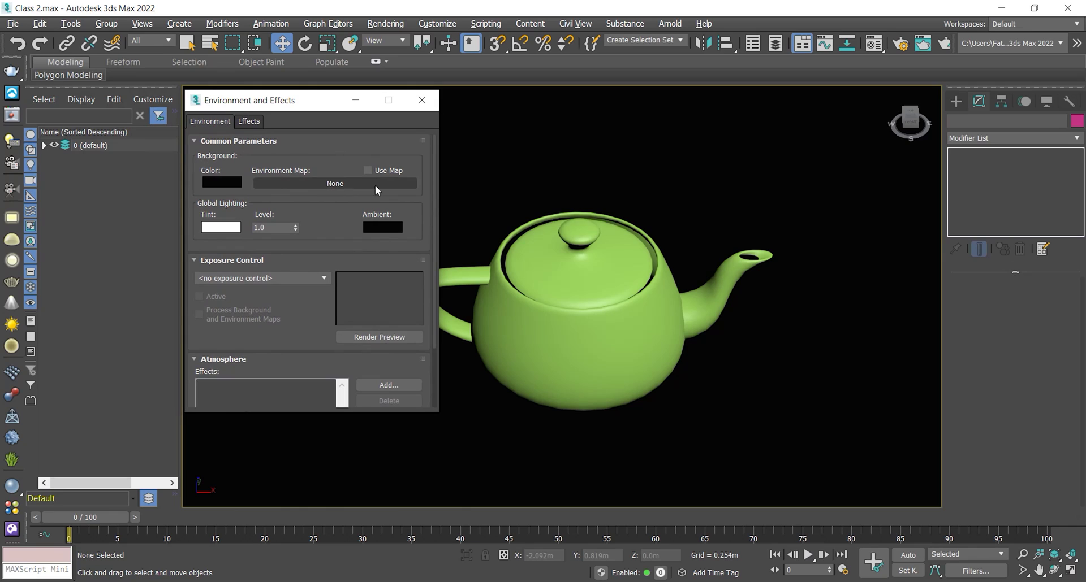
{"action": "left_click", "coordinate": [219, 182]}
{"action": "left_click_drag", "start_coordinate": [306, 88], "coordinate": [333, 113]}
{"action": "left_click", "coordinate": [526, 204]}
- Load combination_room_2k.hdr as an HDRI Environment map and orbit to view the room
{"action": "left_click", "coordinate": [310, 182]}
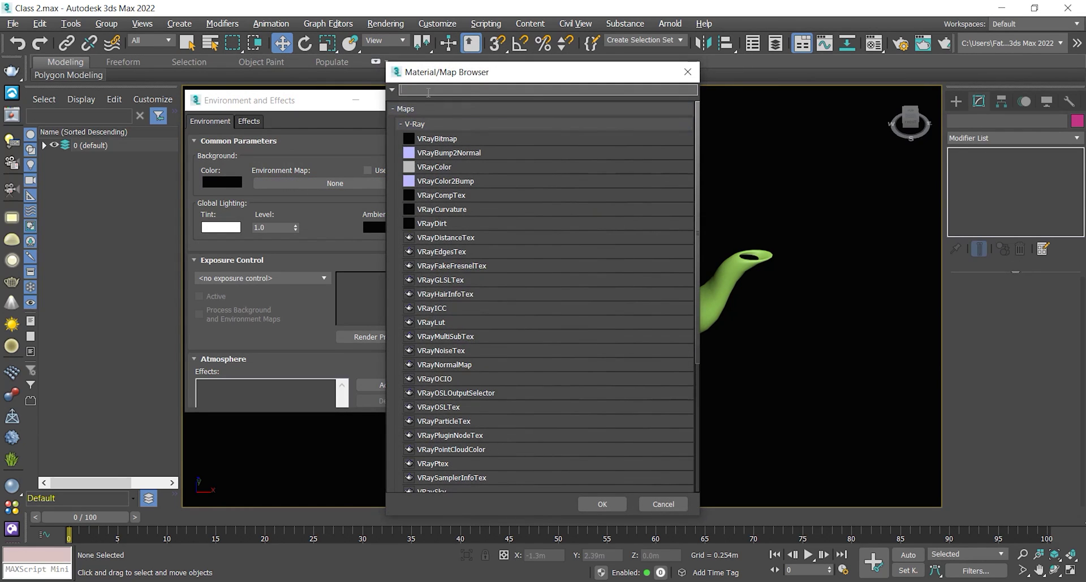
{"action": "type", "text": "hdr"}
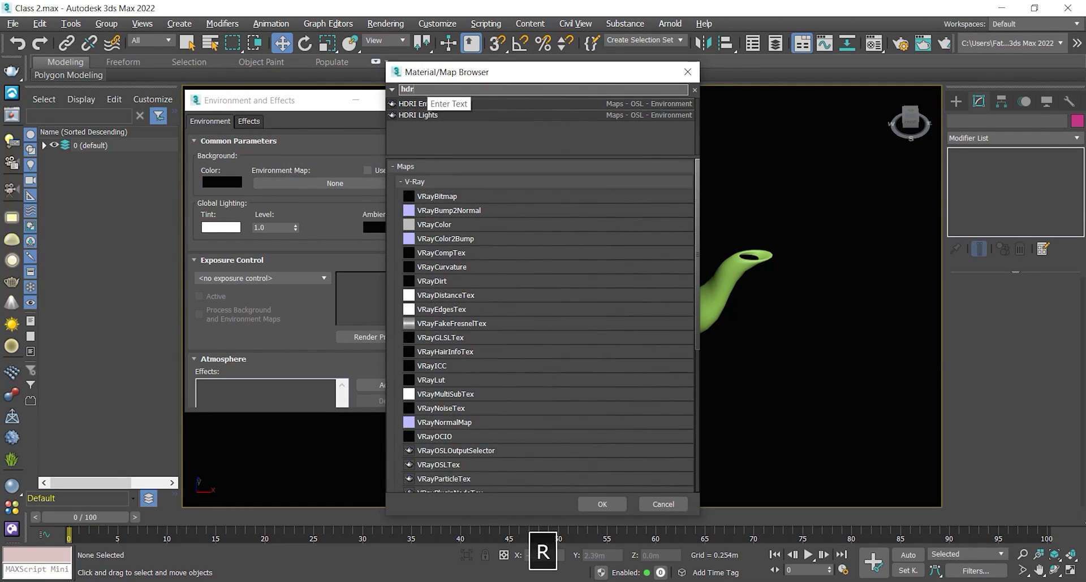
{"action": "double_click", "coordinate": [434, 107]}
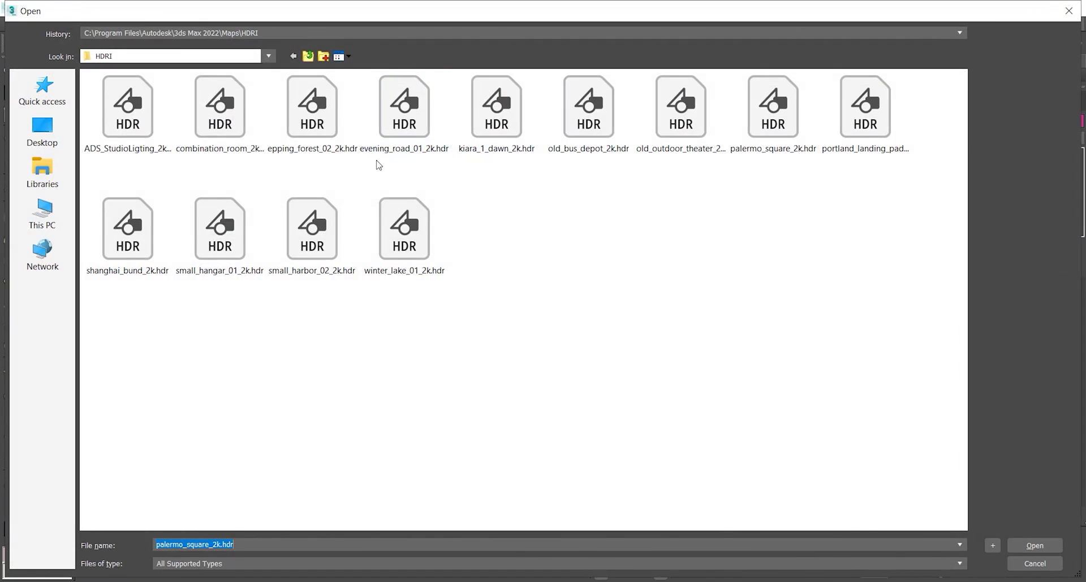
{"action": "left_click", "coordinate": [237, 105]}
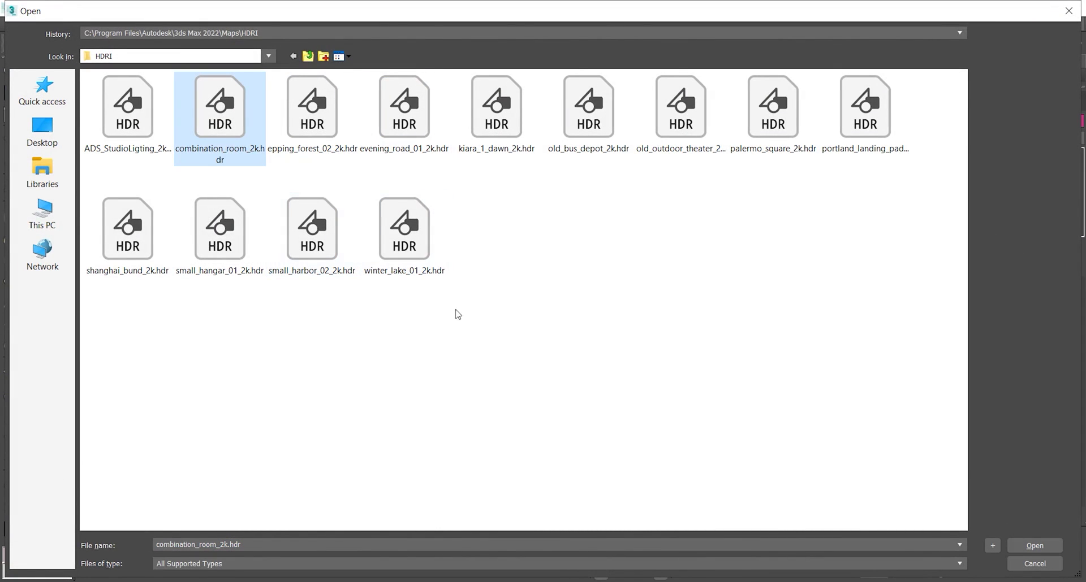
{"action": "left_click", "coordinate": [1028, 547]}
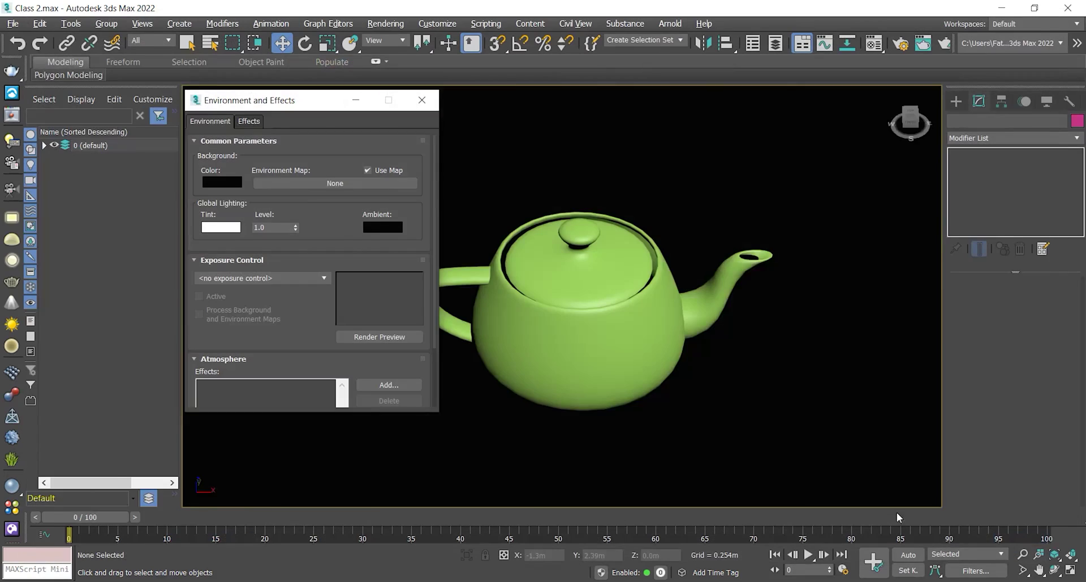
{"action": "left_click", "coordinate": [421, 101]}
{"action": "middle_click_drag", "start_coordinate": [531, 328], "coordinate": [611, 335], "text": "alt"}
- Set the viewport background to use the vases photo from Desktop\Output
{"action": "left_click", "coordinate": [315, 95]}
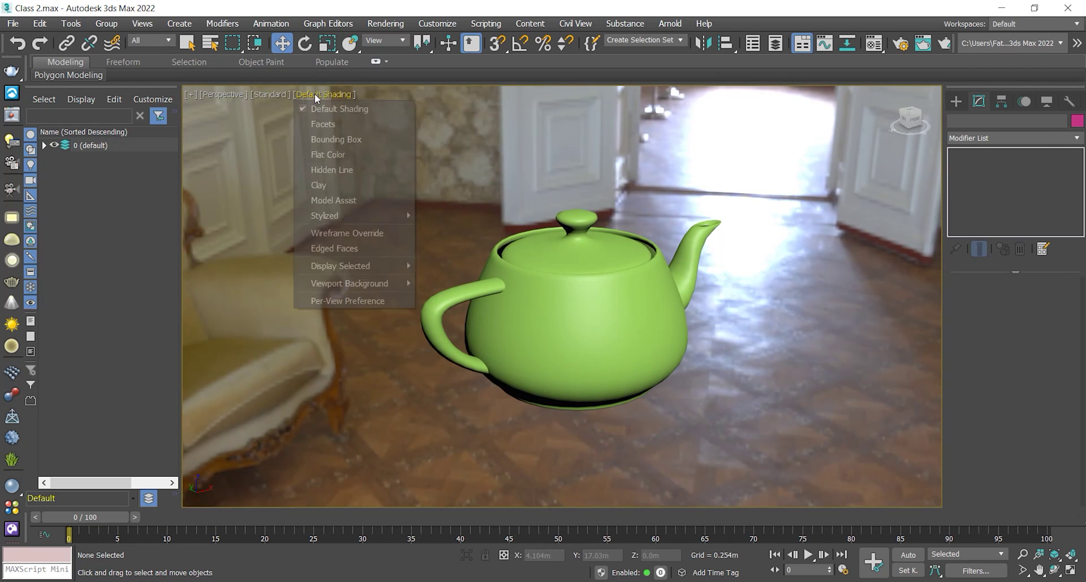
{"action": "mouse_move", "coordinate": [358, 286]}
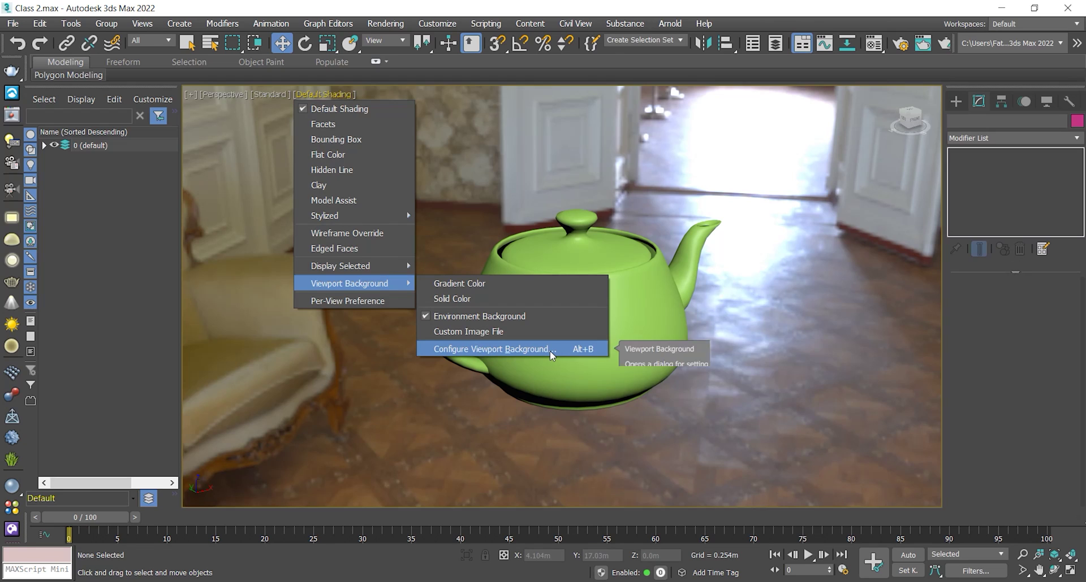
{"action": "left_click", "coordinate": [582, 351]}
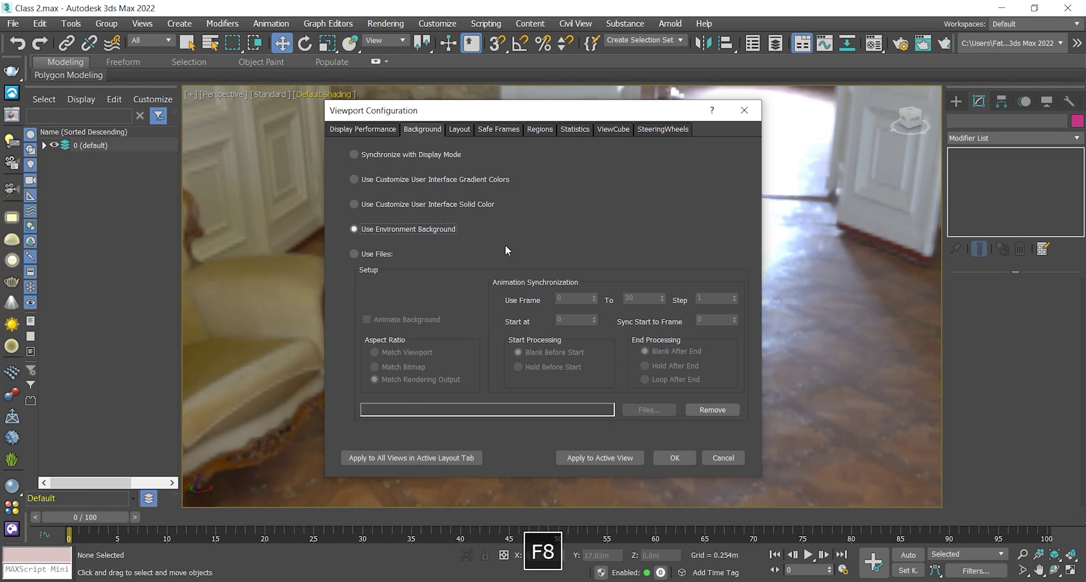
{"action": "left_click", "coordinate": [354, 254]}
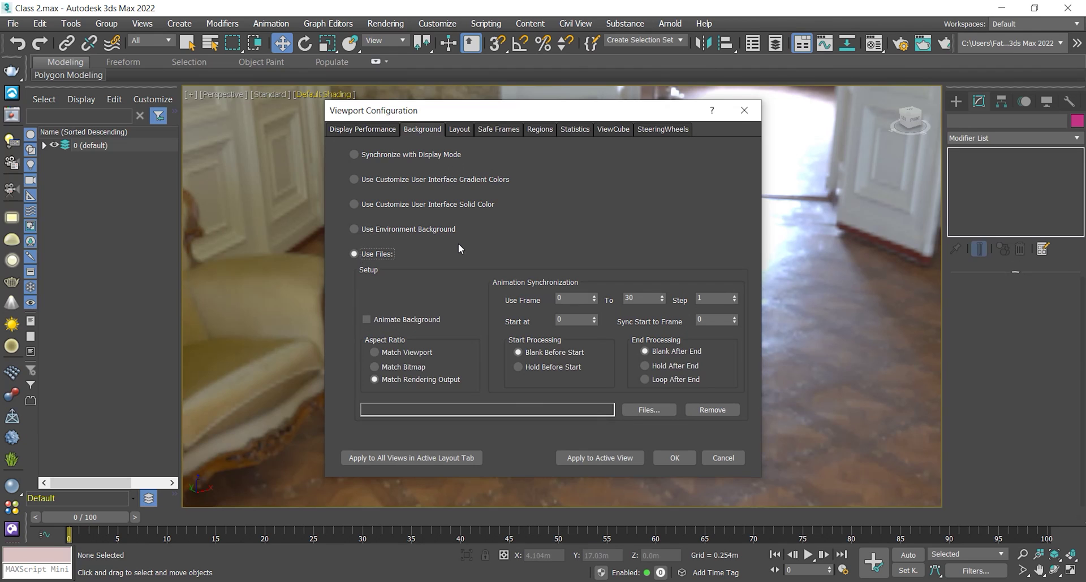
{"action": "left_click", "coordinate": [646, 410]}
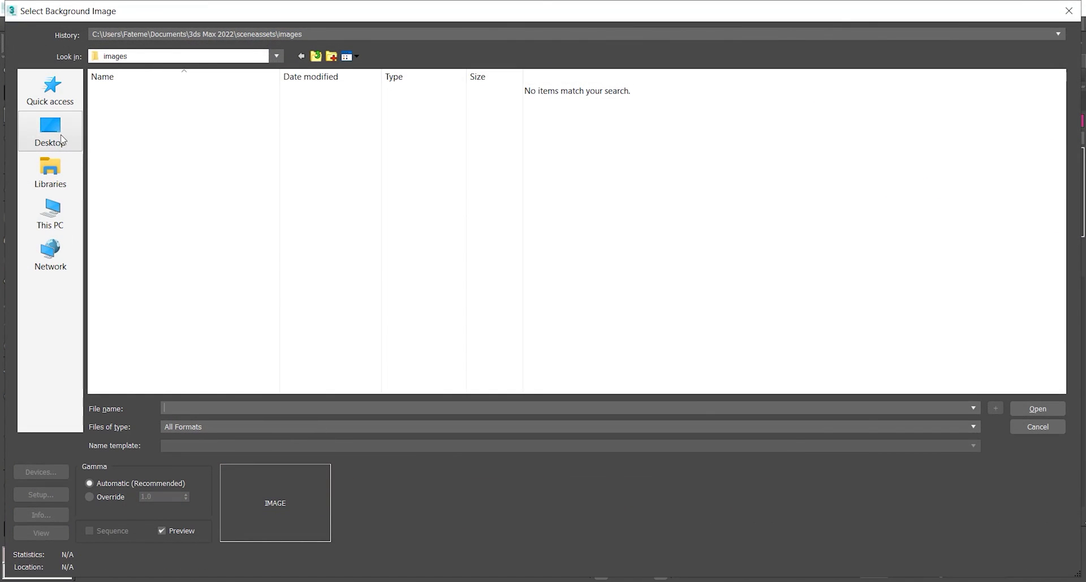
{"action": "left_click", "coordinate": [63, 139]}
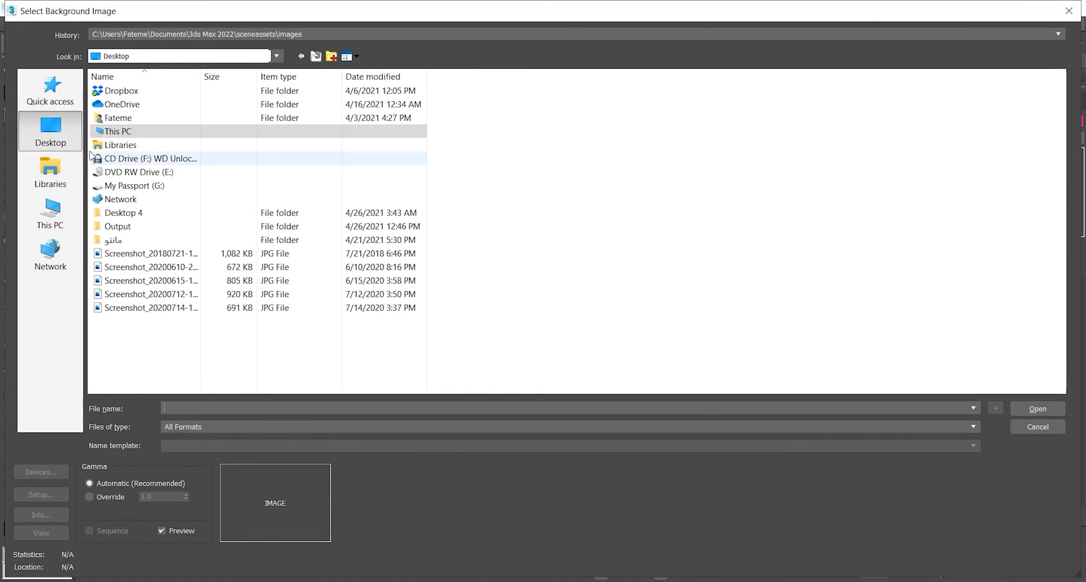
{"action": "double_click", "coordinate": [137, 227]}
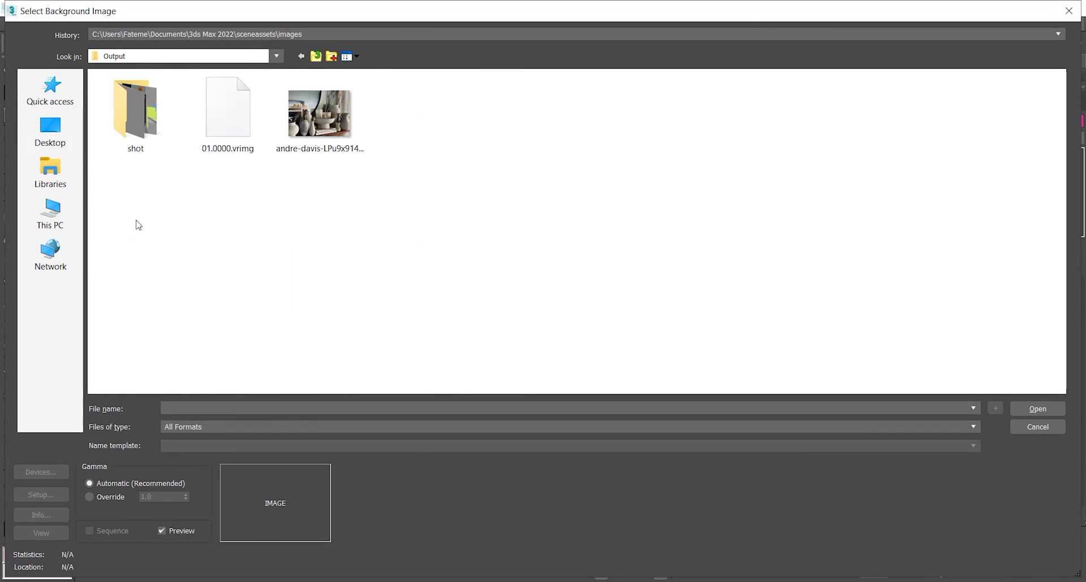
{"action": "left_click", "coordinate": [296, 123]}
{"action": "double_click", "coordinate": [296, 124]}
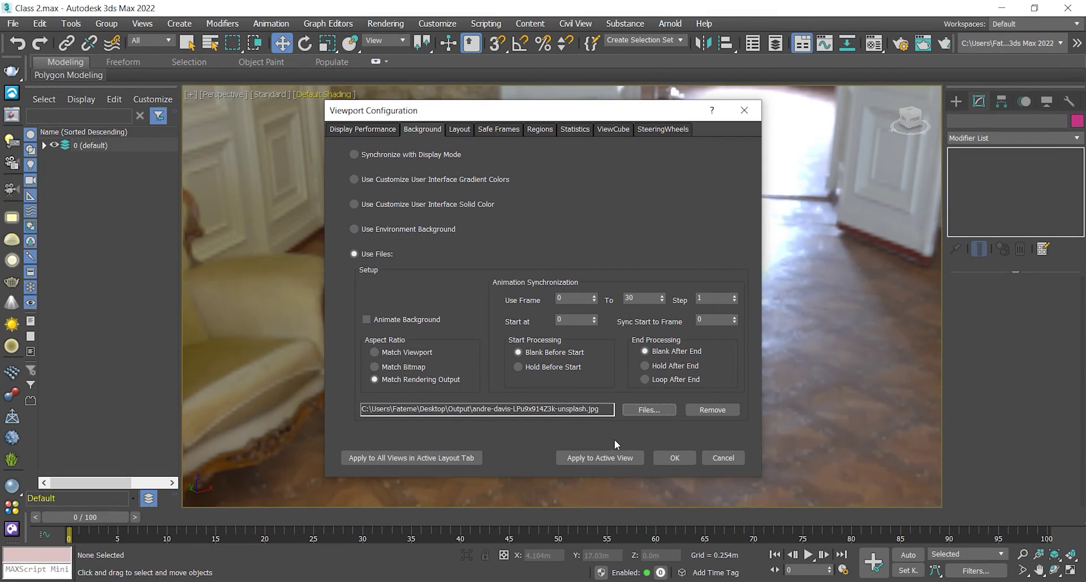
- Apply the vases photo background to all views and confirm the dialog
{"action": "left_click", "coordinate": [621, 455]}
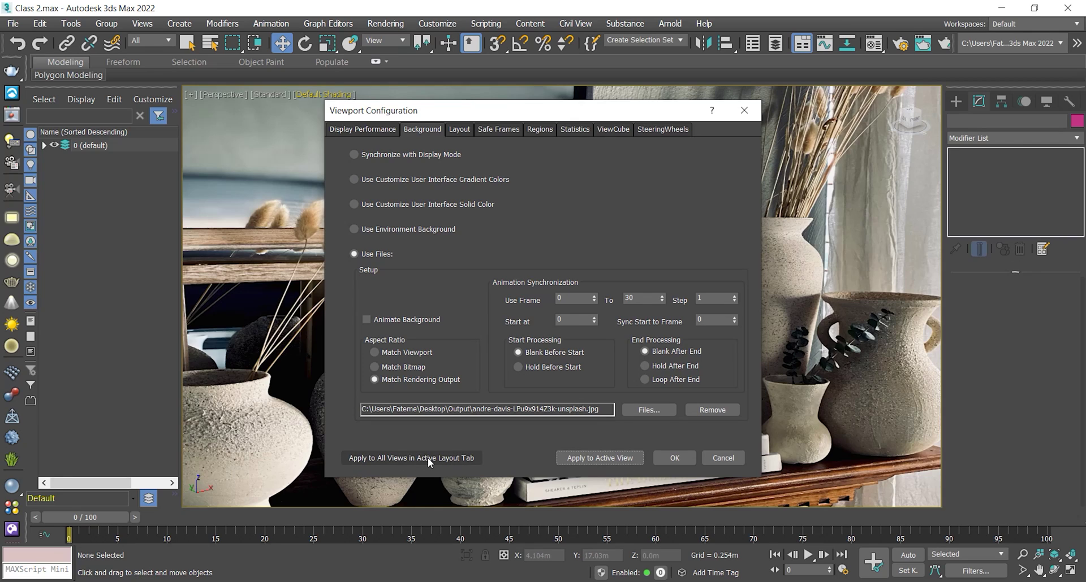
{"action": "left_click", "coordinate": [448, 457]}
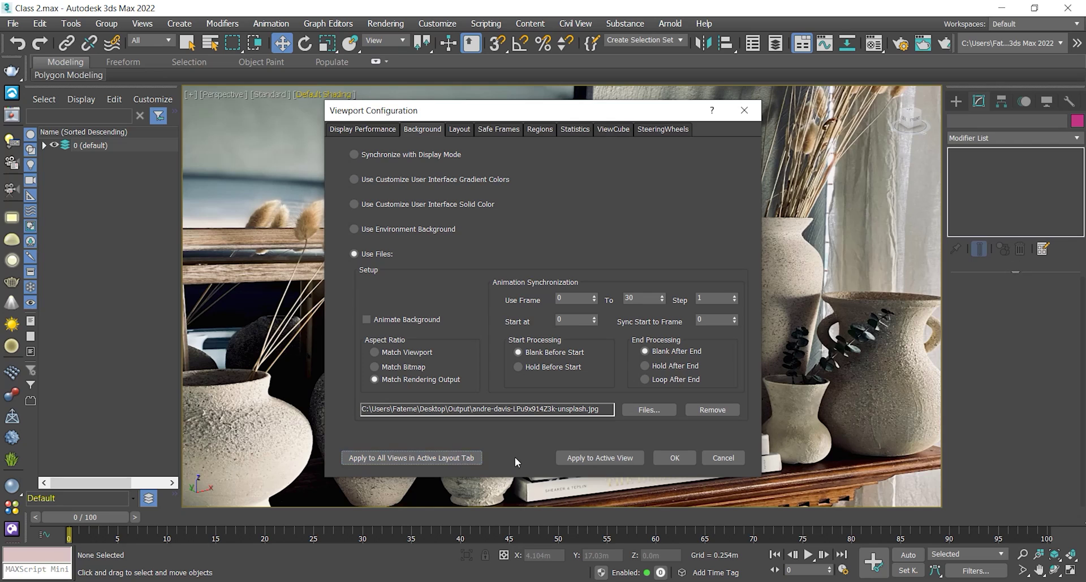
{"action": "left_click", "coordinate": [443, 457]}
{"action": "left_click", "coordinate": [676, 456]}
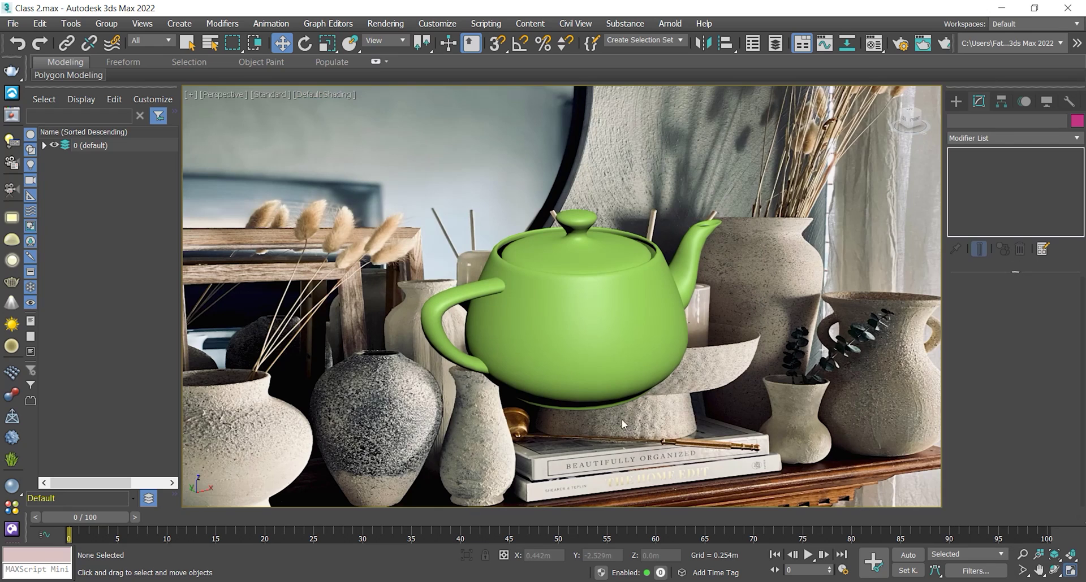
- Switch to the four-viewport layout, orbit and zoom the perspective view, and select the teapot
{"action": "left_click", "coordinate": [1071, 571]}
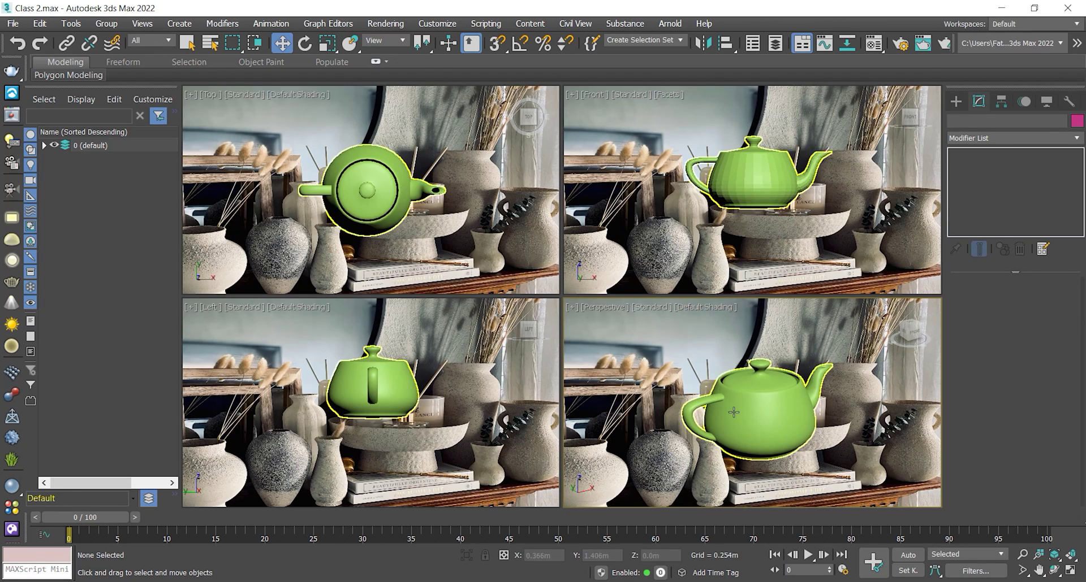
{"action": "middle_click_drag", "start_coordinate": [733, 413], "coordinate": [707, 400], "text": "alt"}
{"action": "scroll", "coordinate": [756, 407], "scroll_direction": "up", "scroll_amount": 3}
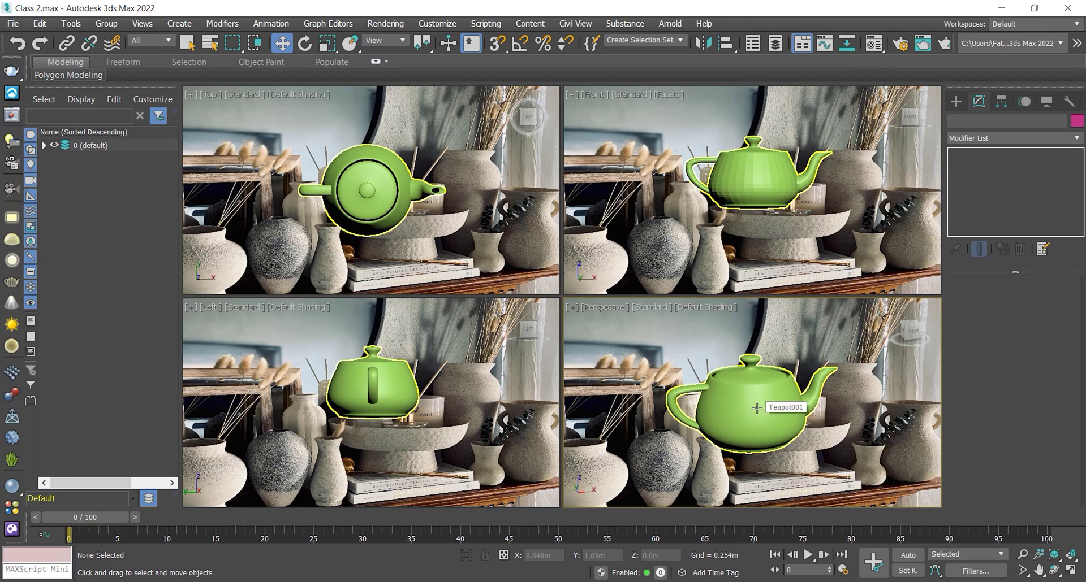
{"action": "left_click", "coordinate": [758, 408]}
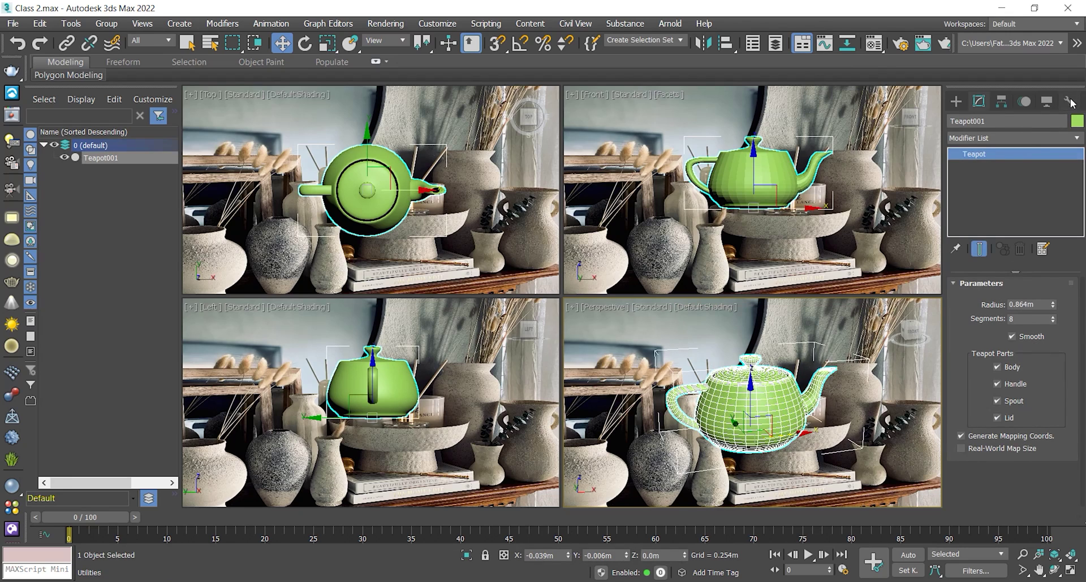
{"action": "left_click", "coordinate": [1069, 102]}
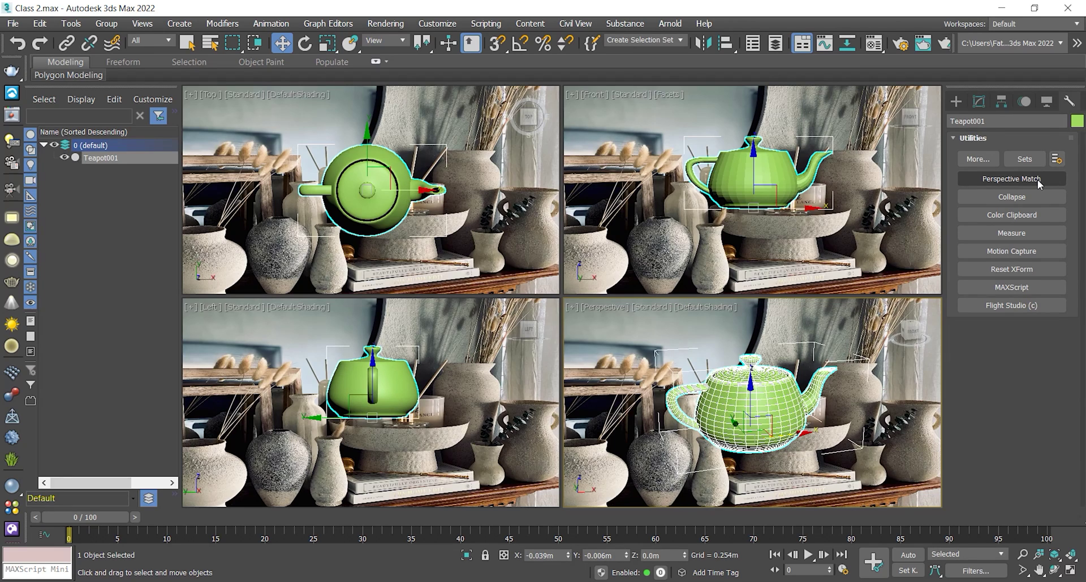
{"action": "left_click", "coordinate": [978, 102]}
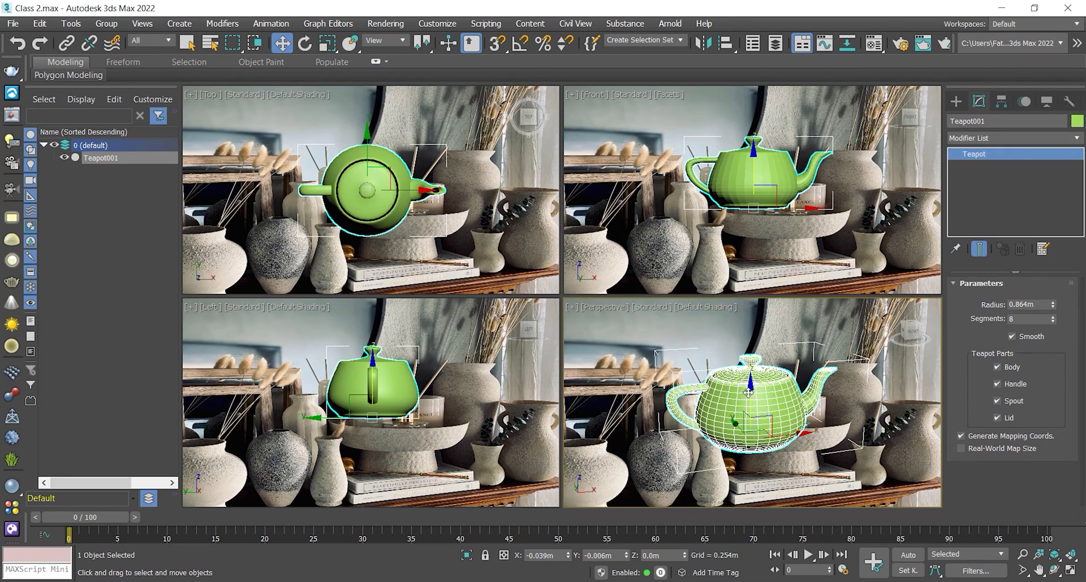
- Set the Perspective view background to Environment Background and pan the teapot into place
{"action": "left_click", "coordinate": [691, 307]}
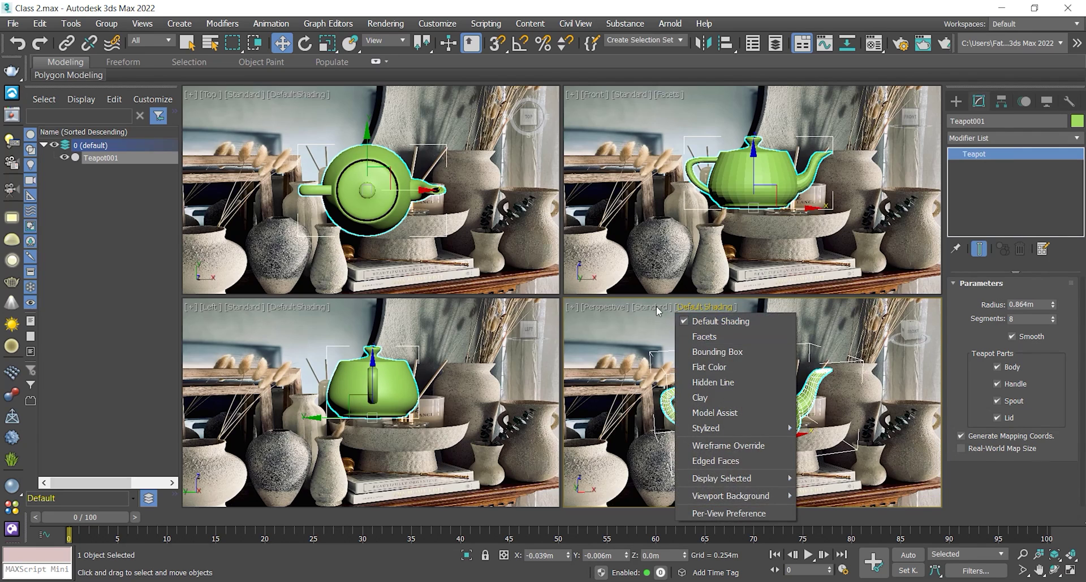
{"action": "left_click", "coordinate": [657, 311]}
{"action": "left_click", "coordinate": [704, 308]}
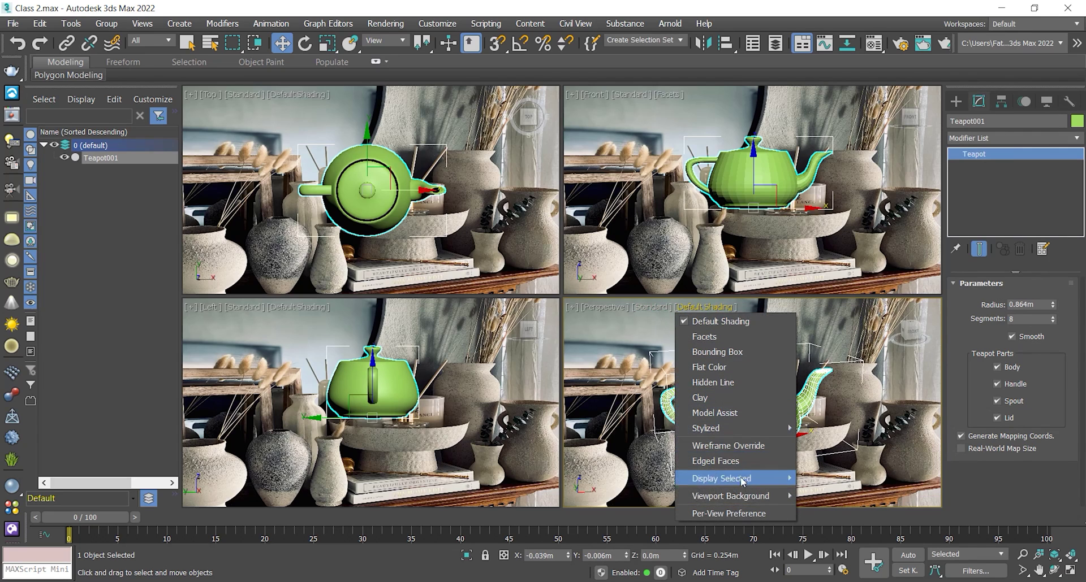
{"action": "mouse_move", "coordinate": [730, 496]}
{"action": "left_click", "coordinate": [817, 527]}
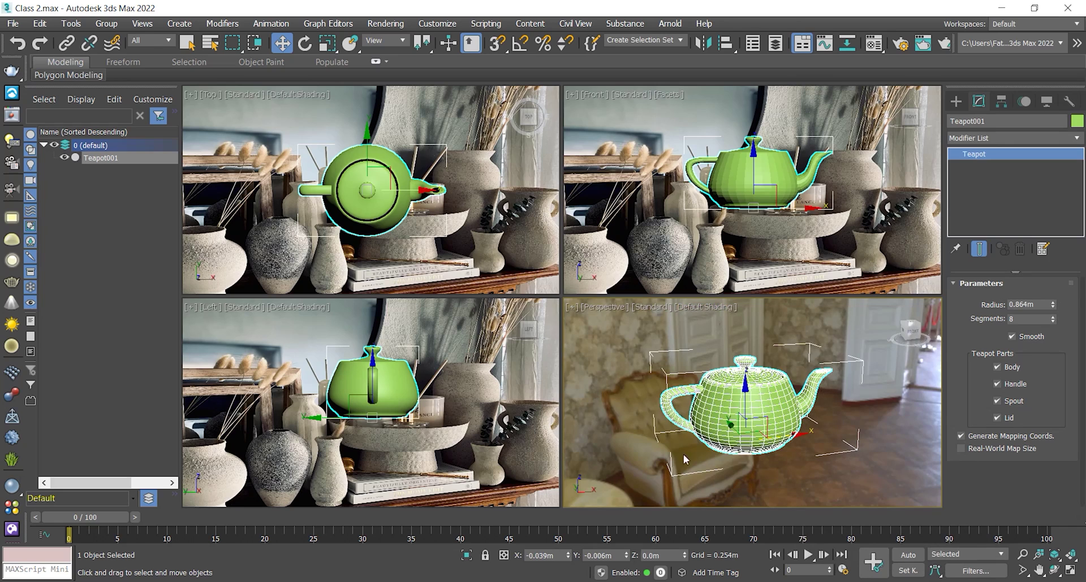
{"action": "middle_click_drag", "start_coordinate": [718, 406], "coordinate": [699, 391]}
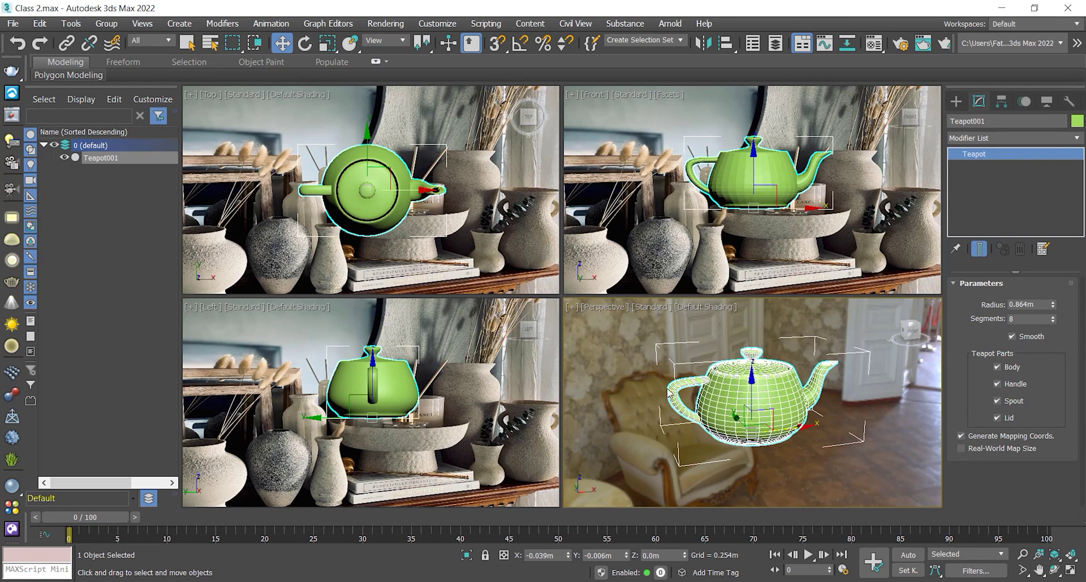
- Give the Left, Top and Front views Gradient Color backgrounds, then maximize the Perspective view
{"action": "left_click", "coordinate": [303, 306]}
{"action": "mouse_move", "coordinate": [370, 497]}
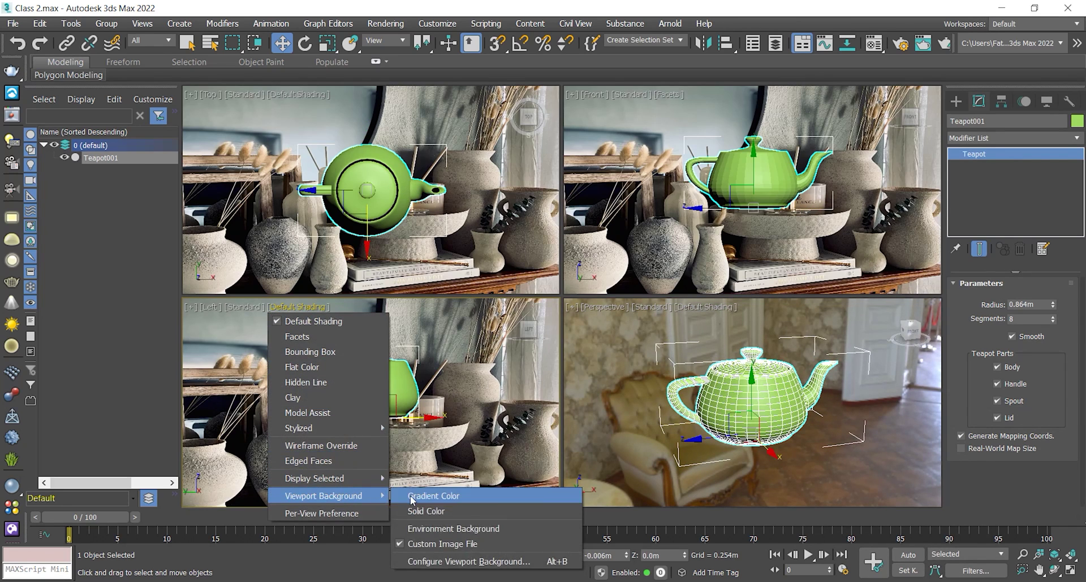
{"action": "left_click", "coordinate": [458, 497]}
{"action": "left_click", "coordinate": [300, 94]}
{"action": "mouse_move", "coordinate": [366, 282]}
{"action": "left_click", "coordinate": [430, 281]}
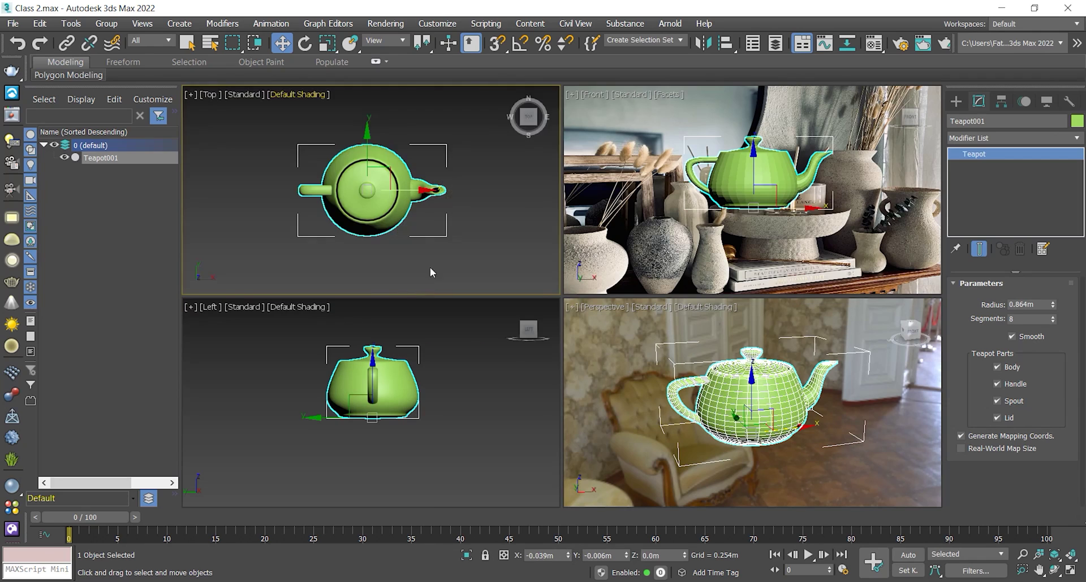
{"action": "left_click", "coordinate": [662, 95]}
{"action": "mouse_move", "coordinate": [745, 280]}
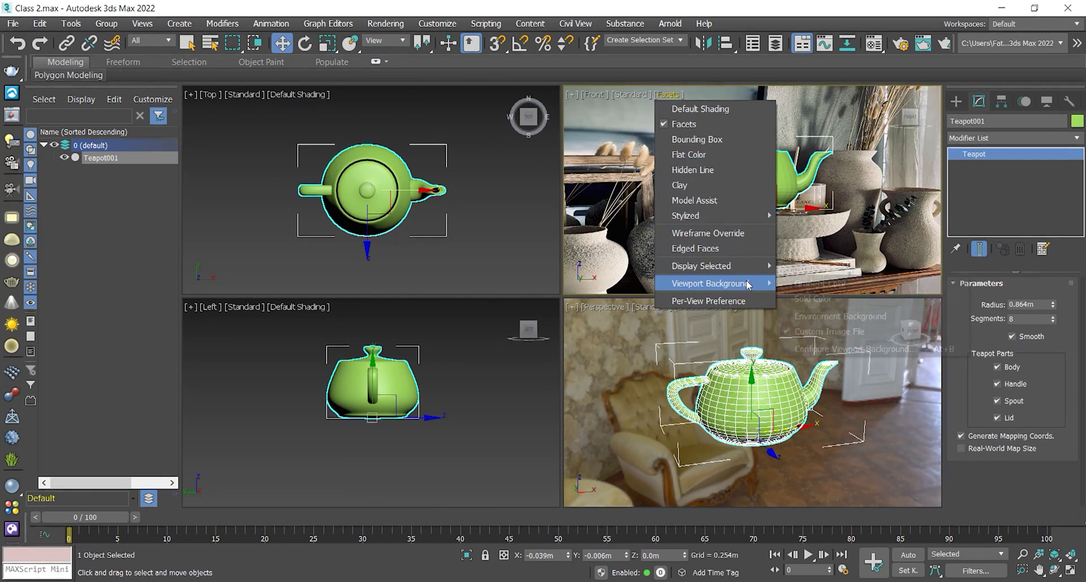
{"action": "left_click", "coordinate": [804, 289]}
{"action": "right_click", "coordinate": [634, 334]}
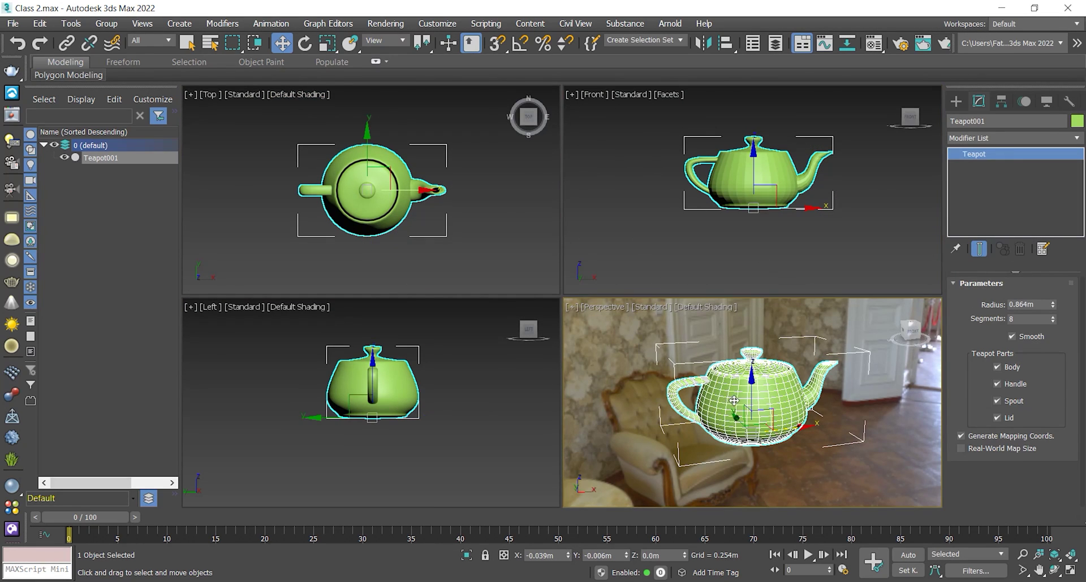
{"action": "left_click", "coordinate": [1070, 573]}
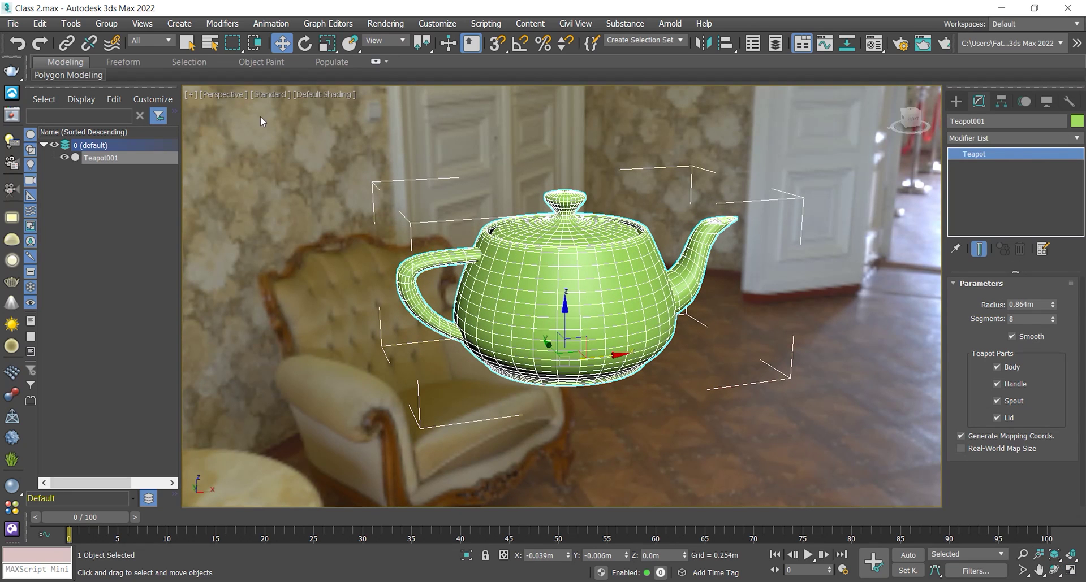
- Check the Perspective view's [Standard] quality menu and leave it unchanged
{"action": "left_click", "coordinate": [263, 93]}
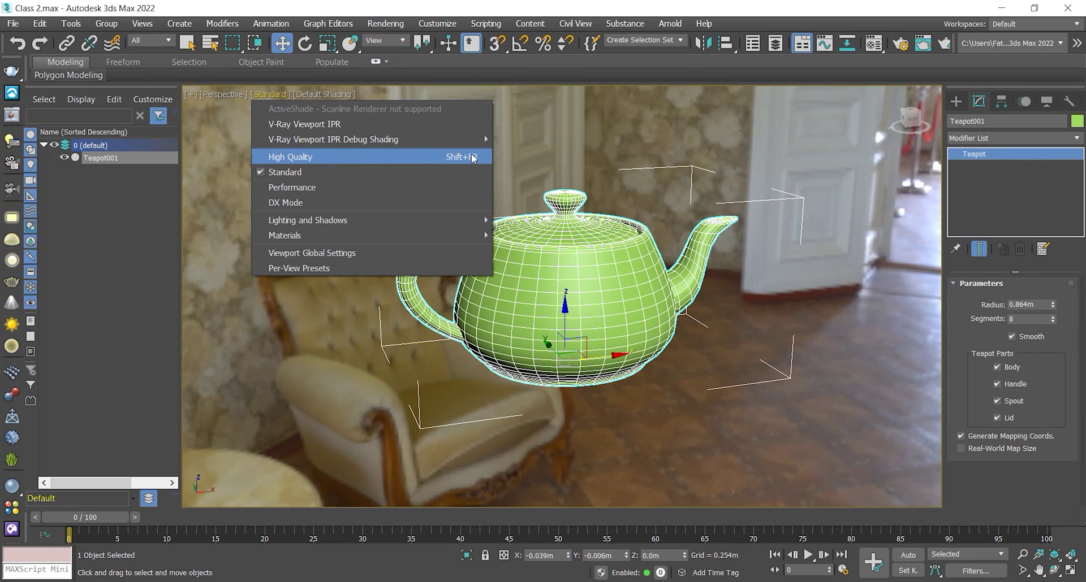
{"action": "mouse_move", "coordinate": [393, 217]}
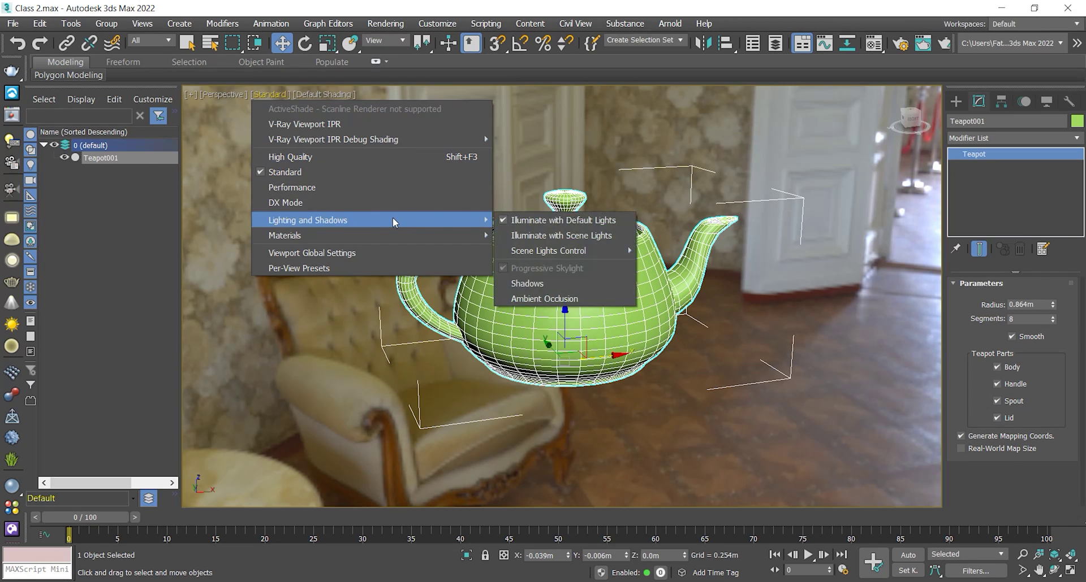
{"action": "left_click", "coordinate": [554, 184]}
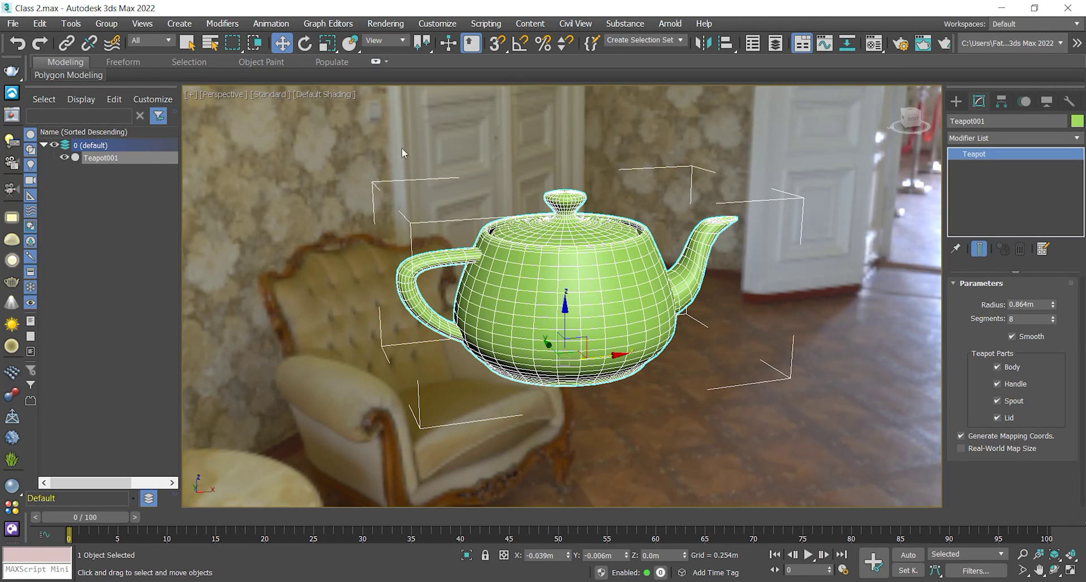
{"action": "left_click", "coordinate": [267, 96]}
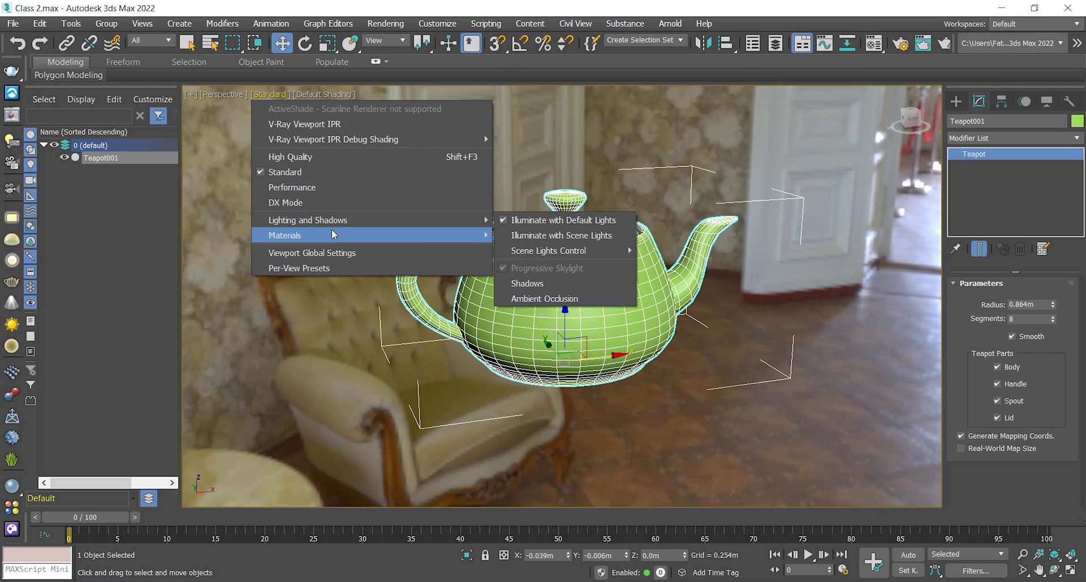
{"action": "mouse_move", "coordinate": [329, 237]}
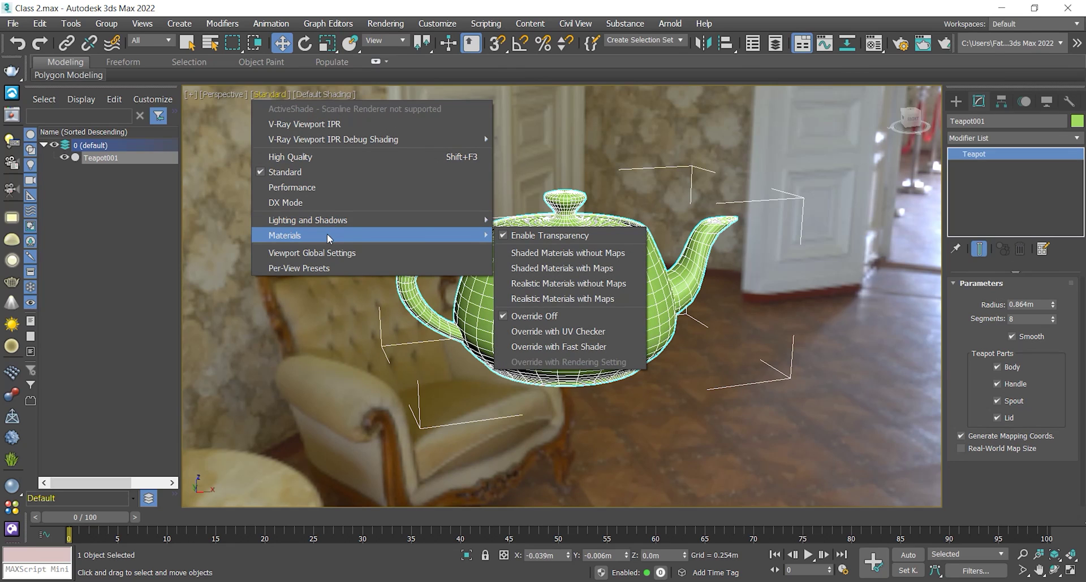
{"action": "mouse_move", "coordinate": [327, 221]}
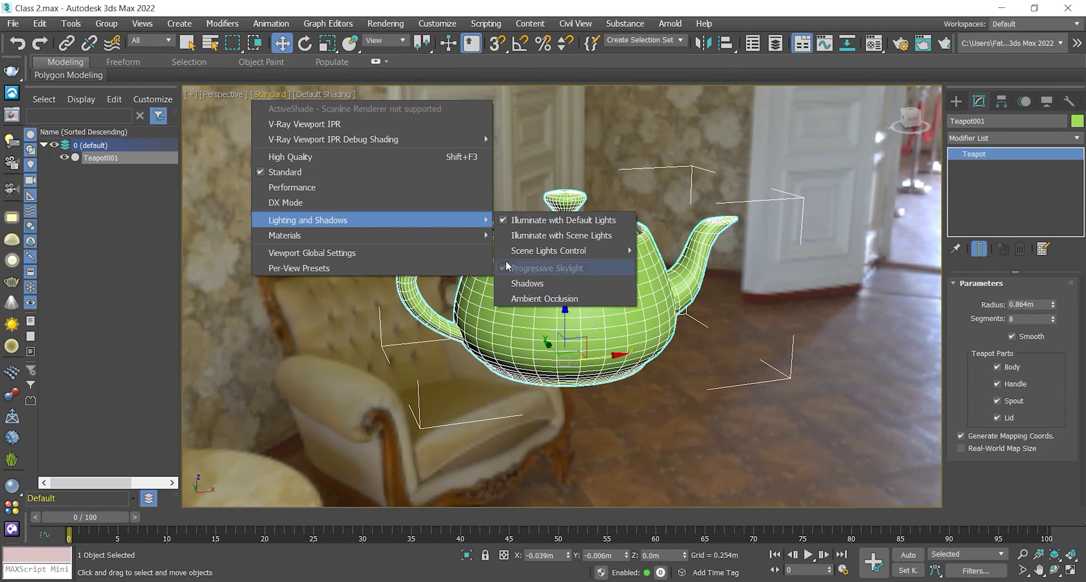
{"action": "mouse_move", "coordinate": [472, 236]}
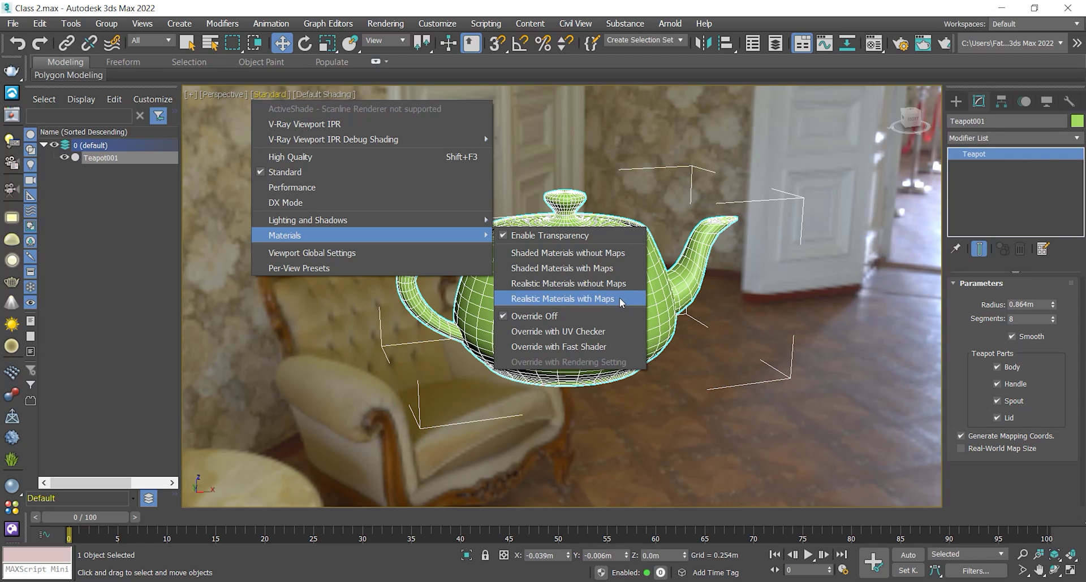
{"action": "left_click", "coordinate": [645, 297]}
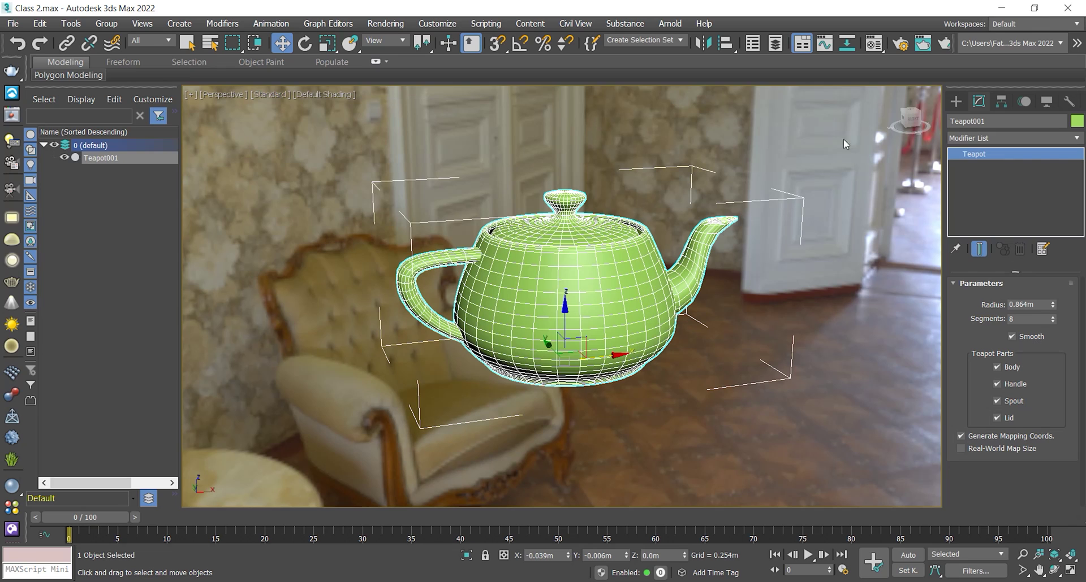
- Assign the cyan VRayMtl Material #1 from the Material Editor to Teapot001
{"action": "left_click", "coordinate": [874, 43]}
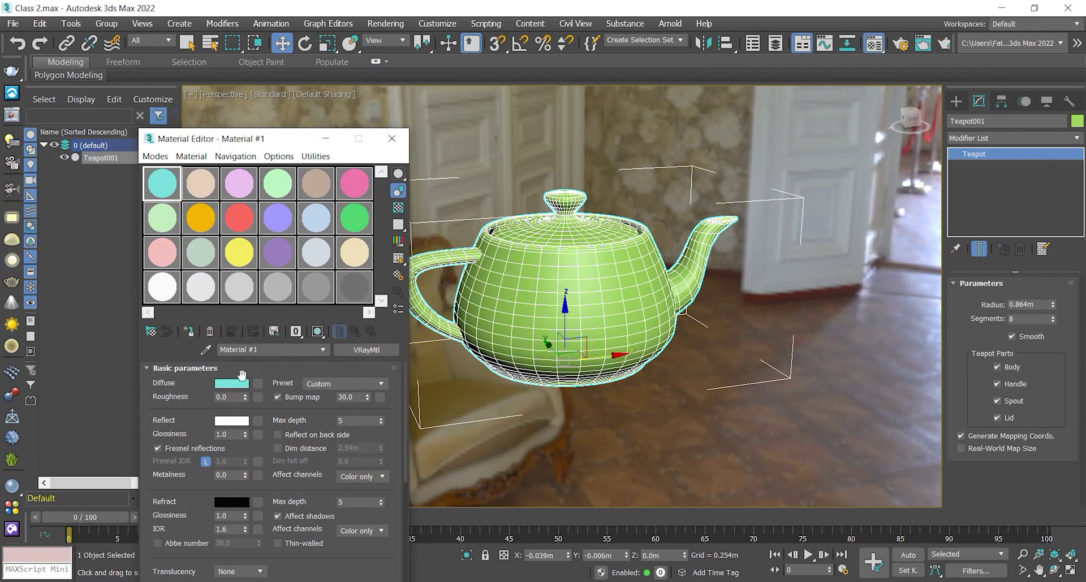
{"action": "left_click", "coordinate": [242, 422]}
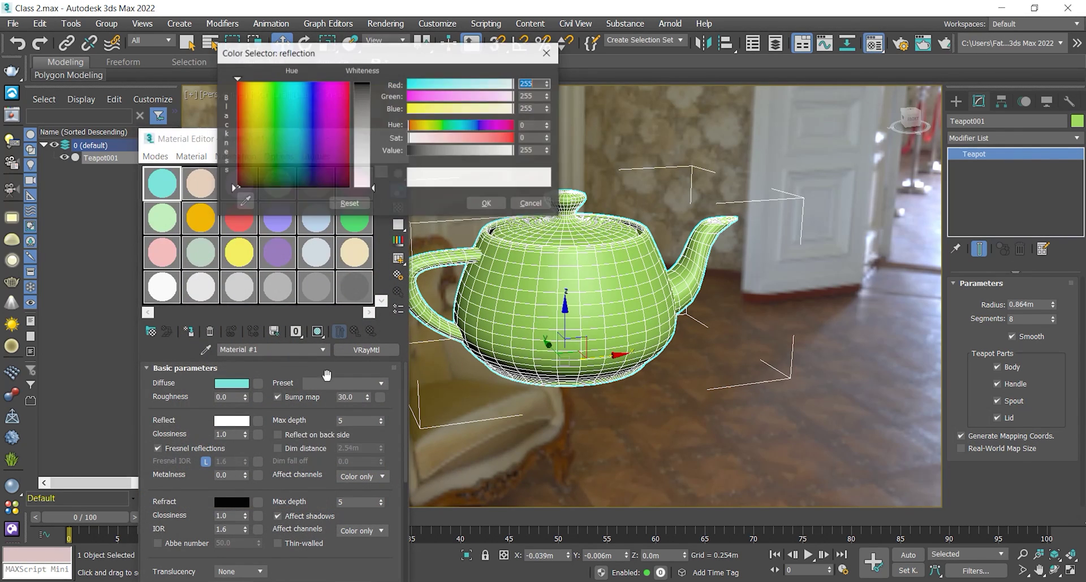
{"action": "left_click", "coordinate": [487, 204]}
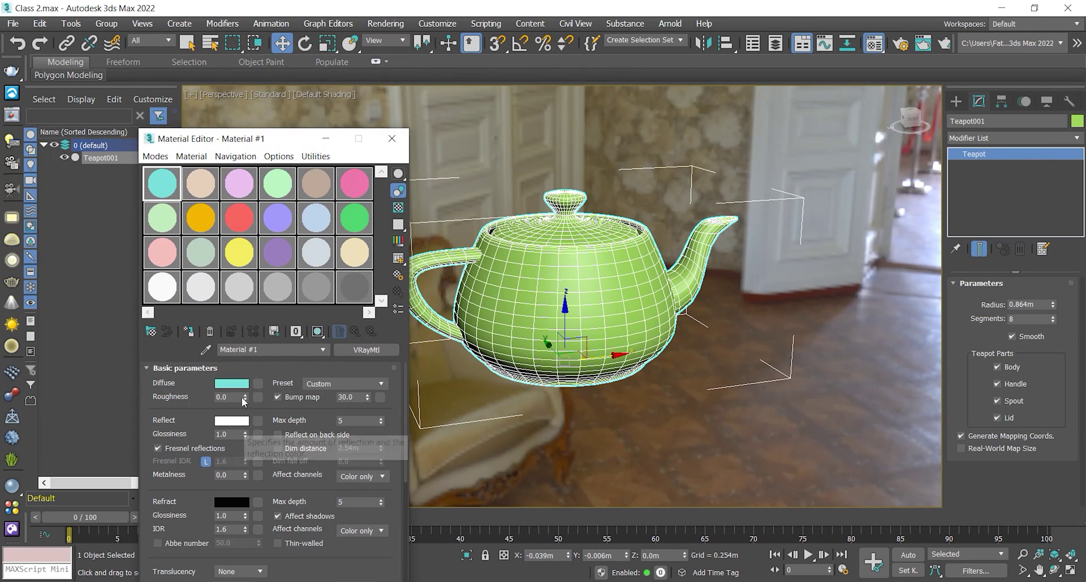
{"action": "left_click", "coordinate": [189, 331]}
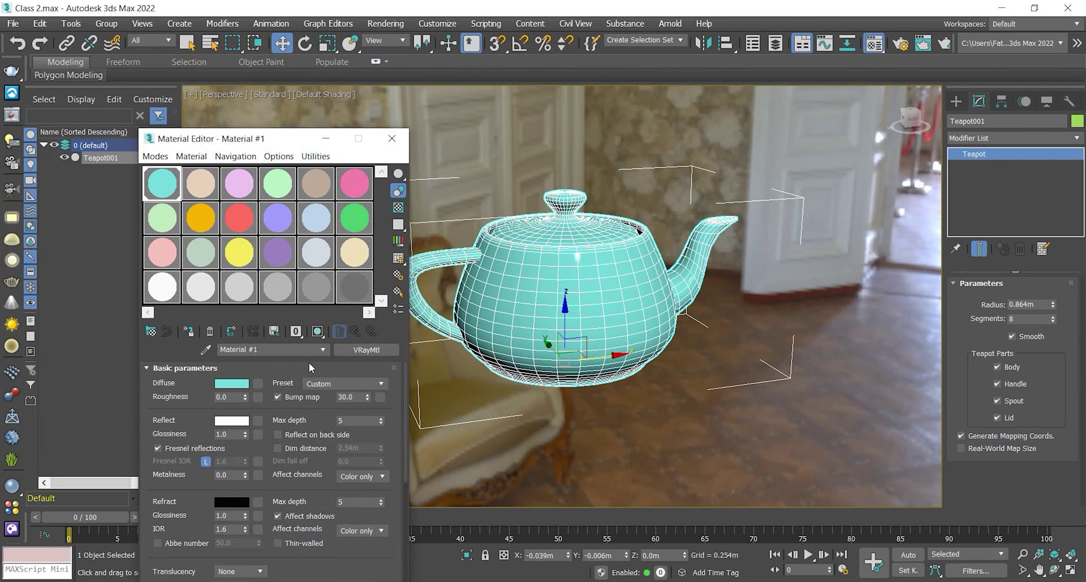
{"action": "left_click", "coordinate": [391, 138]}
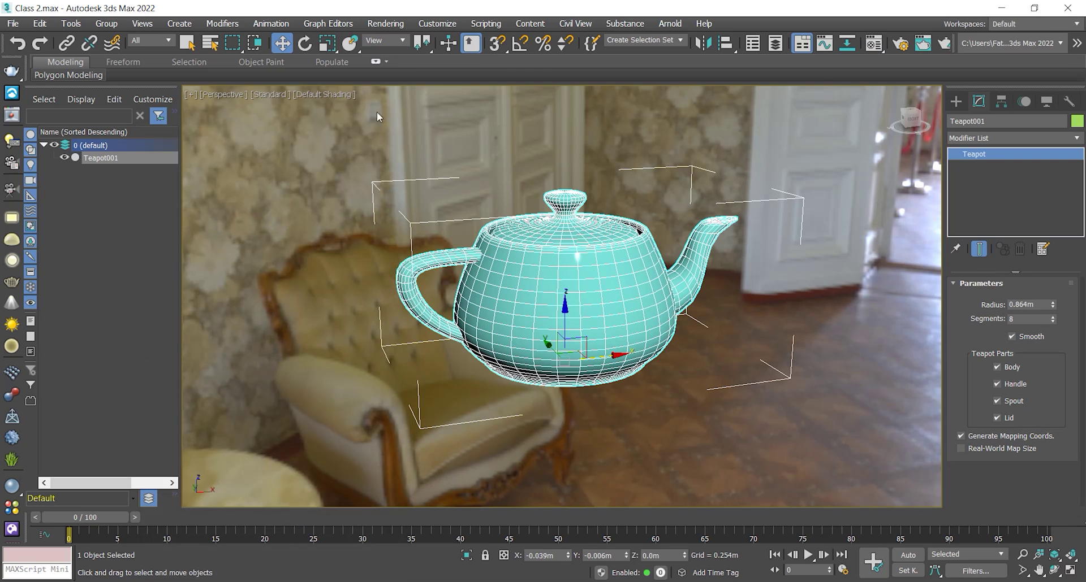
{"action": "left_click", "coordinate": [277, 95]}
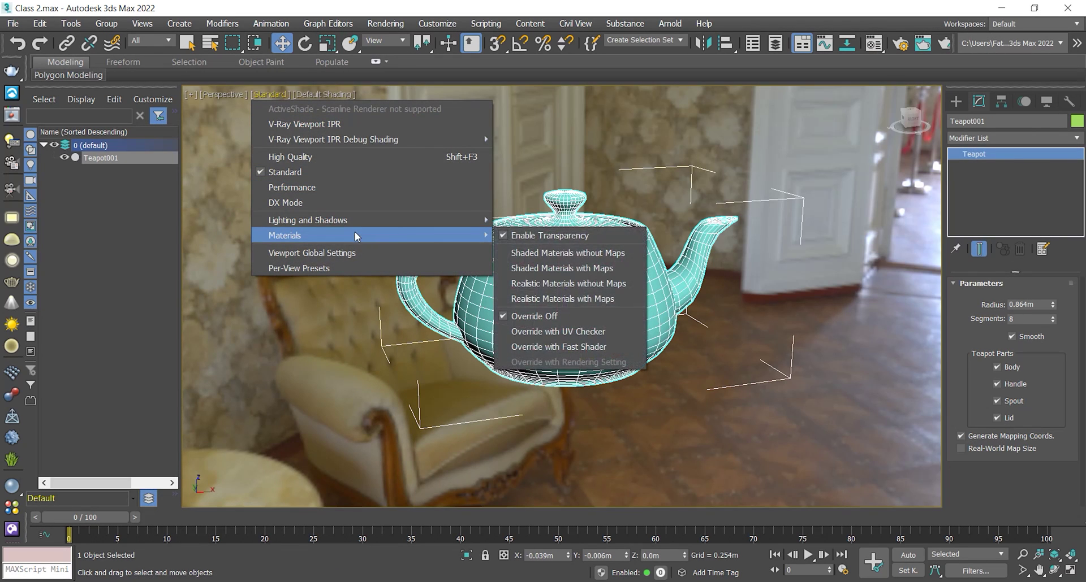
- Show Realistic materials with maps, toggle edged faces and wireframe back, and deselect the teapot
{"action": "left_click", "coordinate": [544, 299]}
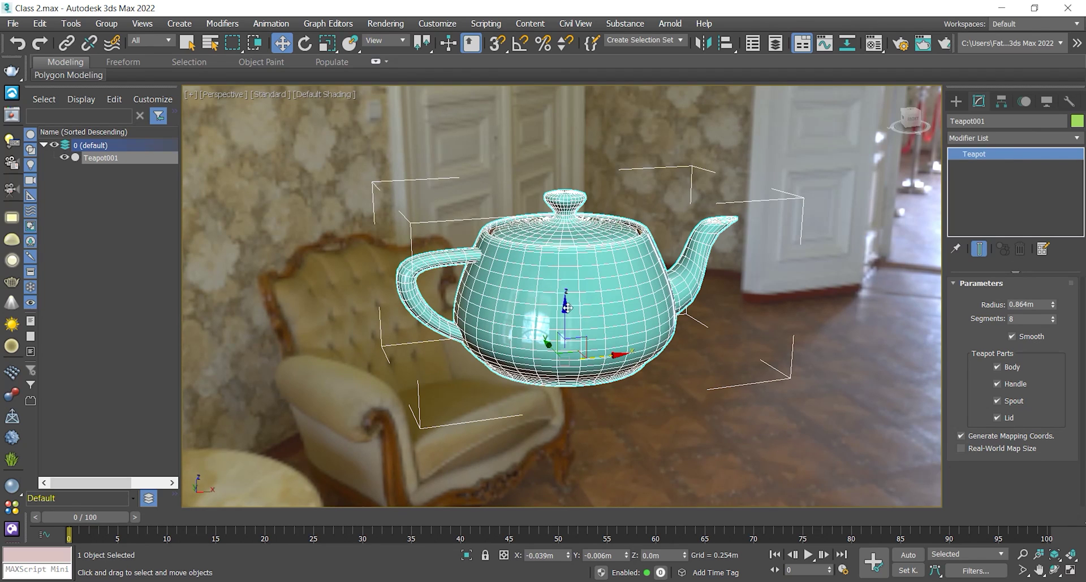
{"action": "key", "text": "F4"}
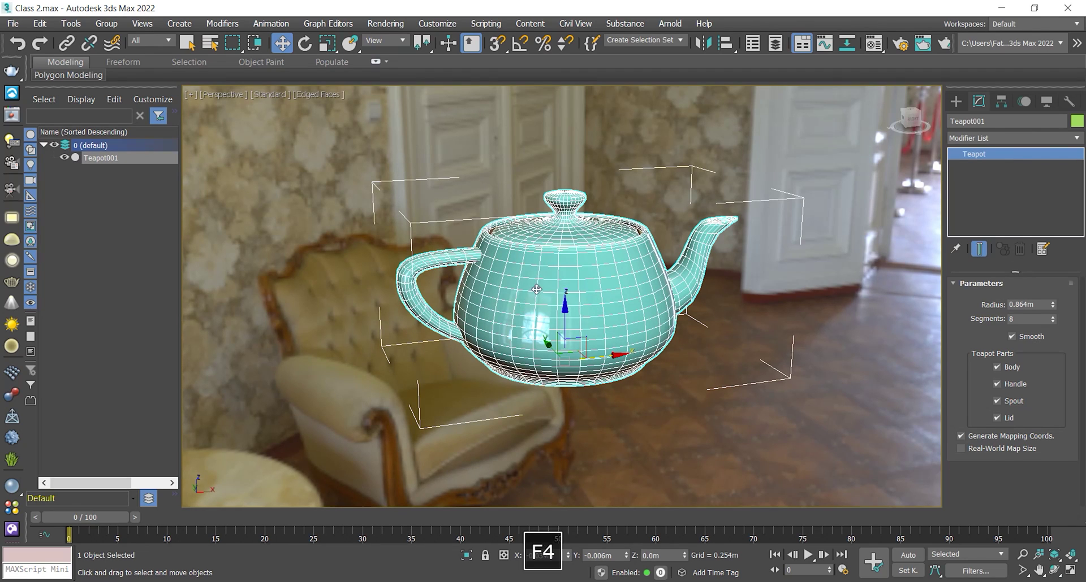
{"action": "key", "text": "F3"}
{"action": "key", "text": "F3"}
{"action": "key", "text": "F4"}
{"action": "left_click", "coordinate": [624, 155]}
{"action": "mouse_move", "coordinate": [517, 342]}
{"action": "middle_mouse_down", "text": "alt"}
{"action": "mouse_move", "coordinate": [508, 338]}
{"action": "mouse_move", "coordinate": [521, 339]}
{"action": "middle_mouse_up", "text": "alt"}
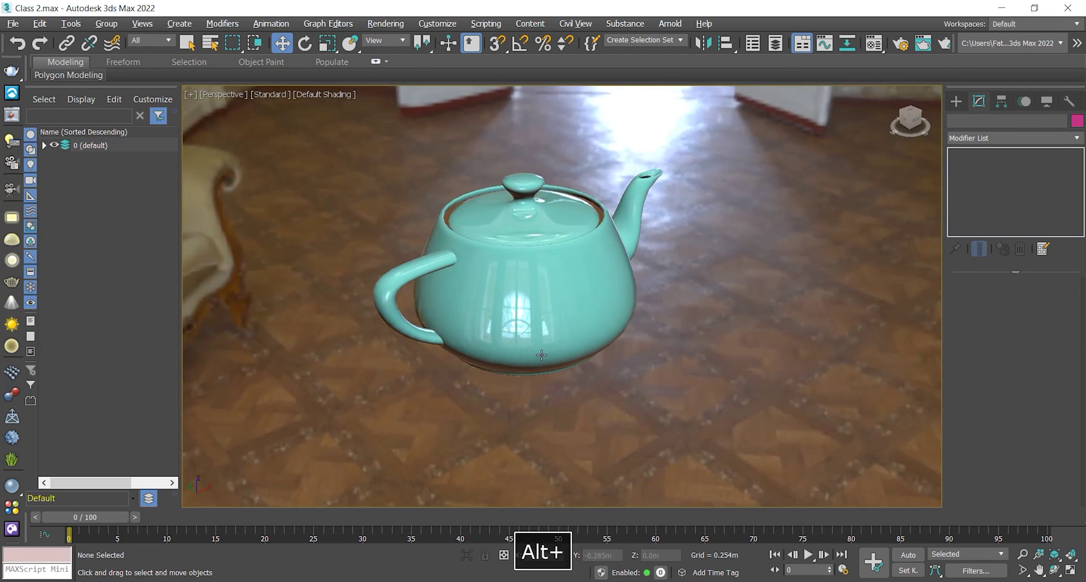
{"action": "scroll", "coordinate": [512, 334], "scroll_direction": "up", "scroll_amount": 4}
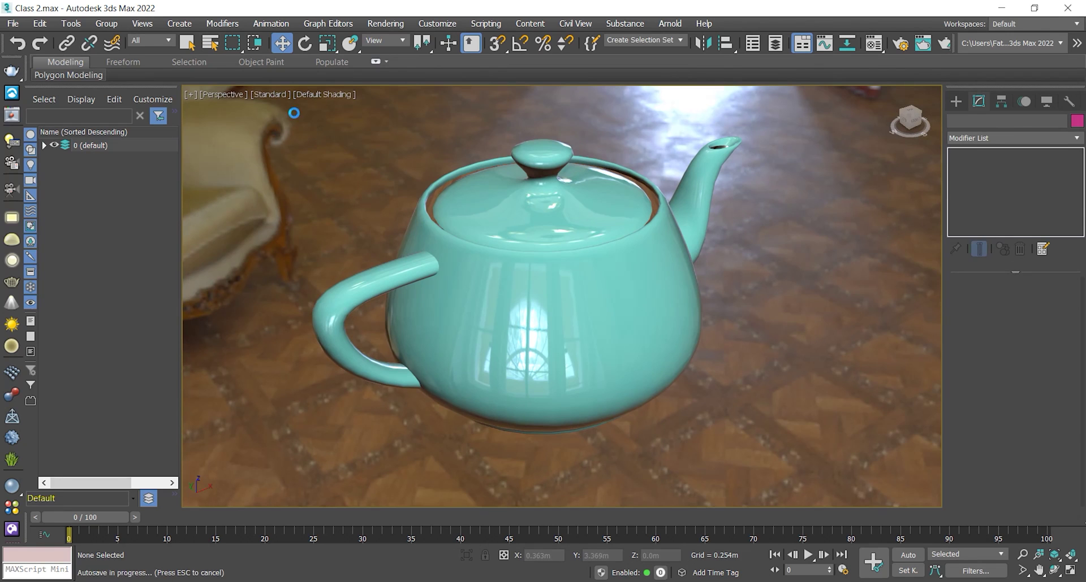
- Change the Perspective view's lighting and shadows option and zoom in on the teapot
{"action": "left_click", "coordinate": [270, 94]}
{"action": "mouse_move", "coordinate": [368, 220]}
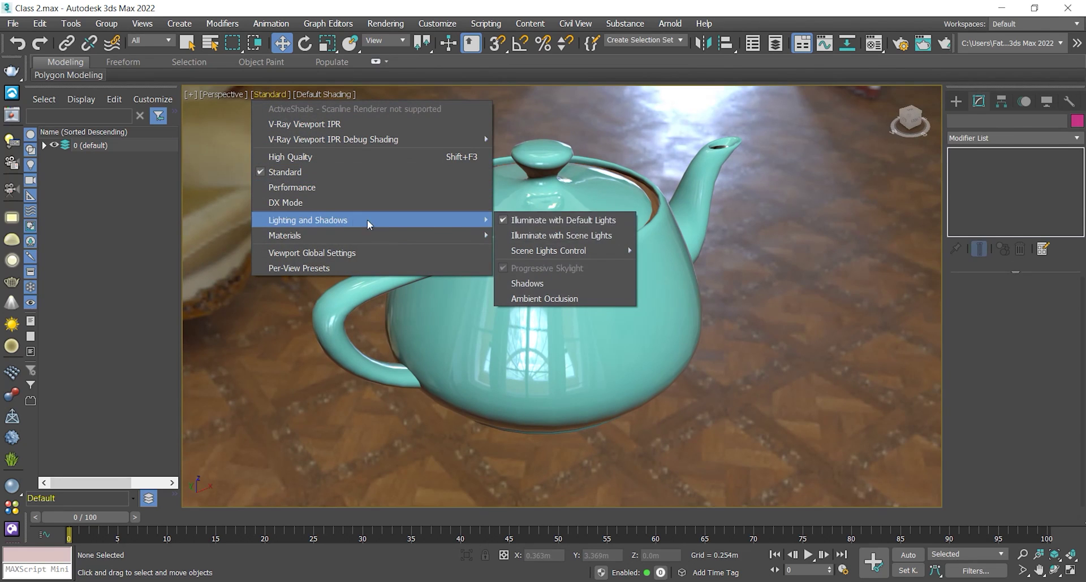
{"action": "left_click", "coordinate": [592, 236]}
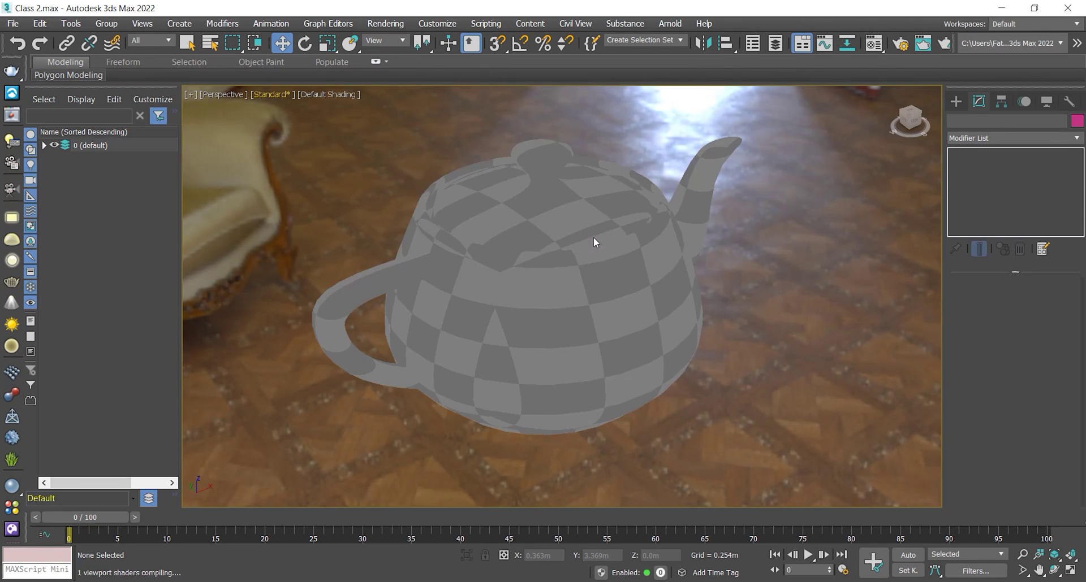
{"action": "middle_click_drag", "start_coordinate": [567, 262], "coordinate": [456, 405], "text": "alt"}
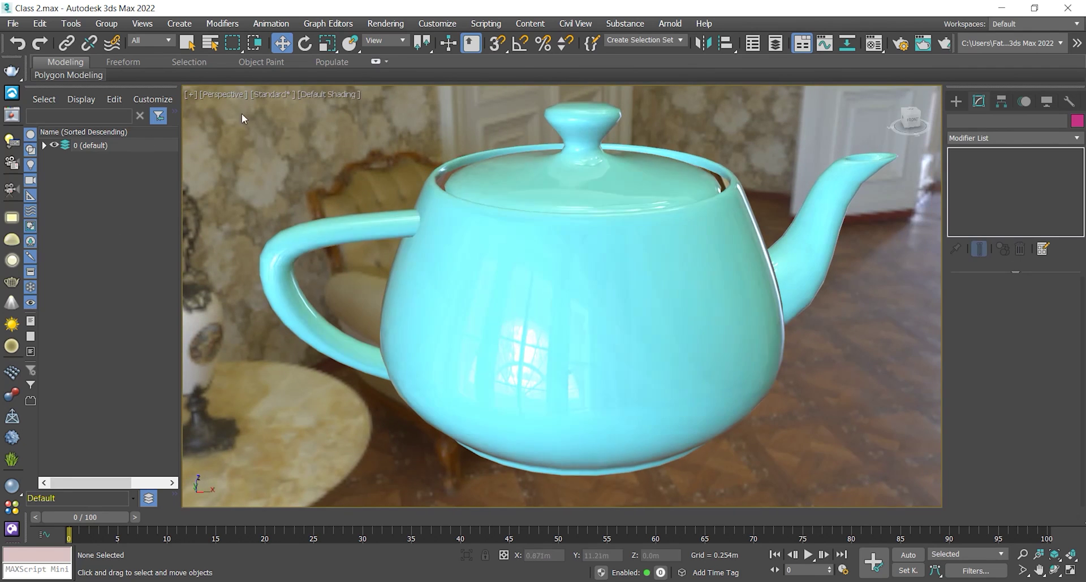
{"action": "left_click", "coordinate": [271, 94]}
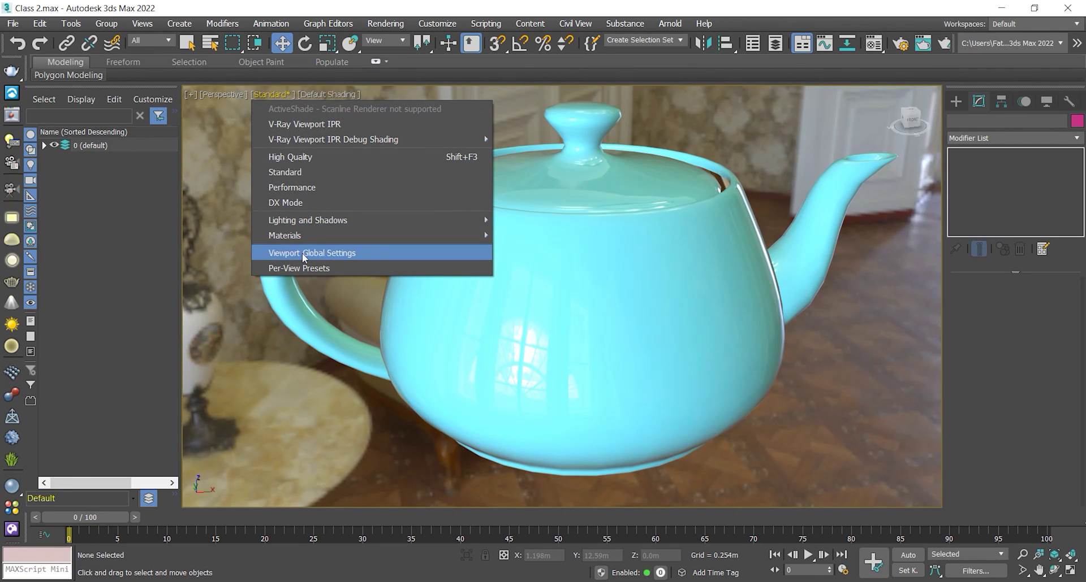
- In Viewport Global Settings, raise Antialiasing Quality to 4X - Normal Quality and apply it
{"action": "left_click", "coordinate": [368, 253]}
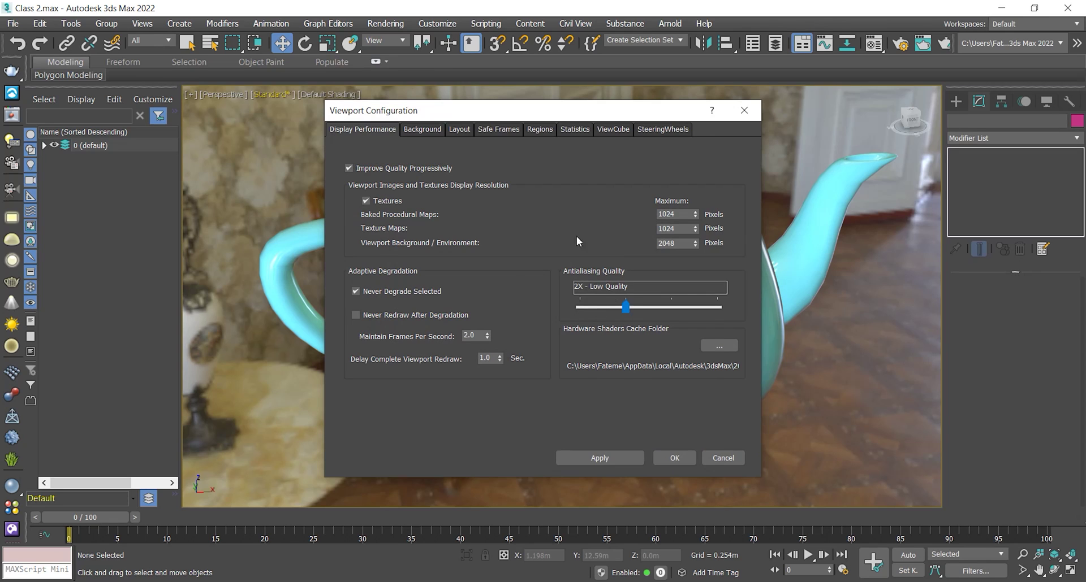
{"action": "left_click_drag", "start_coordinate": [459, 117], "coordinate": [152, 130]}
{"action": "left_click_drag", "start_coordinate": [266, 122], "coordinate": [446, 132]}
{"action": "left_click", "coordinate": [527, 319]}
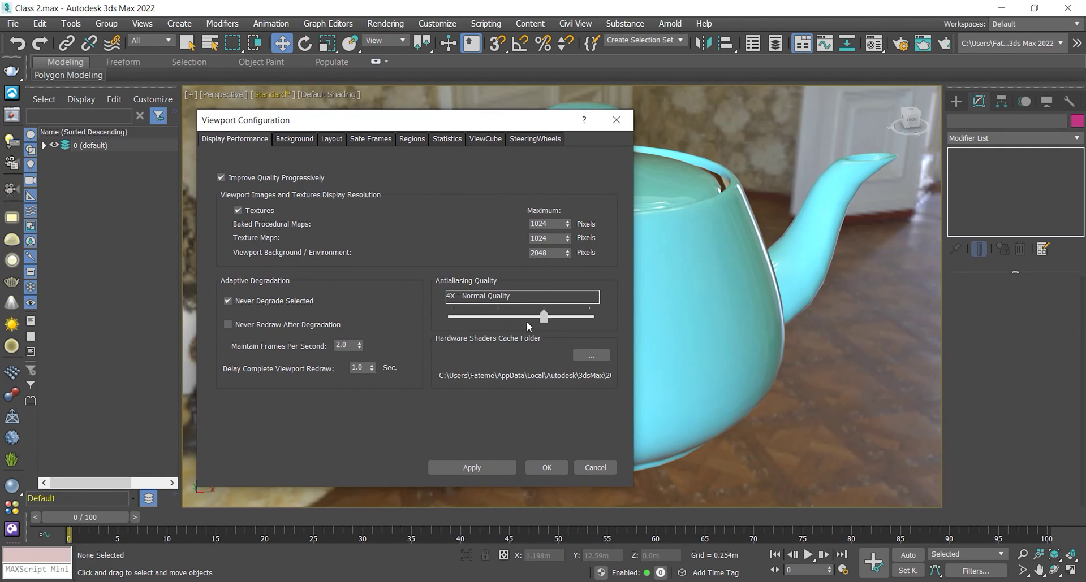
{"action": "left_click", "coordinate": [484, 467]}
{"action": "left_click", "coordinate": [535, 467]}
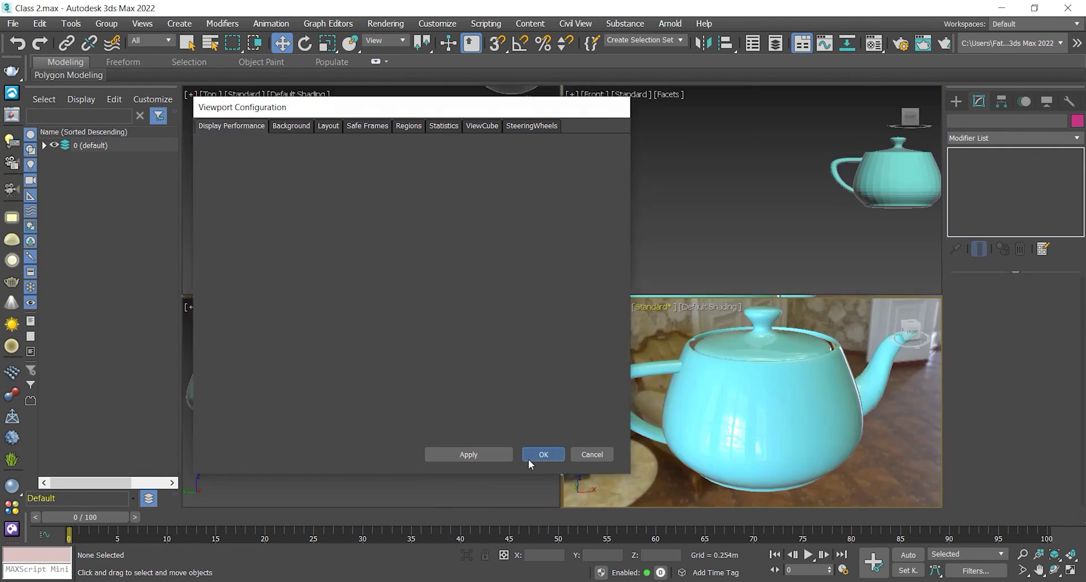
- Maximize the Perspective viewport and reset its shading to Standard
{"action": "left_click", "coordinate": [1071, 571]}
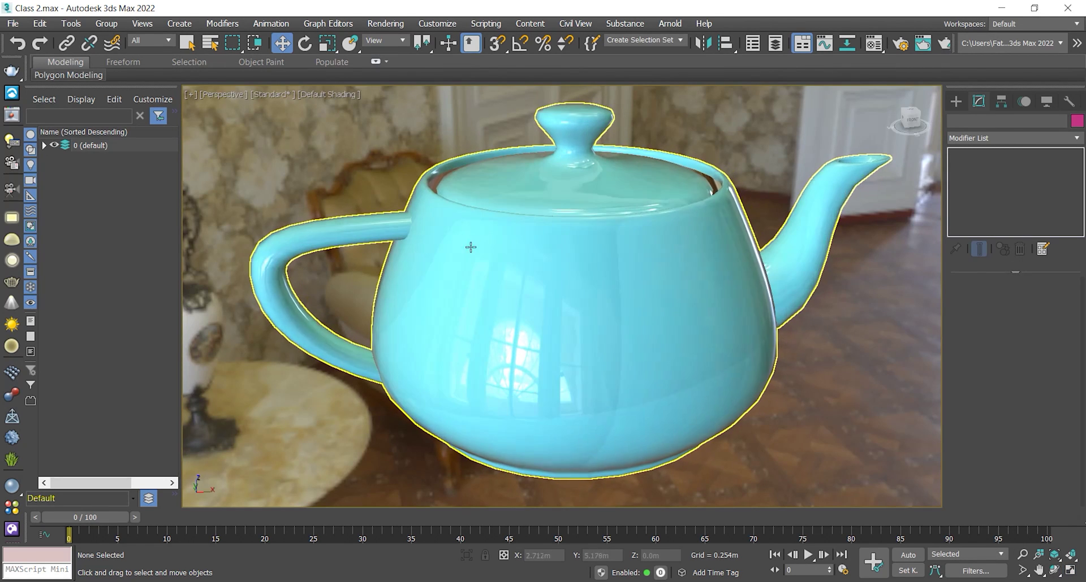
{"action": "left_click", "coordinate": [280, 95]}
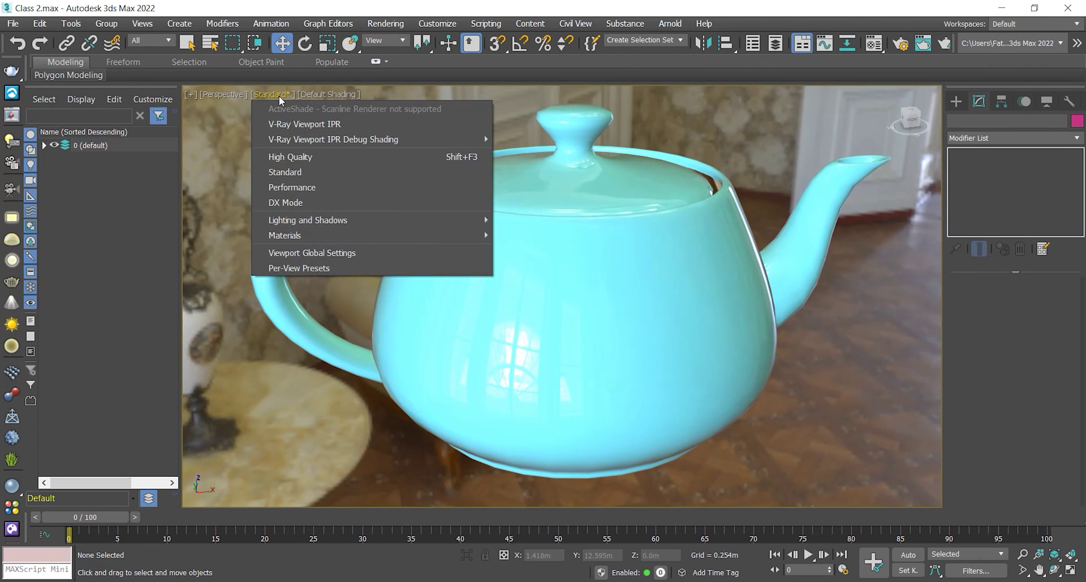
{"action": "left_click", "coordinate": [278, 95]}
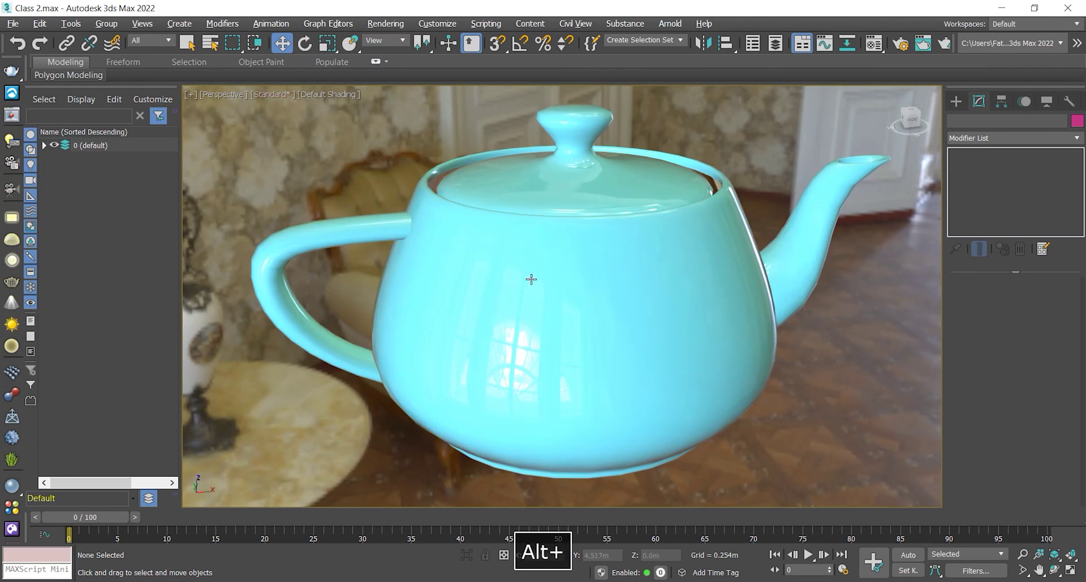
{"action": "middle_click_drag", "start_coordinate": [531, 281], "coordinate": [470, 247], "text": "alt"}
{"action": "left_click", "coordinate": [281, 94]}
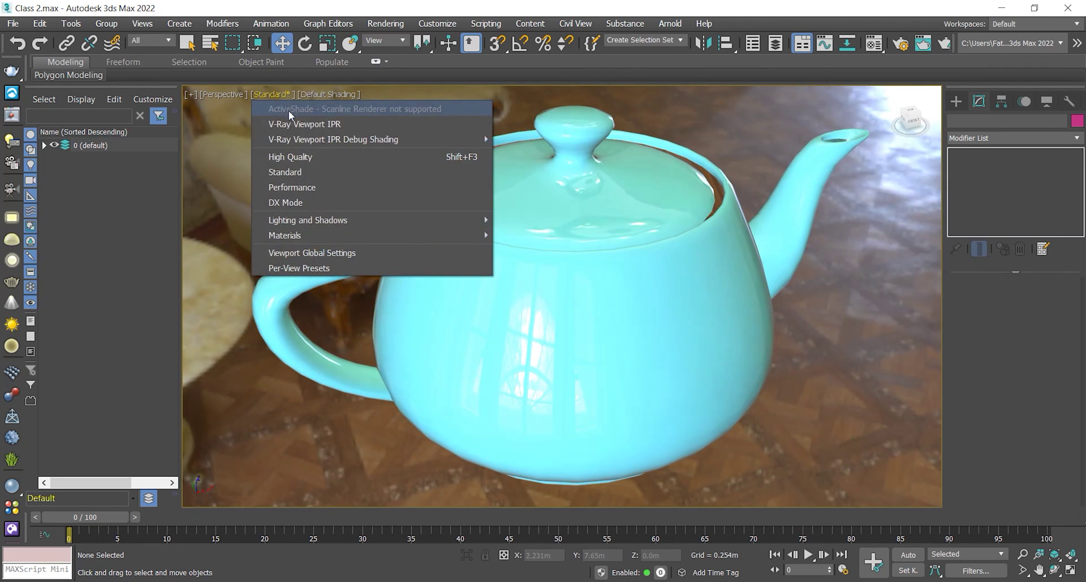
{"action": "left_click", "coordinate": [301, 171]}
{"action": "mouse_move", "coordinate": [613, 300]}
{"action": "middle_mouse_down", "text": "alt"}
{"action": "mouse_move", "coordinate": [587, 322]}
{"action": "mouse_move", "coordinate": [510, 328]}
{"action": "mouse_move", "coordinate": [520, 323]}
{"action": "mouse_move", "coordinate": [382, 222]}
{"action": "middle_mouse_up", "text": "alt"}
{"action": "scroll", "coordinate": [559, 325], "scroll_direction": "down", "scroll_amount": 3}
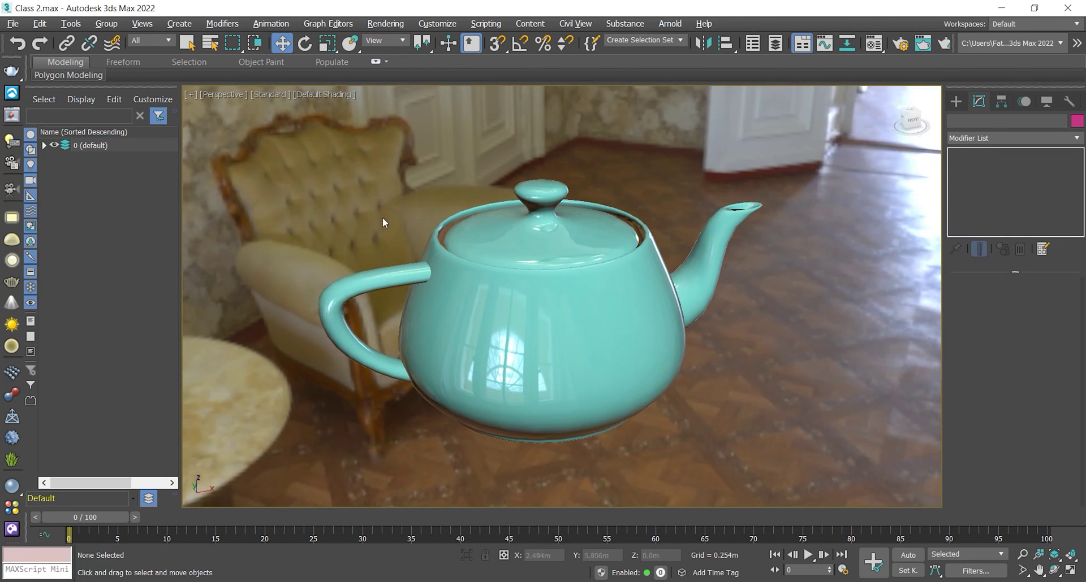
- Display the teapot with Shaded Materials without Maps, viewed from above
{"action": "left_click", "coordinate": [277, 95]}
{"action": "mouse_move", "coordinate": [337, 221]}
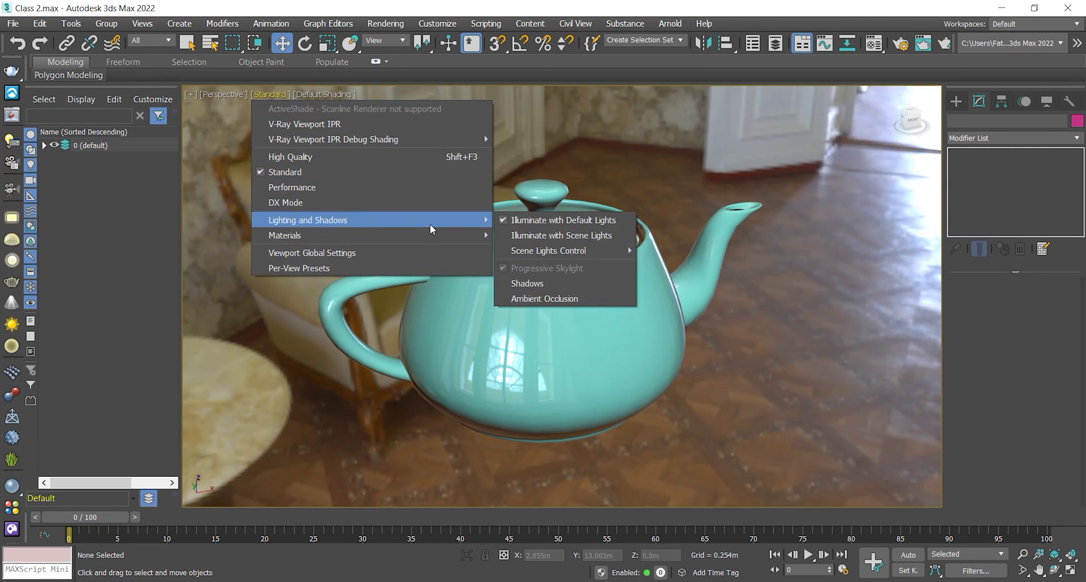
{"action": "mouse_move", "coordinate": [384, 236]}
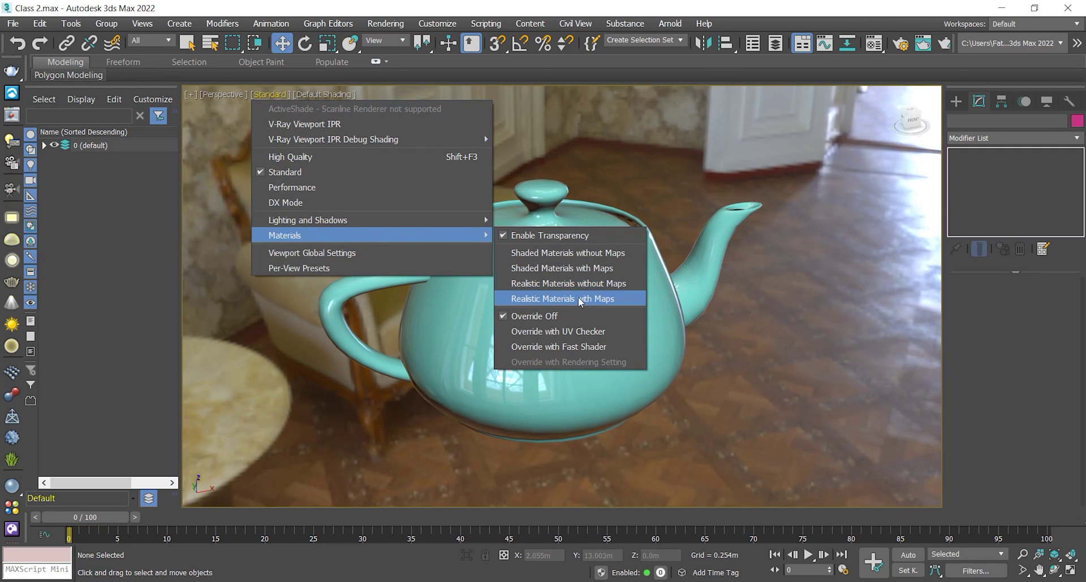
{"action": "left_click", "coordinate": [554, 253]}
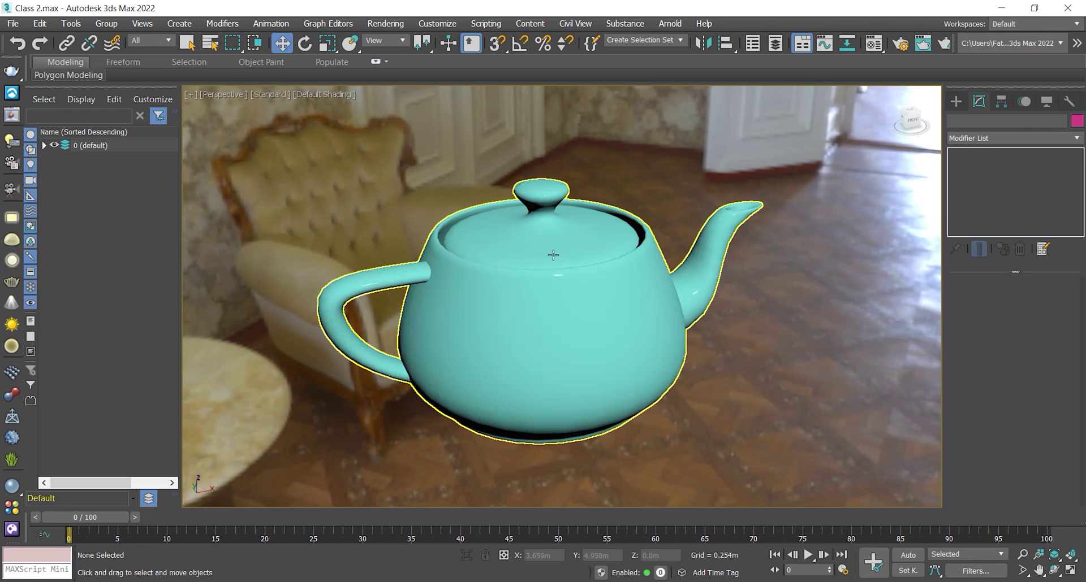
{"action": "left_click", "coordinate": [728, 265]}
{"action": "mouse_move", "coordinate": [517, 304]}
{"action": "middle_mouse_down", "text": "alt"}
{"action": "mouse_move", "coordinate": [508, 328]}
{"action": "mouse_move", "coordinate": [509, 296]}
{"action": "middle_mouse_up", "text": "alt"}
{"action": "left_click", "coordinate": [512, 296]}
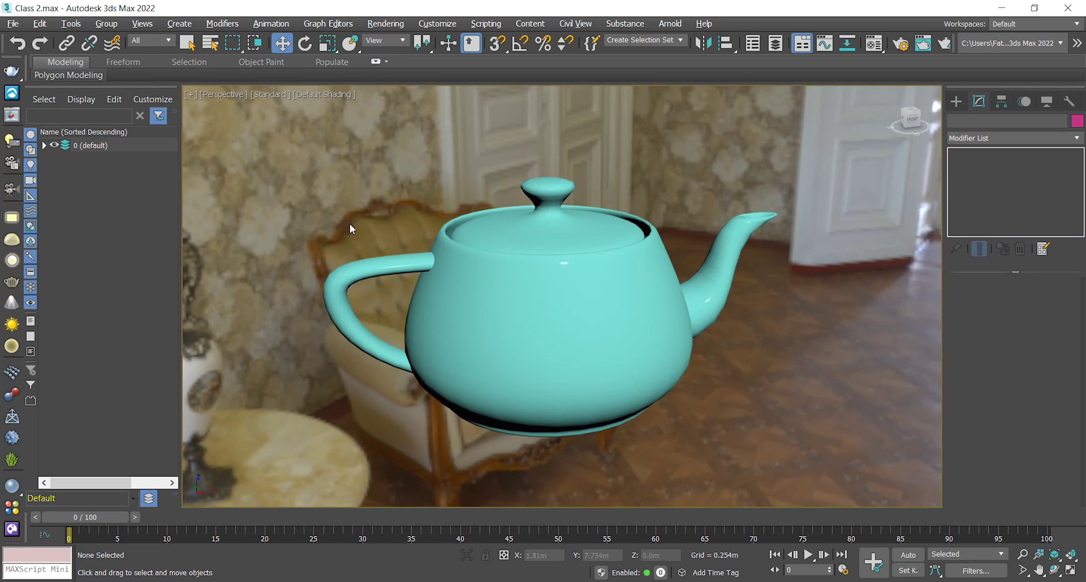
- Switch the main view to Orthographic and fit the teapot to it
{"action": "left_click", "coordinate": [222, 95]}
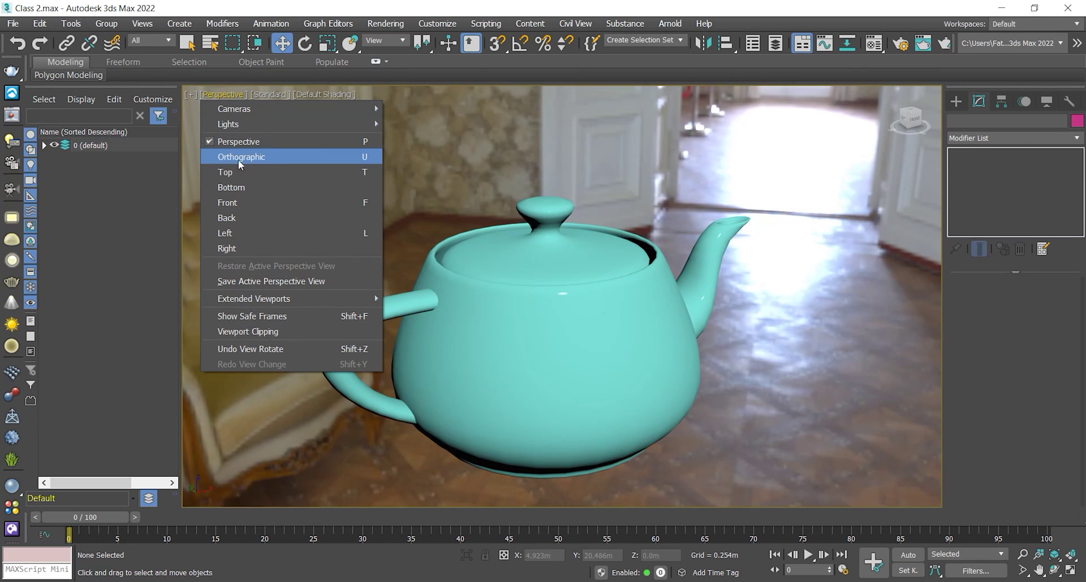
{"action": "left_click", "coordinate": [270, 158]}
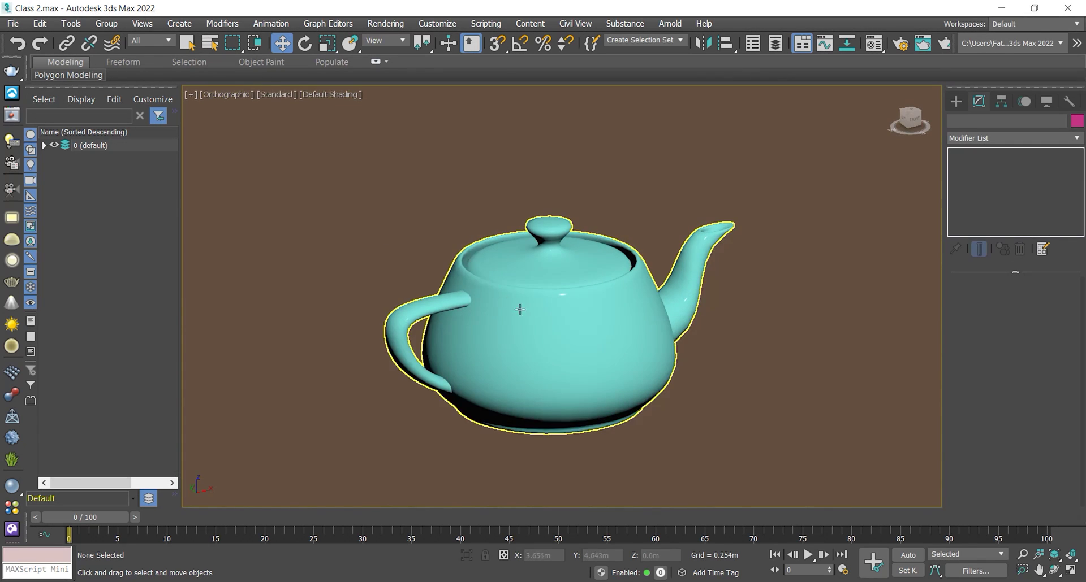
{"action": "key", "text": "z"}
{"action": "middle_click_drag", "start_coordinate": [509, 255], "coordinate": [522, 269], "text": "alt"}
- Reframe the teapot from a higher angle and show the Standard Primitives
{"action": "scroll", "coordinate": [522, 269], "scroll_direction": "down", "scroll_amount": 5}
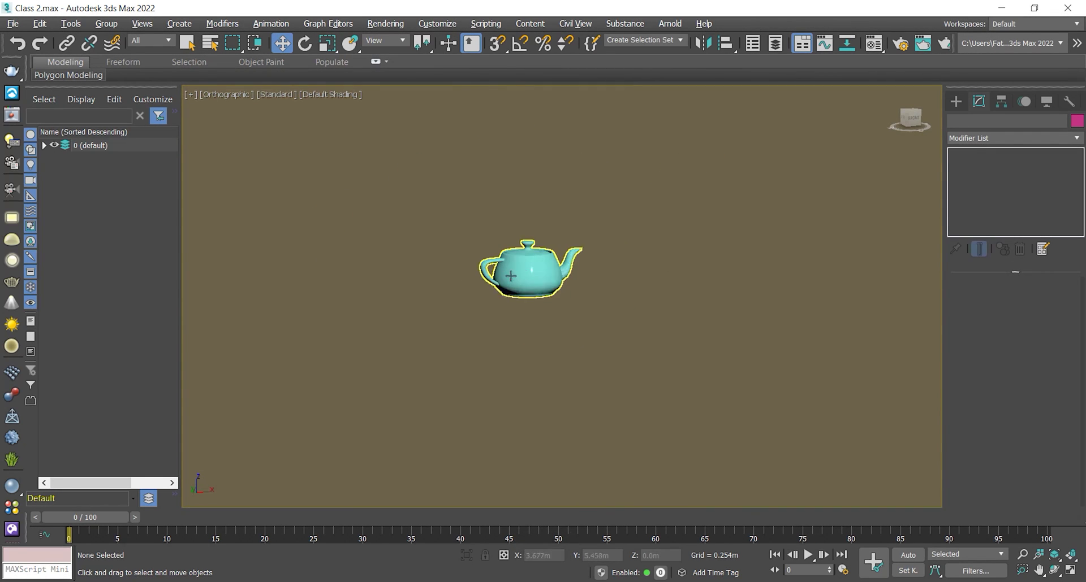
{"action": "scroll", "coordinate": [512, 243], "scroll_direction": "up", "scroll_amount": 7}
{"action": "middle_click_drag", "start_coordinate": [573, 241], "coordinate": [606, 302], "text": "alt"}
{"action": "key", "text": "z"}
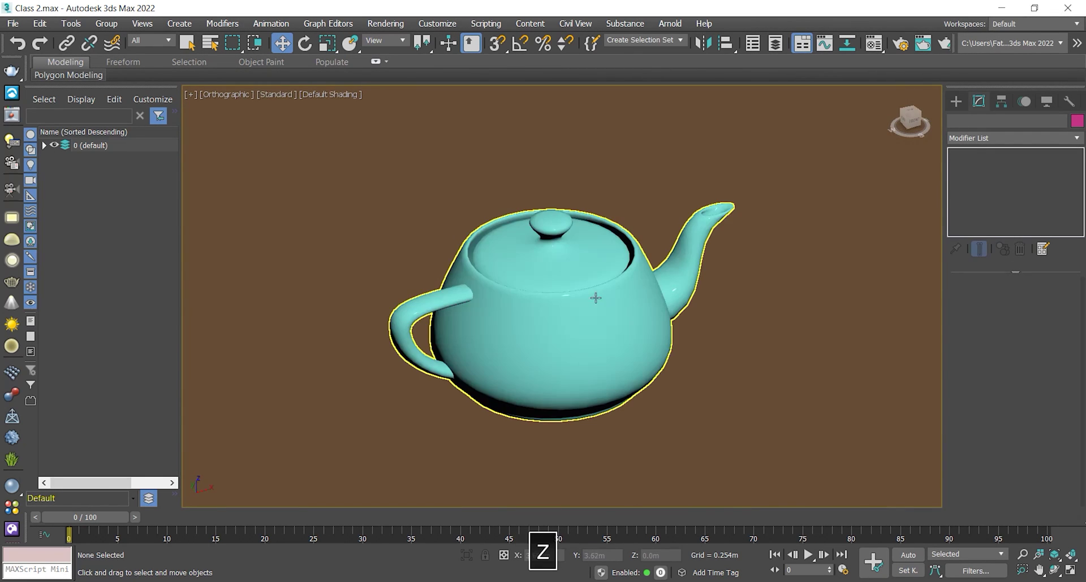
{"action": "scroll", "coordinate": [545, 274], "scroll_direction": "up", "scroll_amount": 2}
{"action": "key", "text": "z"}
{"action": "left_click", "coordinate": [958, 104]}
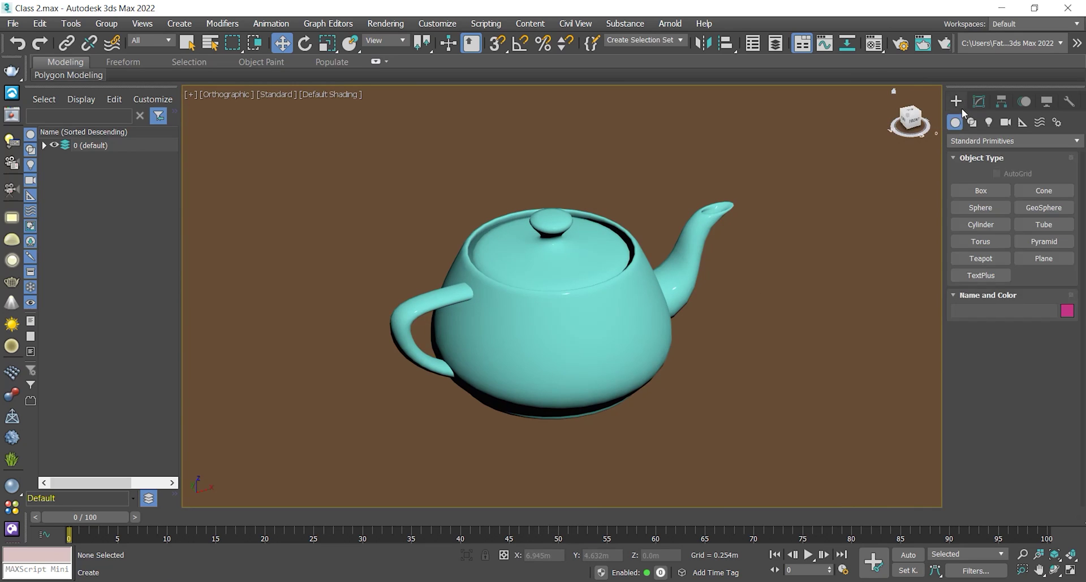
- Create a tall box to the right of the teapot and move it further right
{"action": "middle_click_drag", "start_coordinate": [646, 265], "coordinate": [569, 257]}
{"action": "left_click", "coordinate": [981, 190]}
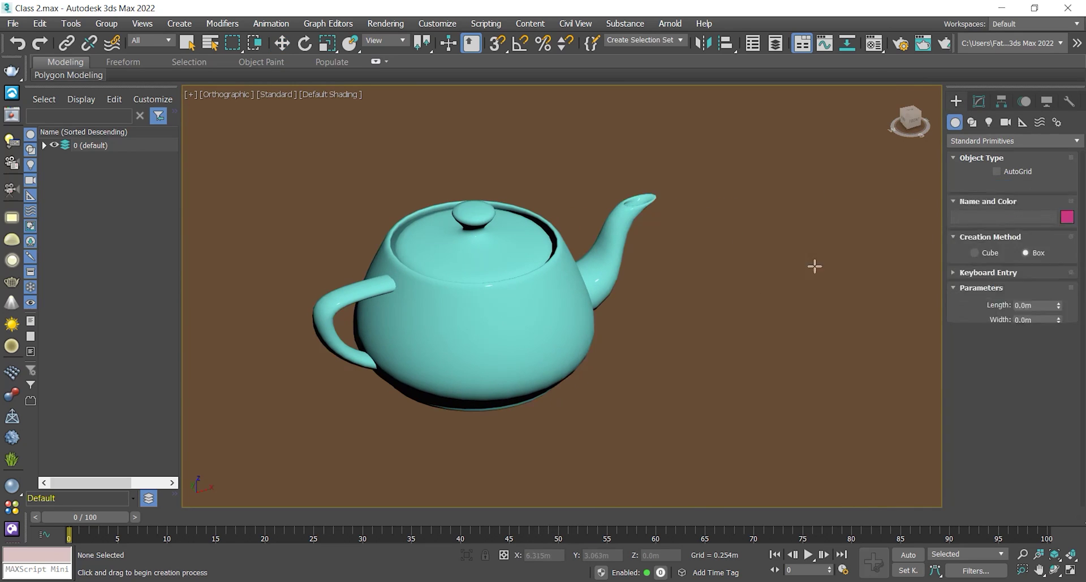
{"action": "left_click_drag", "start_coordinate": [692, 299], "coordinate": [713, 412]}
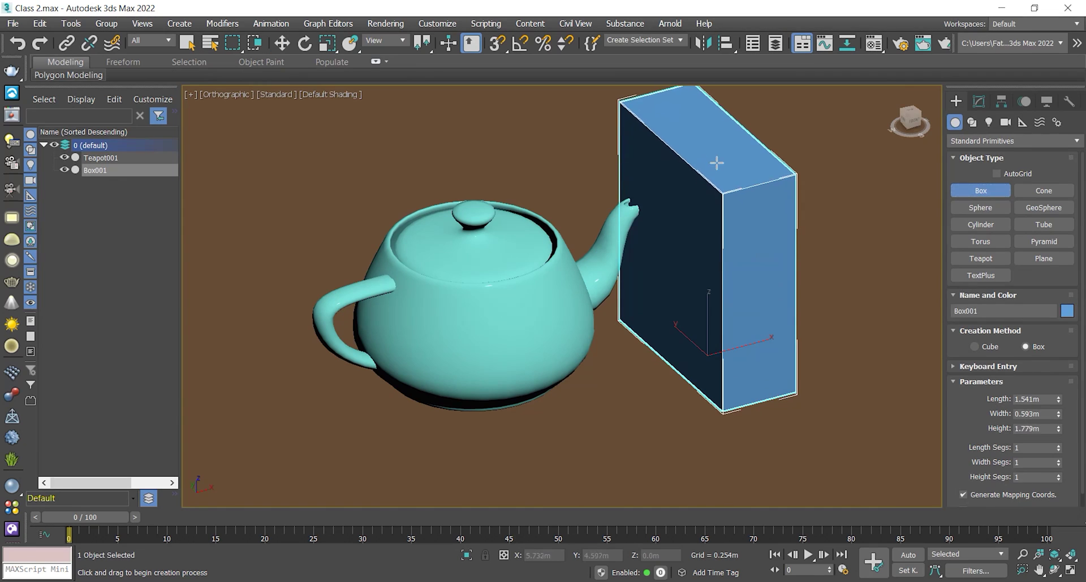
{"action": "left_click", "coordinate": [717, 162]}
{"action": "middle_click_drag", "start_coordinate": [785, 243], "coordinate": [764, 277]}
{"action": "key", "text": "w"}
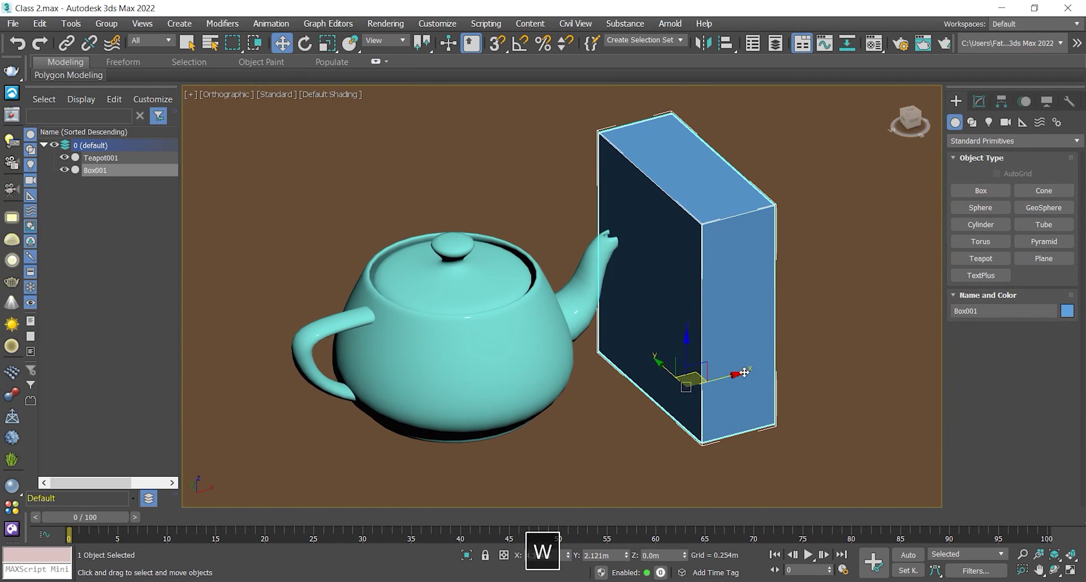
{"action": "left_click_drag", "start_coordinate": [740, 369], "coordinate": [783, 357]}
{"action": "middle_click_drag", "start_coordinate": [783, 357], "coordinate": [741, 356], "text": "alt"}
- Switch the view back to Perspective and orbit around the teapot and box
{"action": "left_click", "coordinate": [240, 94]}
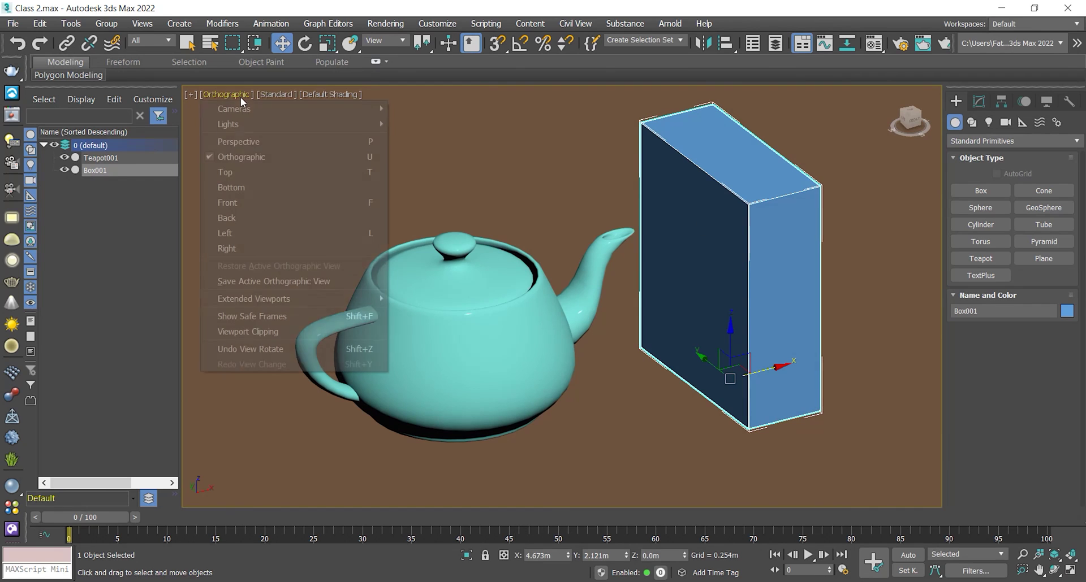
{"action": "left_click", "coordinate": [260, 141]}
{"action": "middle_click_drag", "start_coordinate": [698, 261], "coordinate": [647, 274], "text": "alt"}
{"action": "middle_click_drag", "start_coordinate": [768, 369], "coordinate": [763, 360], "text": "alt"}
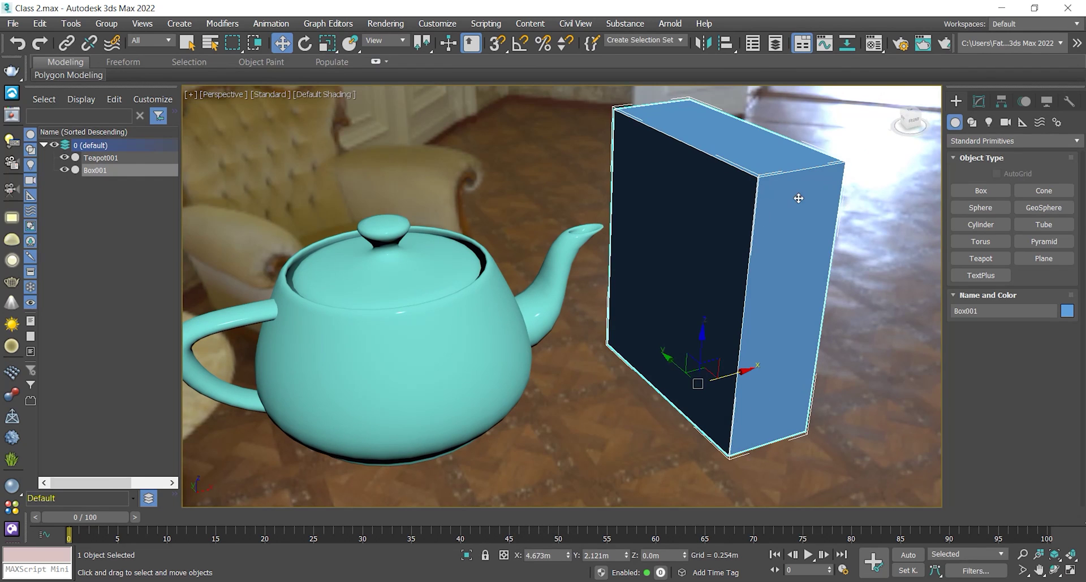
{"action": "middle_click_drag", "start_coordinate": [647, 228], "coordinate": [660, 263]}
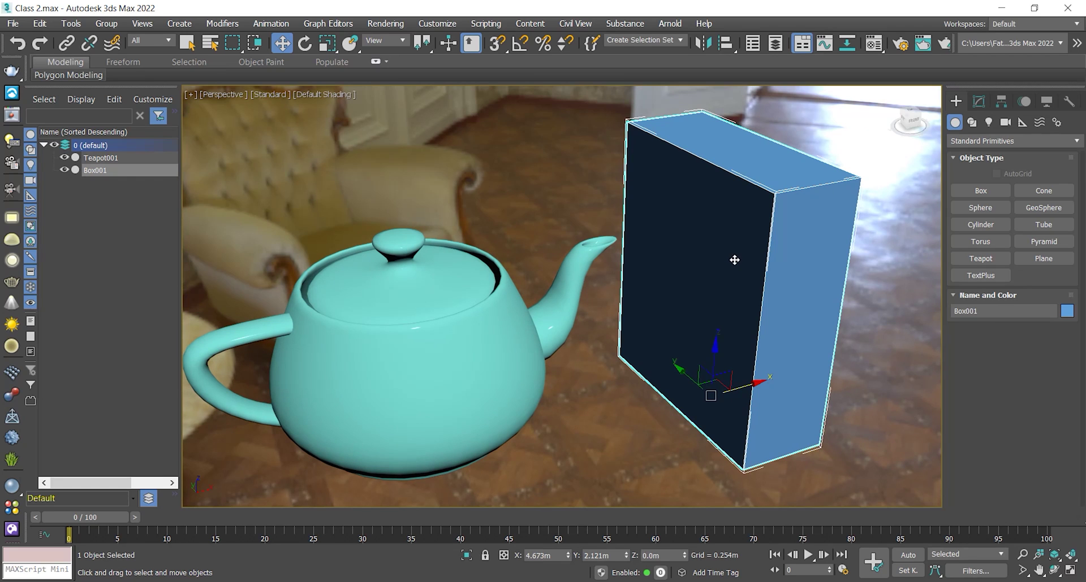
- Delete the box and zoom in on the teapot's surface
{"action": "key", "text": "Delete"}
{"action": "scroll", "coordinate": [615, 262], "scroll_direction": "up", "scroll_amount": 6}
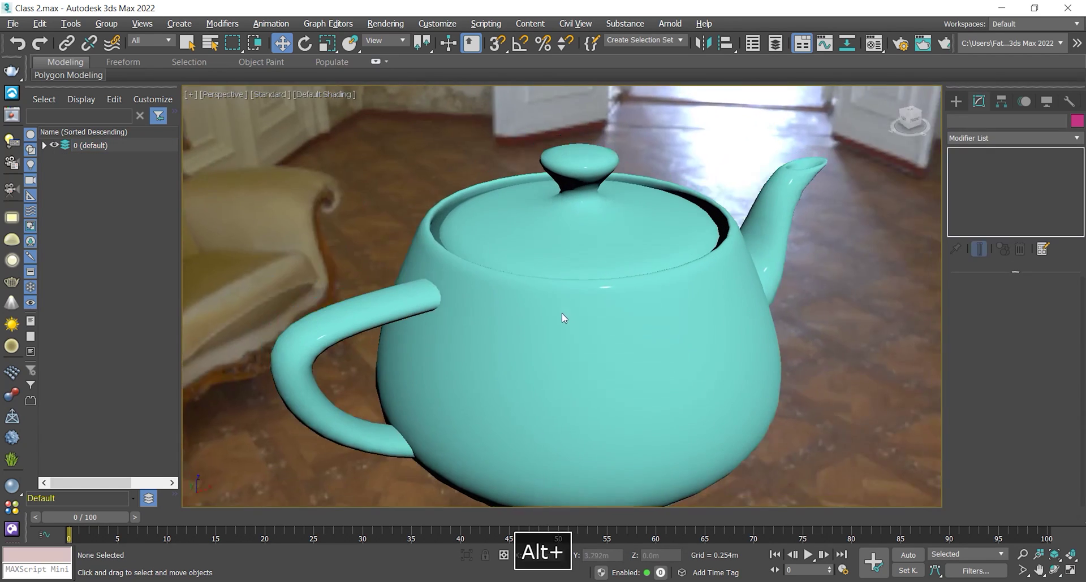
{"action": "scroll", "coordinate": [601, 281], "scroll_direction": "up", "scroll_amount": 10}
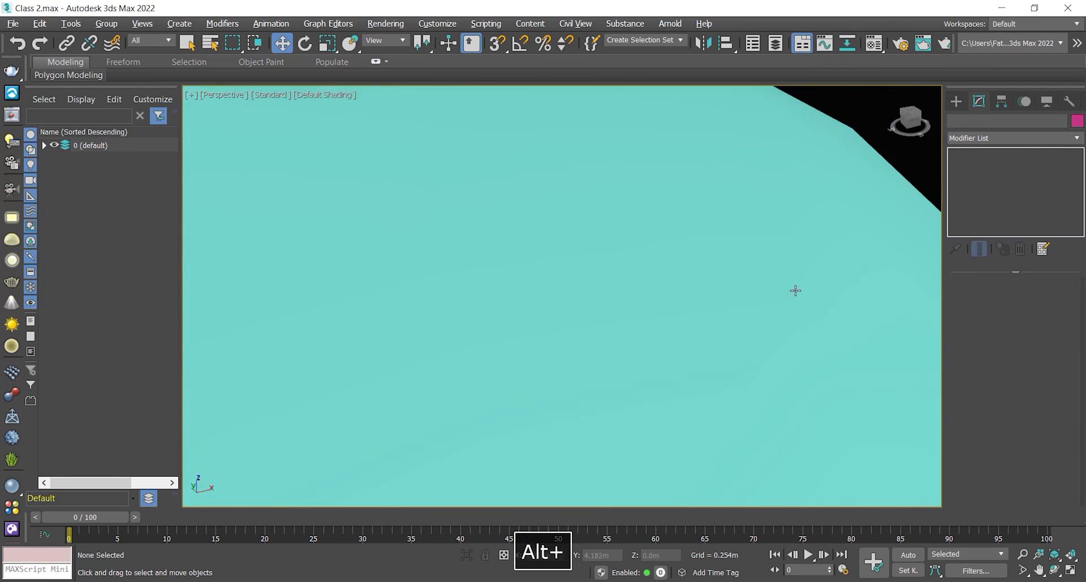
{"action": "middle_click_drag", "start_coordinate": [795, 290], "coordinate": [555, 257], "text": "alt"}
{"action": "scroll", "coordinate": [551, 286], "scroll_direction": "down", "scroll_amount": 10}
{"action": "scroll", "coordinate": [543, 282], "scroll_direction": "up", "scroll_amount": 3}
{"action": "scroll", "coordinate": [553, 265], "scroll_direction": "up", "scroll_amount": 3}
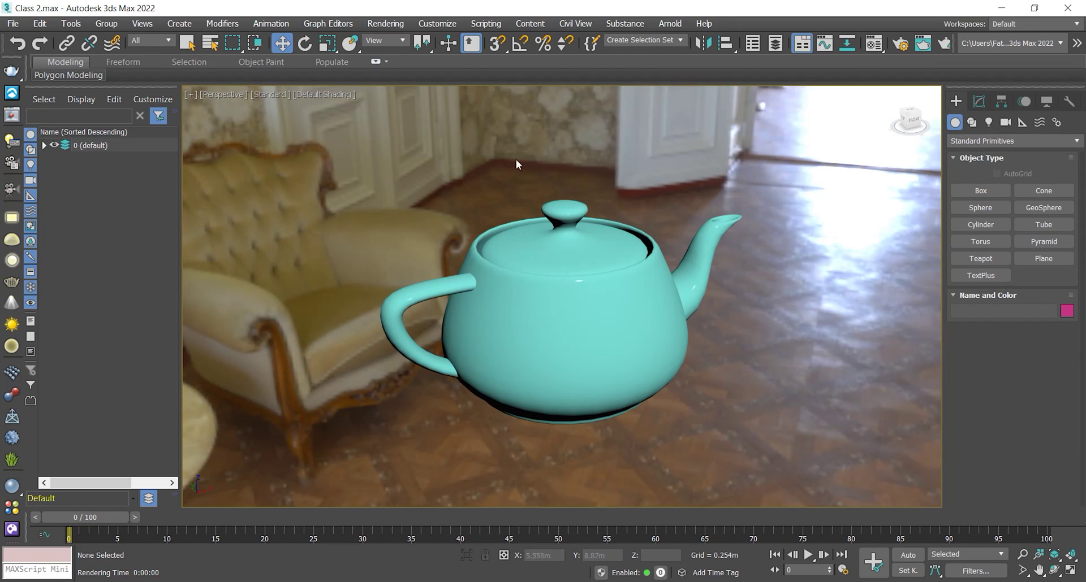
- Run a quick V-Ray test render with F9, then stop it and close the frame buffer
{"action": "left_click", "coordinate": [226, 94]}
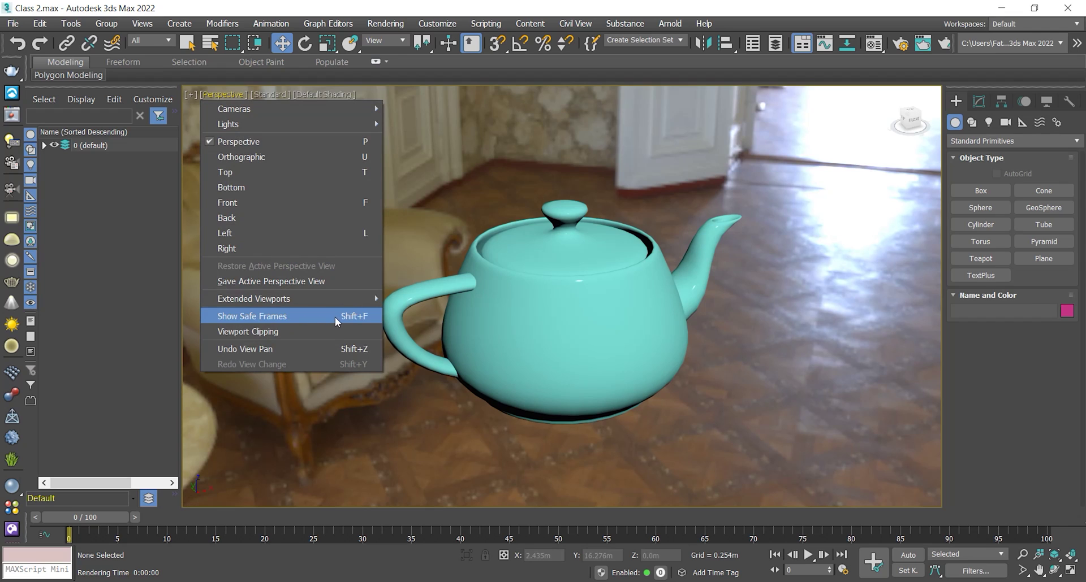
{"action": "left_click", "coordinate": [556, 175]}
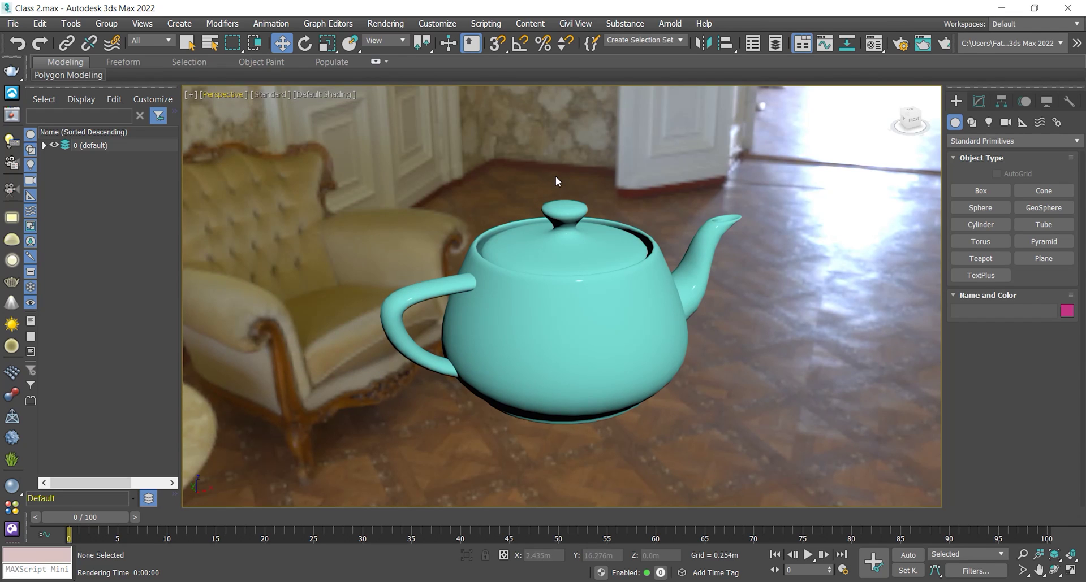
{"action": "key", "text": "F9"}
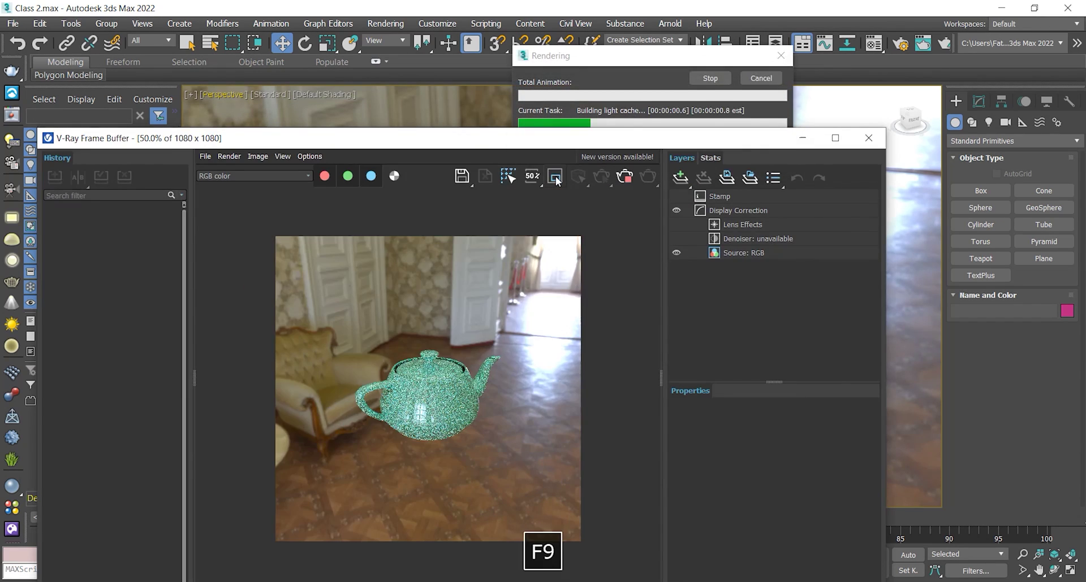
{"action": "left_click_drag", "start_coordinate": [514, 139], "coordinate": [203, 71]}
{"action": "left_click_drag", "start_coordinate": [292, 69], "coordinate": [317, 69]}
{"action": "left_click", "coordinate": [429, 101]}
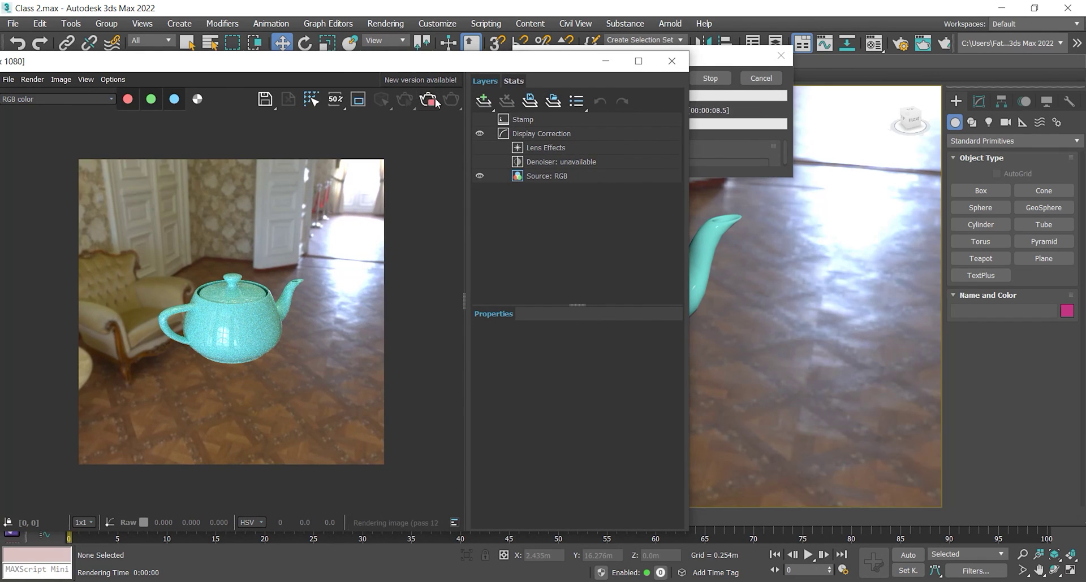
{"action": "left_click", "coordinate": [671, 61]}
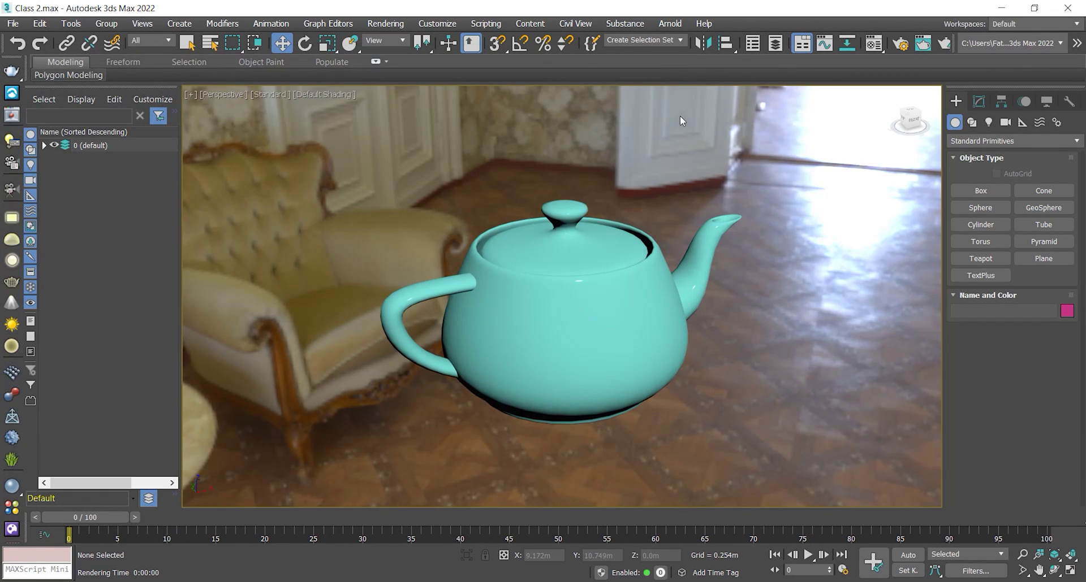
- Turn on Show Safe Frames in the Perspective view
{"action": "left_click", "coordinate": [235, 96]}
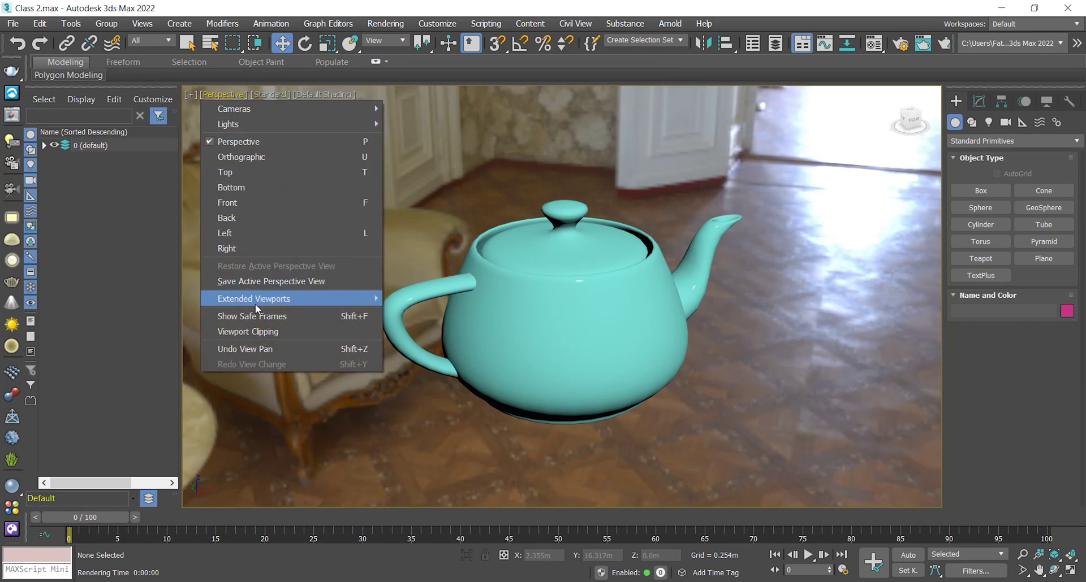
{"action": "left_click", "coordinate": [285, 320]}
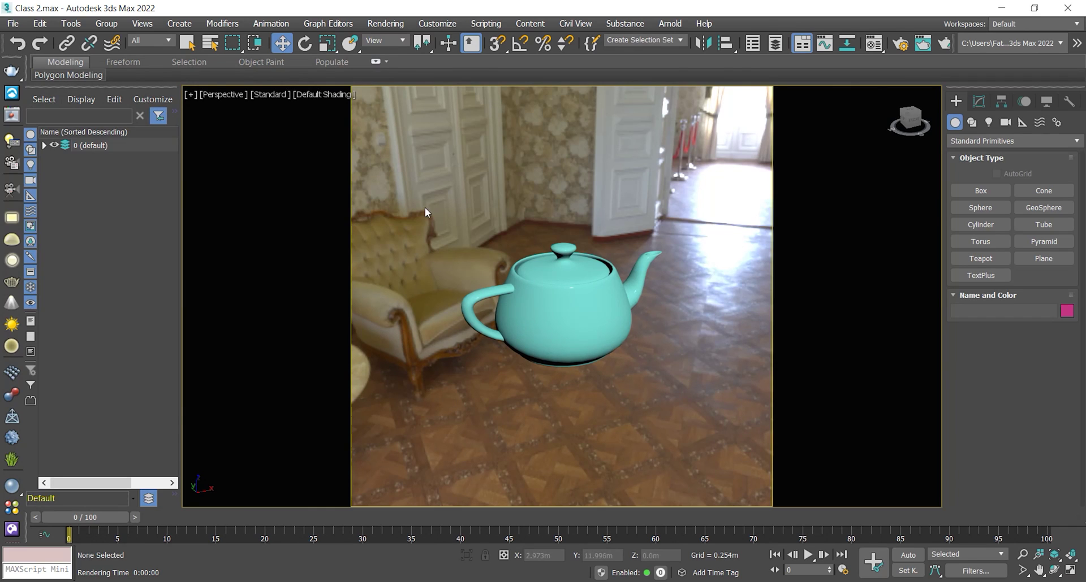
{"action": "middle_click_drag", "start_coordinate": [525, 256], "coordinate": [518, 259]}
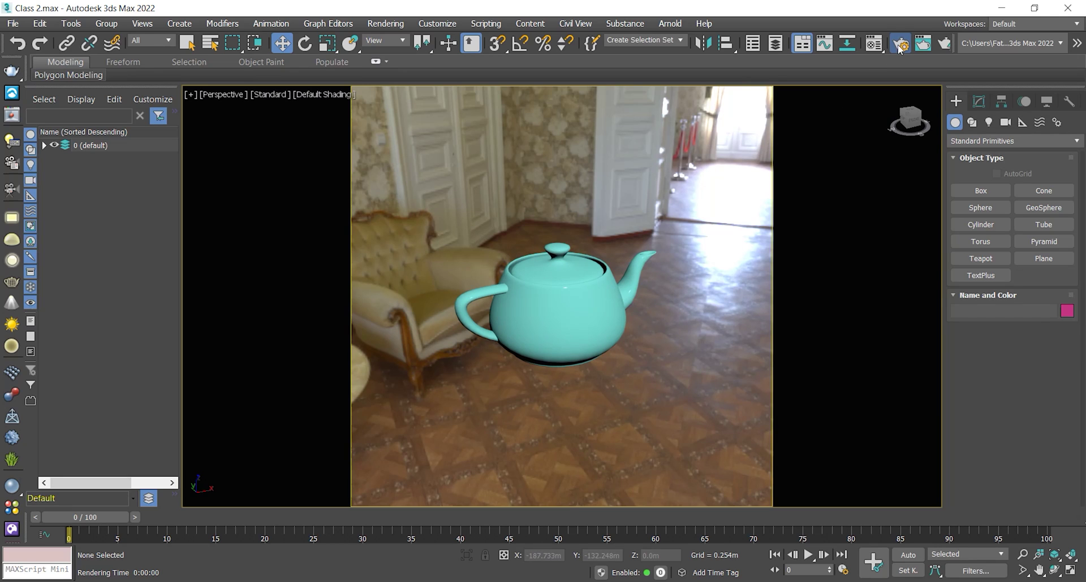
- Set the Render Setup output width to 1920
{"action": "key", "text": "F10"}
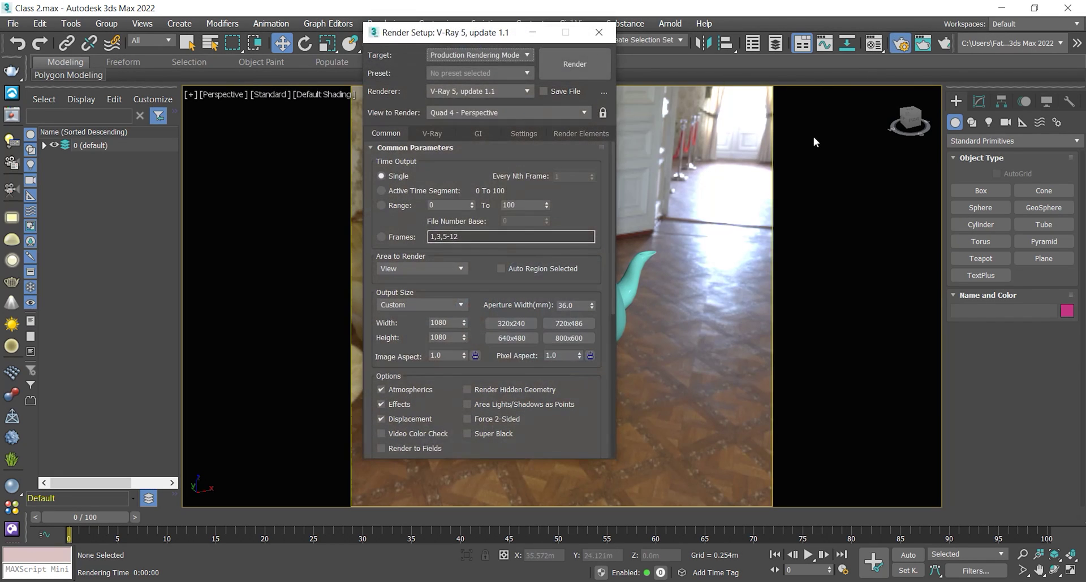
{"action": "double_click", "coordinate": [451, 322]}
{"action": "type", "text": "1920"}
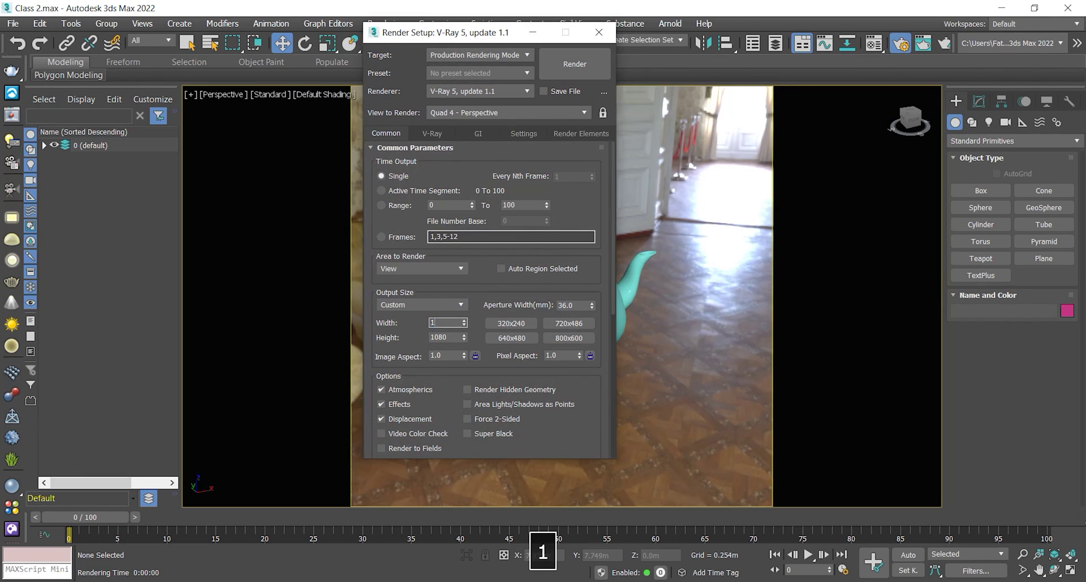
{"action": "key", "text": "Return"}
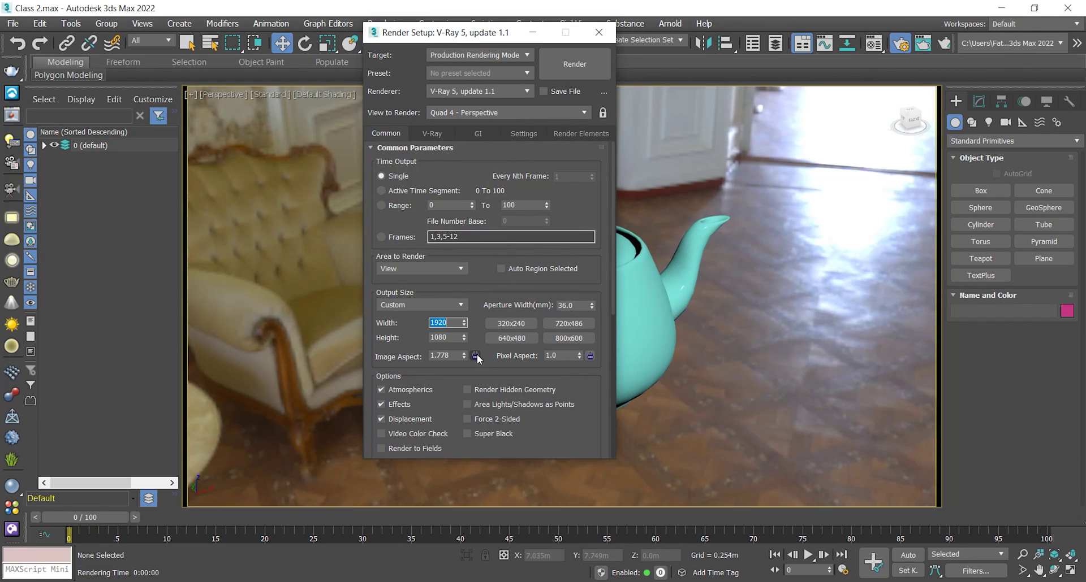
{"action": "left_click", "coordinate": [594, 35]}
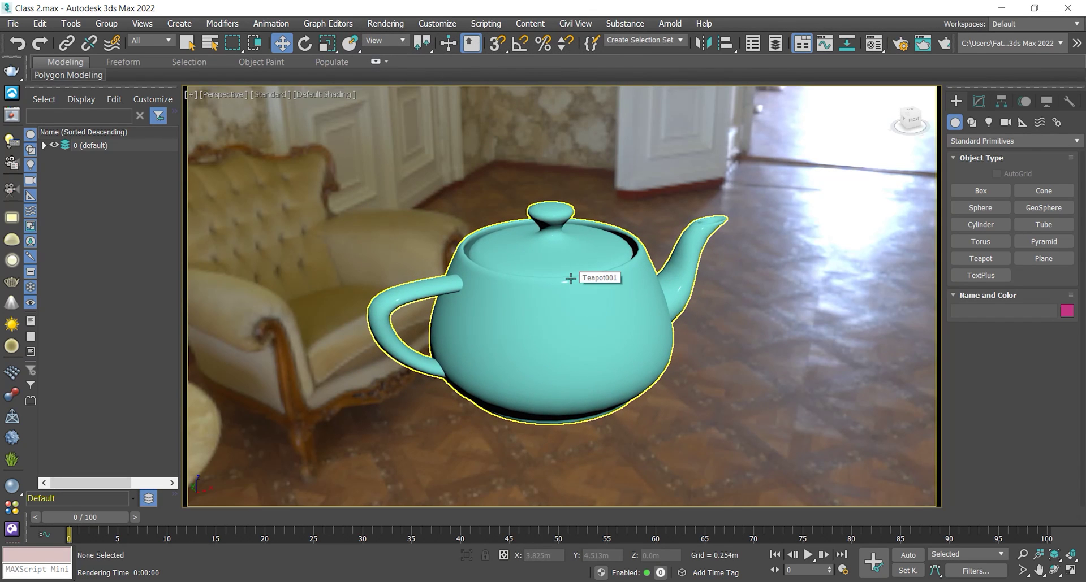
- Render the teapot at 1920 x 1080 with V-Ray and return to four viewports
{"action": "key", "text": "F9"}
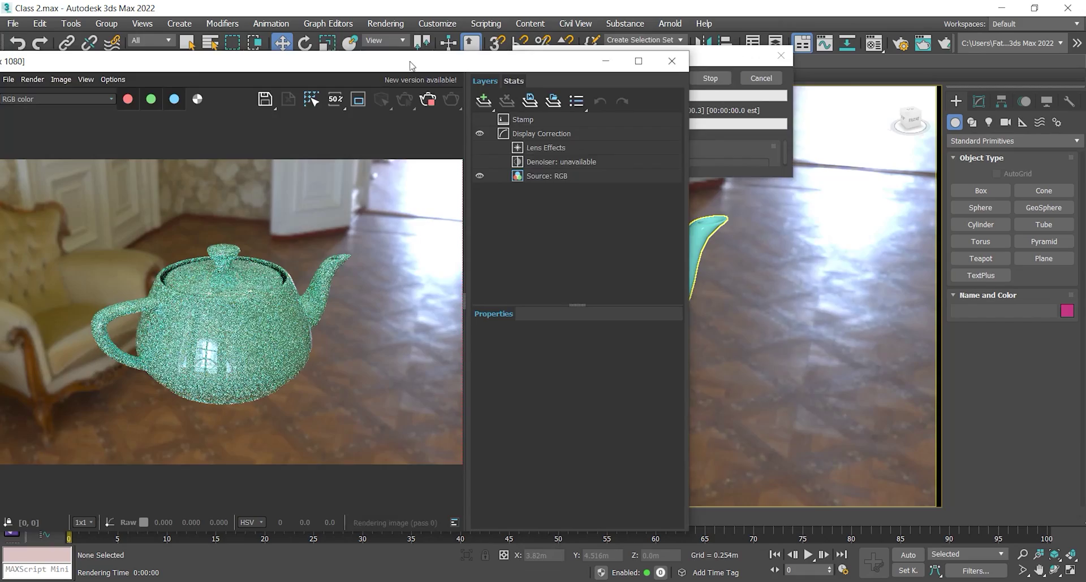
{"action": "left_click_drag", "start_coordinate": [411, 66], "coordinate": [633, 67]}
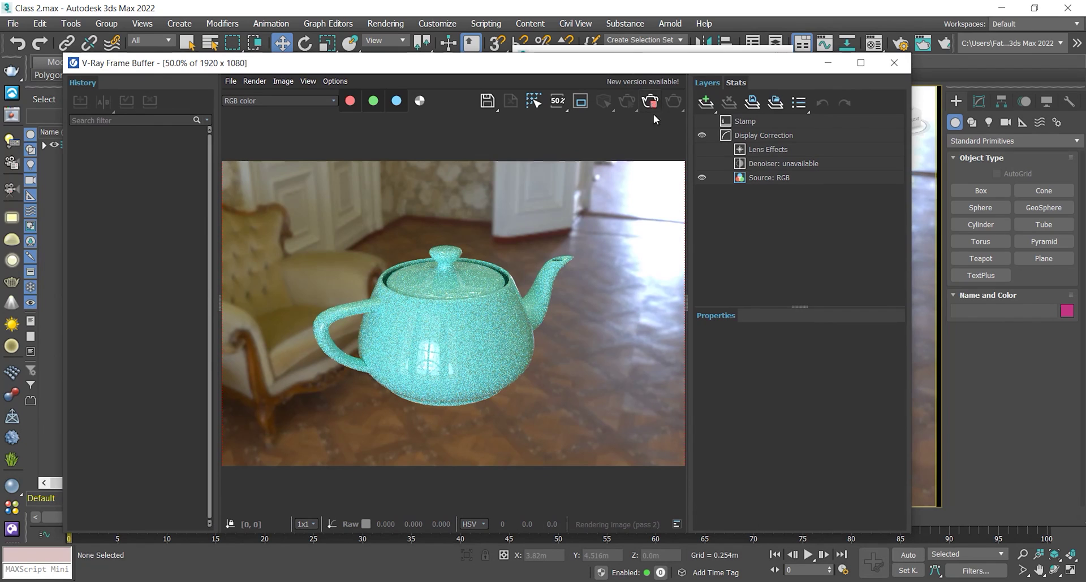
{"action": "left_click", "coordinate": [893, 62]}
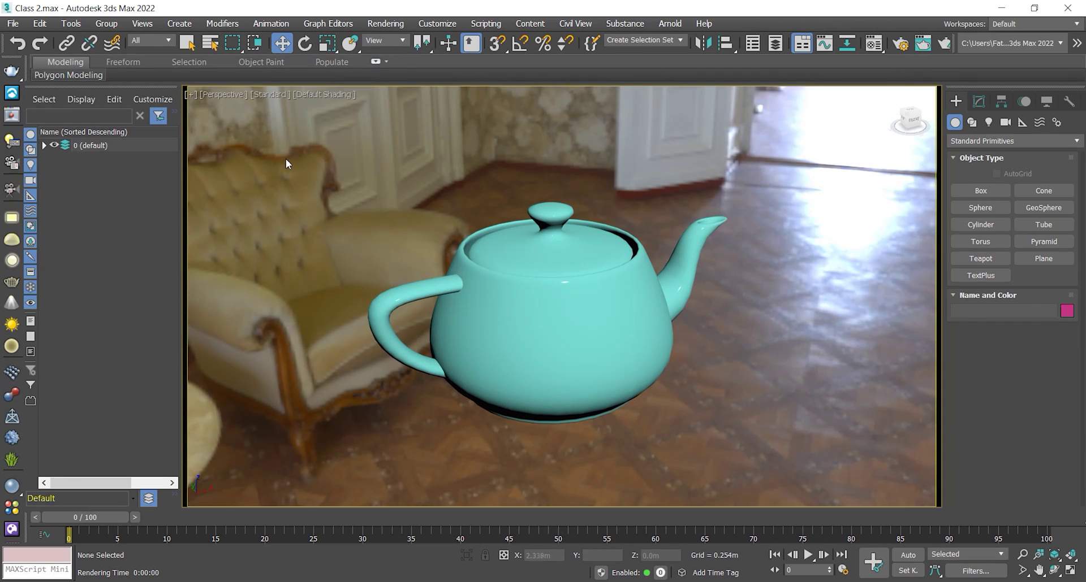
{"action": "left_click", "coordinate": [1068, 574]}
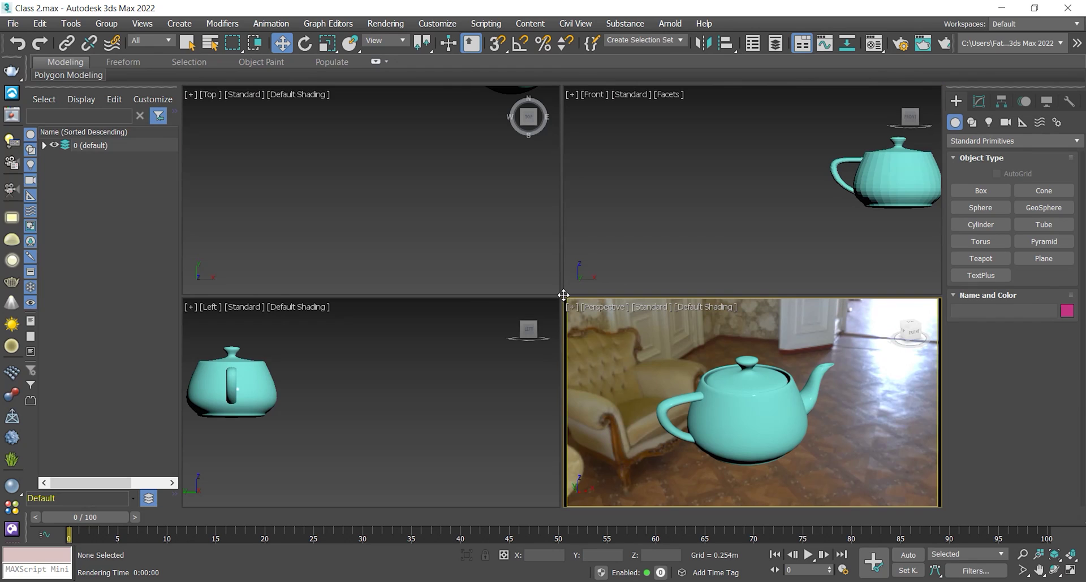
- Resize the viewports and preview layout options in Configure Viewports
{"action": "left_click_drag", "start_coordinate": [561, 295], "coordinate": [528, 282]}
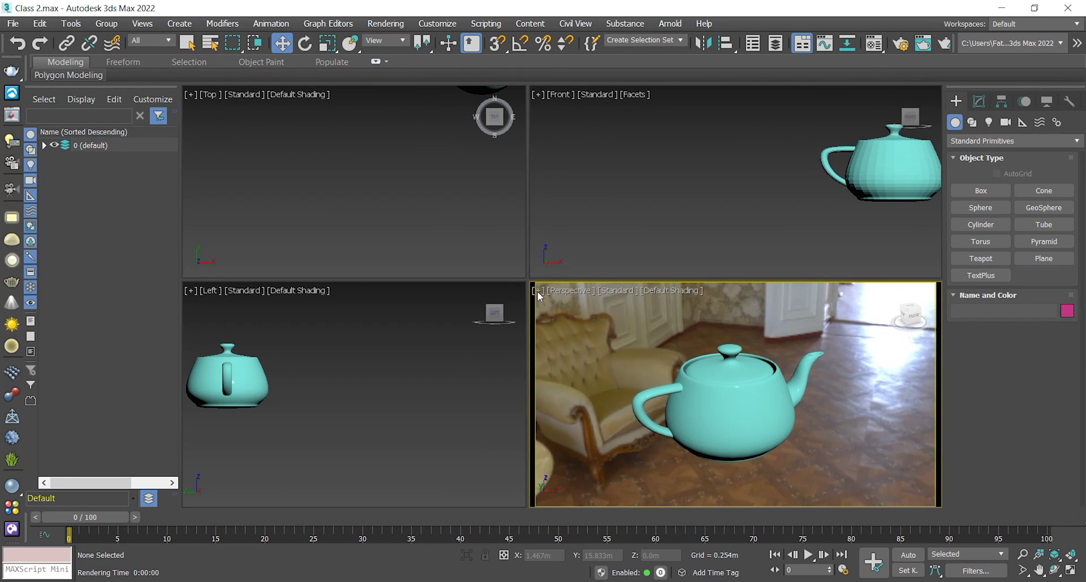
{"action": "left_click", "coordinate": [535, 291]}
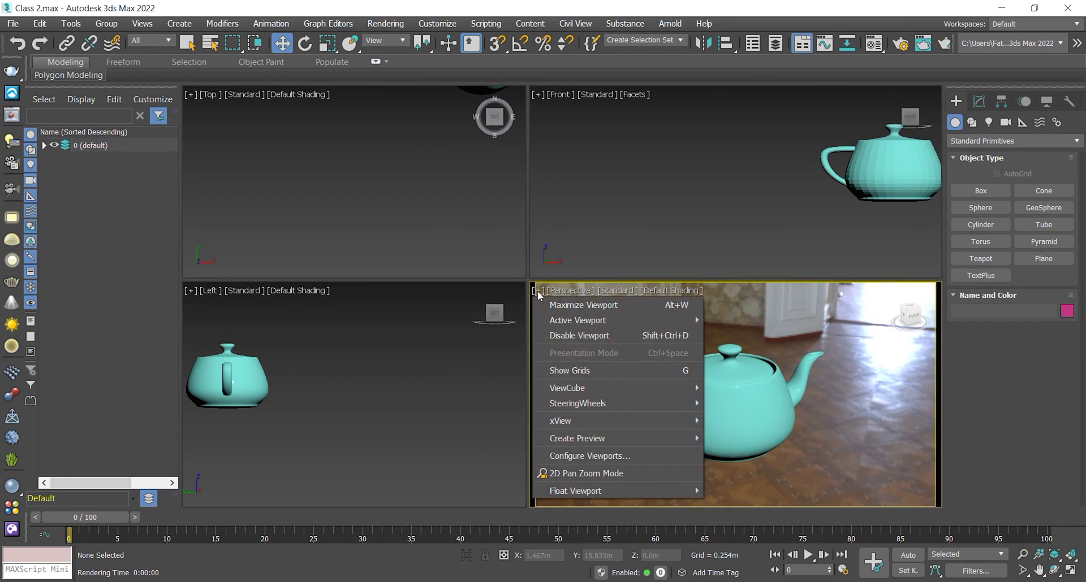
{"action": "left_click", "coordinate": [614, 456]}
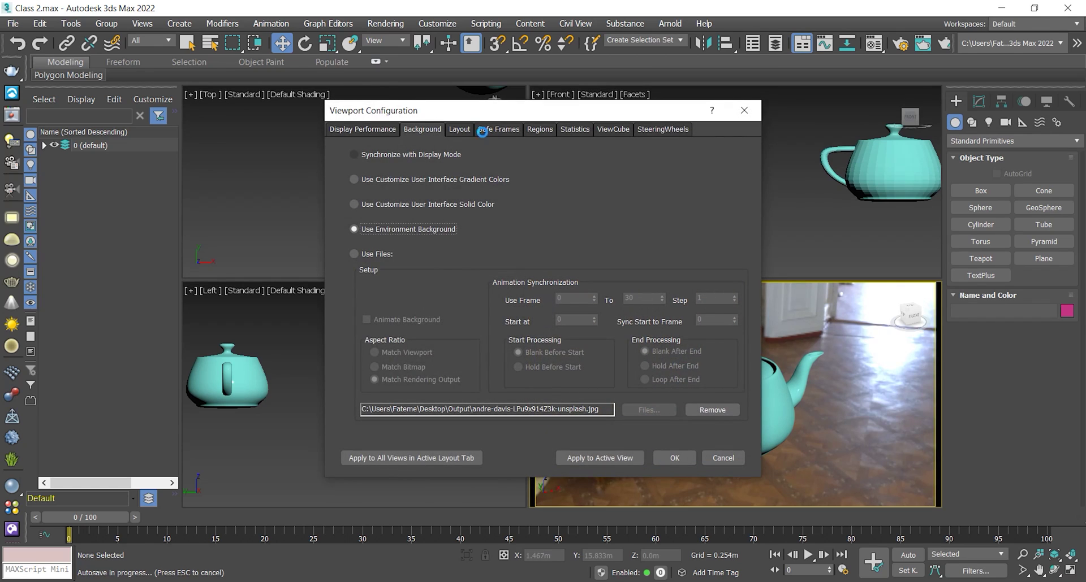
{"action": "left_click", "coordinate": [460, 130]}
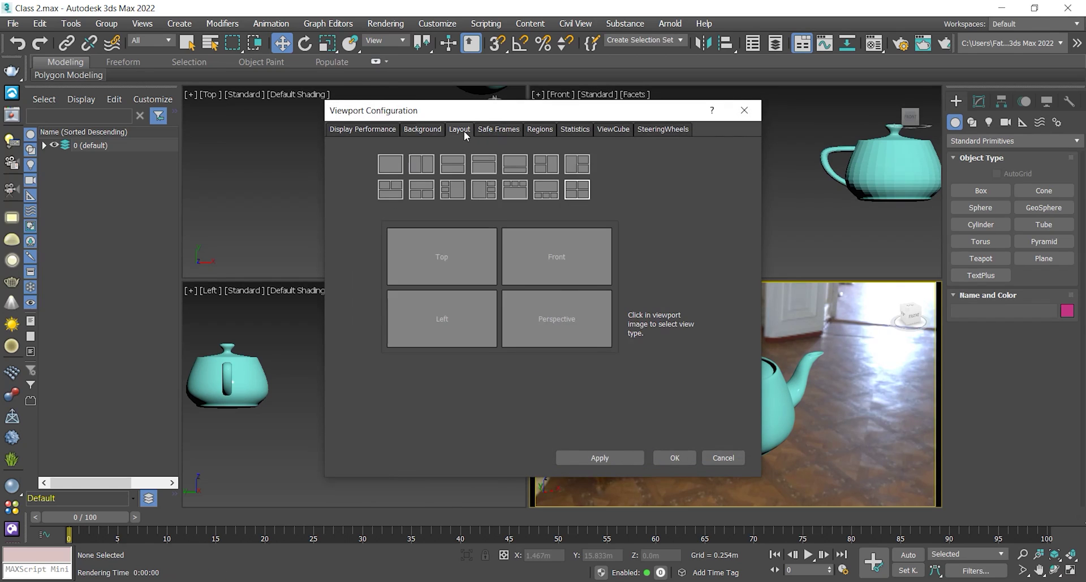
{"action": "left_click", "coordinate": [543, 191]}
{"action": "left_click", "coordinate": [512, 194]}
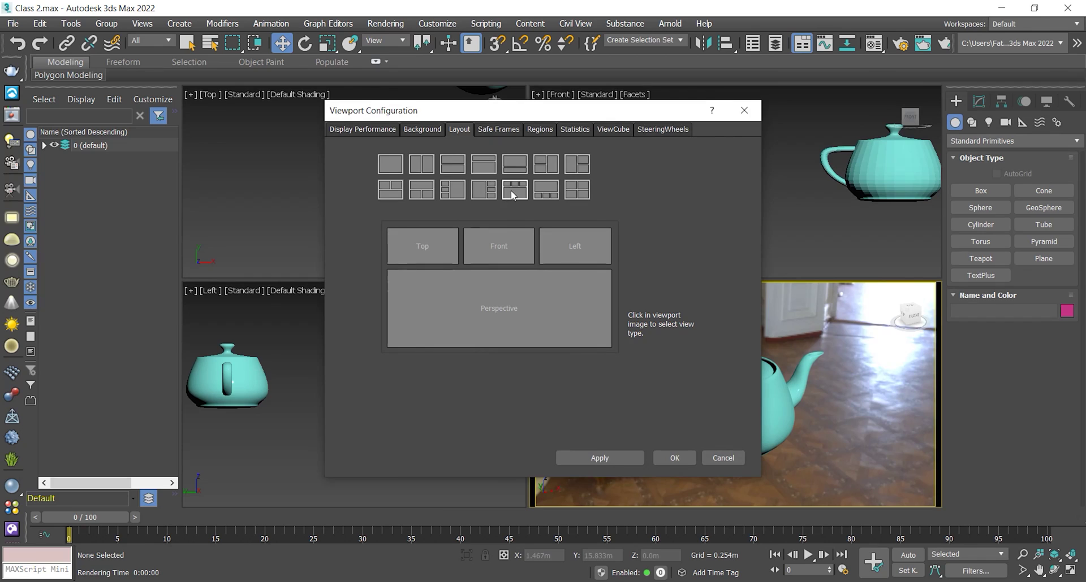
{"action": "left_click", "coordinate": [455, 193]}
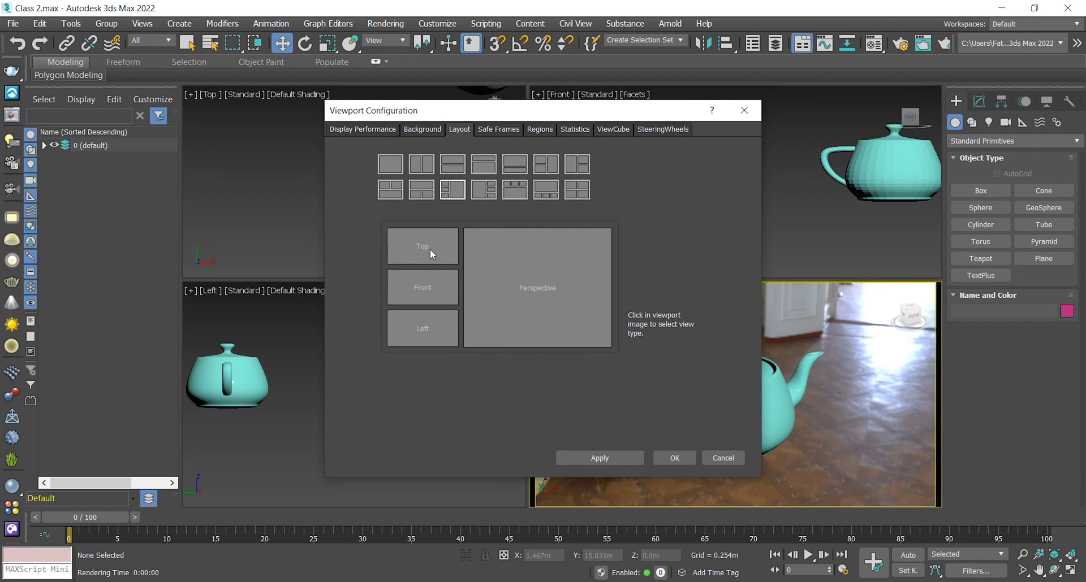
- Pick the two-stacked-plus-one-large layout with Perspective in the large pane and apply it
{"action": "left_click", "coordinate": [427, 333]}
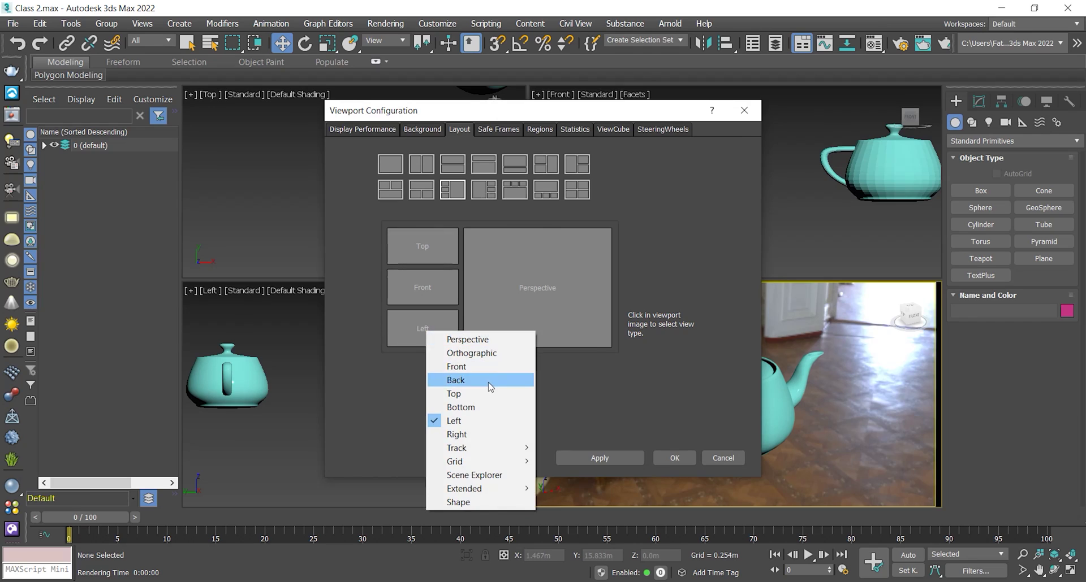
{"action": "left_click", "coordinate": [488, 431]}
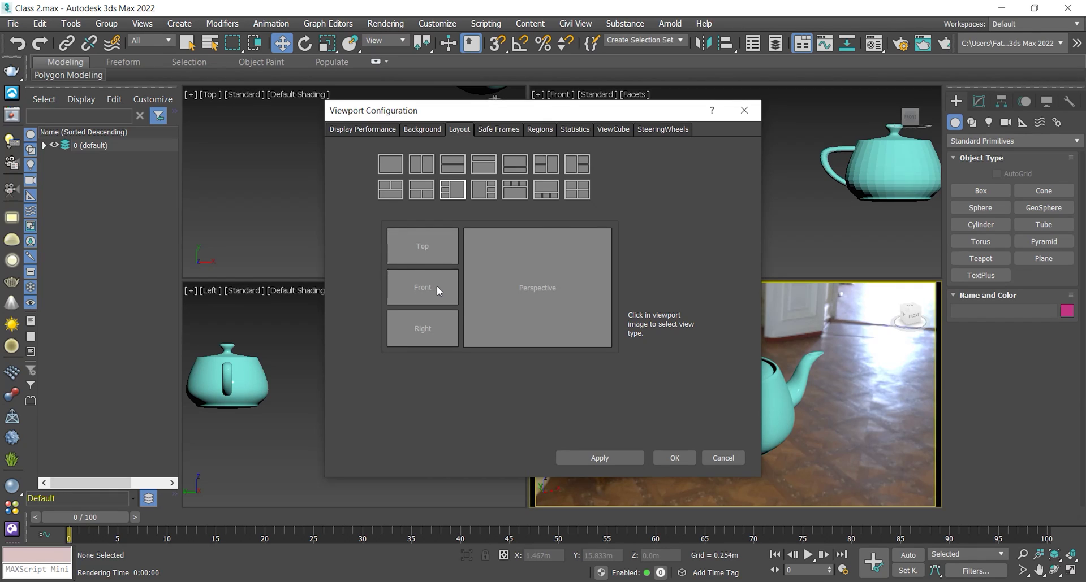
{"action": "left_click", "coordinate": [578, 169]}
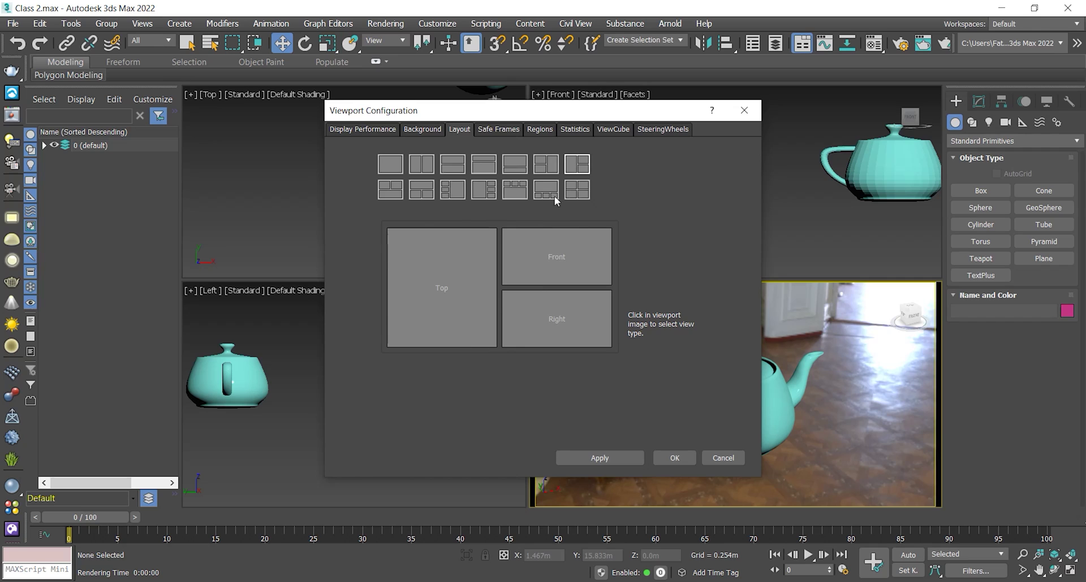
{"action": "left_click", "coordinate": [546, 164]}
{"action": "left_click", "coordinate": [539, 290]}
{"action": "left_click", "coordinate": [562, 301]}
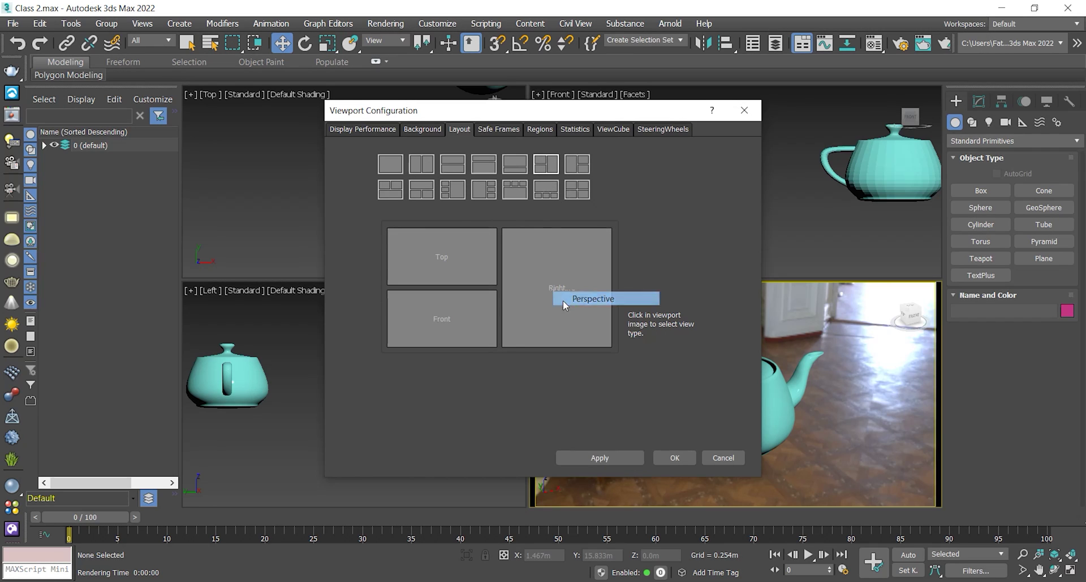
{"action": "left_click", "coordinate": [599, 458]}
{"action": "left_click", "coordinate": [672, 457]}
- Widen the Perspective pane and zoom extents on the teapot in the Front view
{"action": "left_click", "coordinate": [618, 310]}
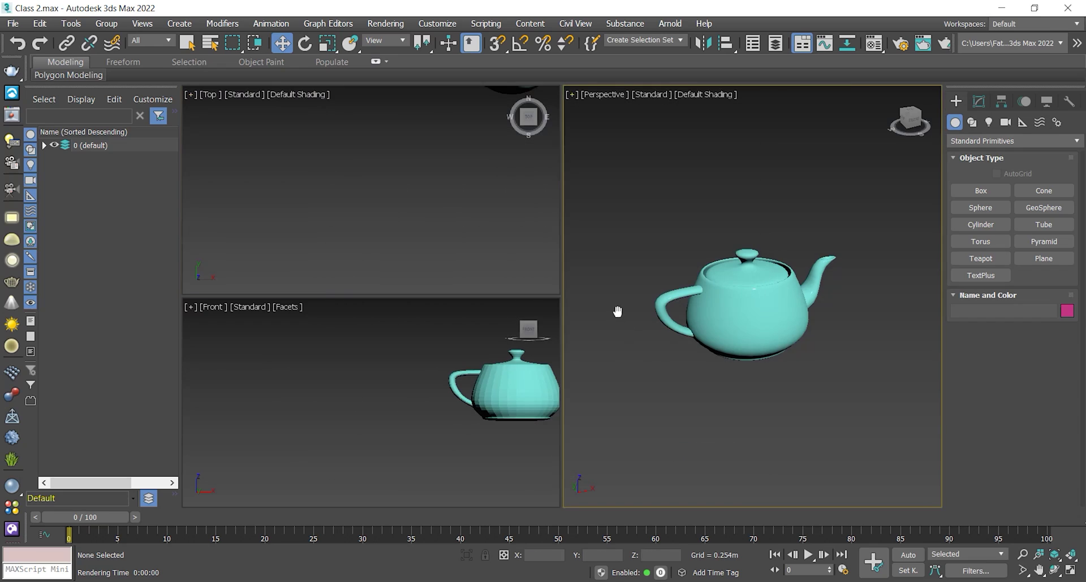
{"action": "middle_click_drag", "start_coordinate": [618, 311], "coordinate": [611, 322]}
{"action": "left_click_drag", "start_coordinate": [560, 296], "coordinate": [520, 297]}
{"action": "left_click", "coordinate": [393, 362]}
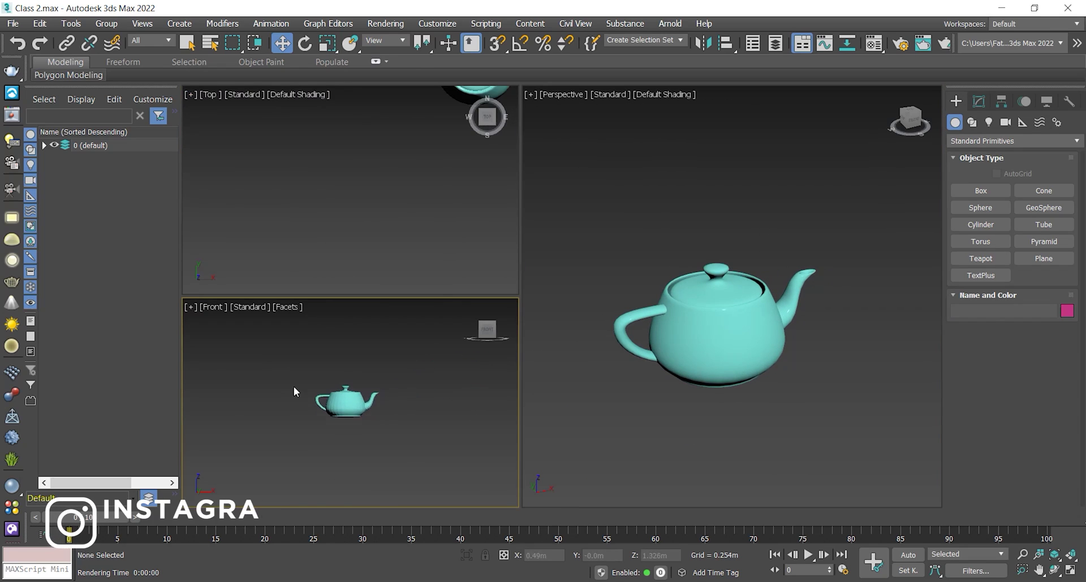
{"action": "key", "text": "z"}
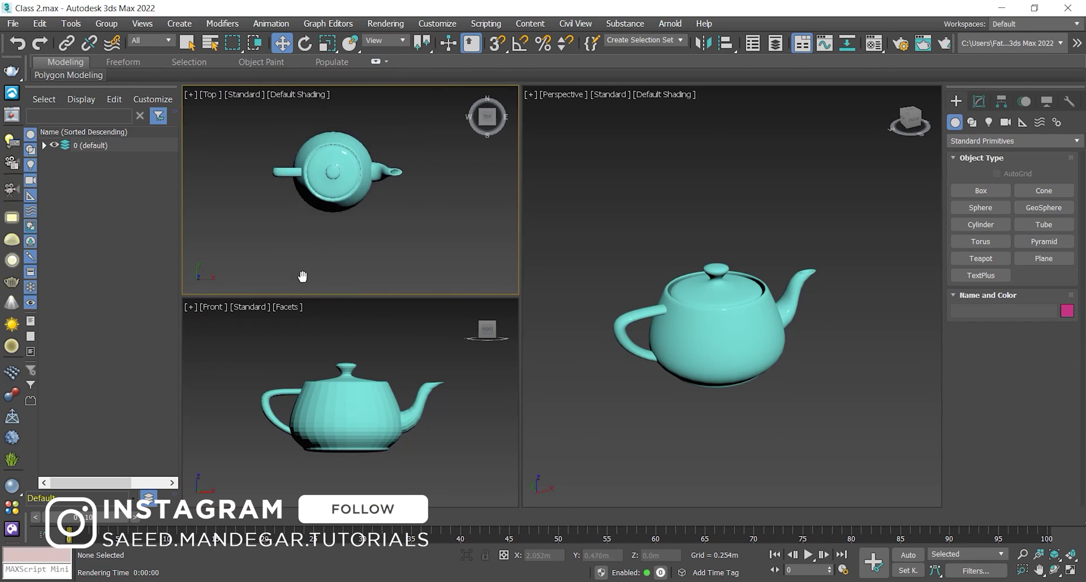
{"action": "left_click", "coordinate": [363, 387]}
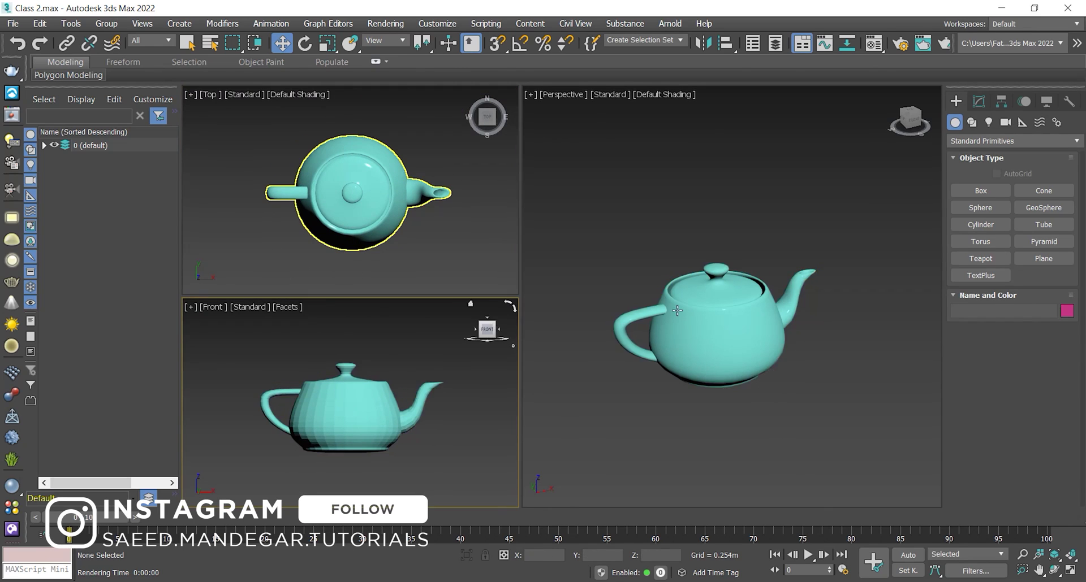
{"action": "middle_click_drag", "start_coordinate": [693, 317], "coordinate": [686, 300], "text": "alt"}
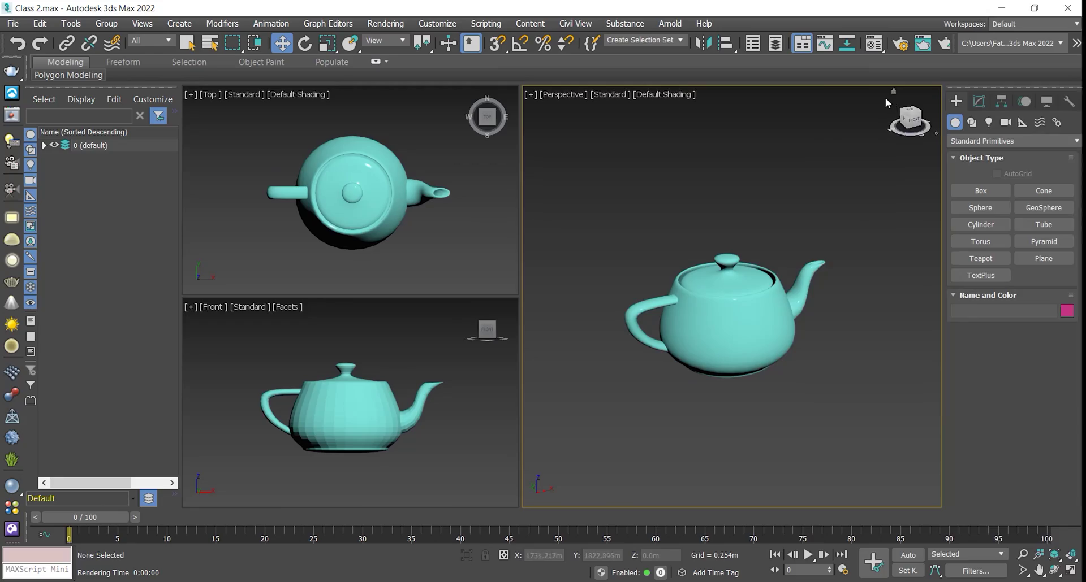